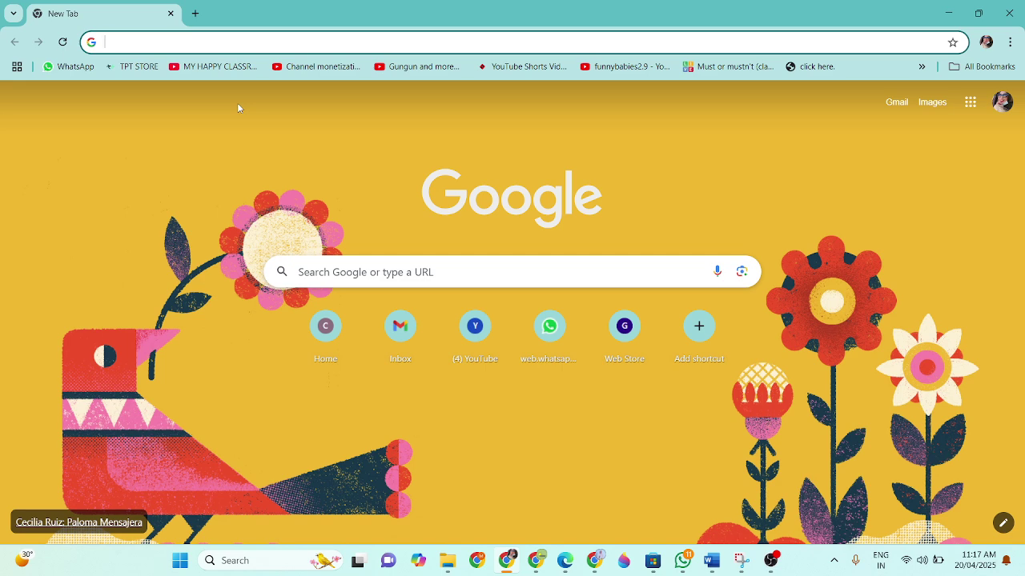
- Load canva.com in the Chrome address bar
type("ca")
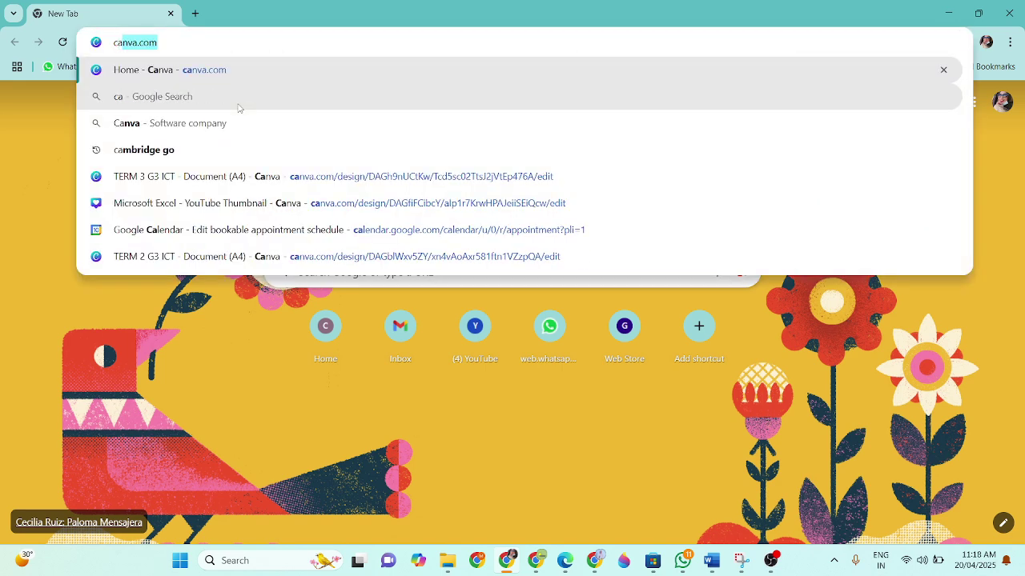
type("nva.c")
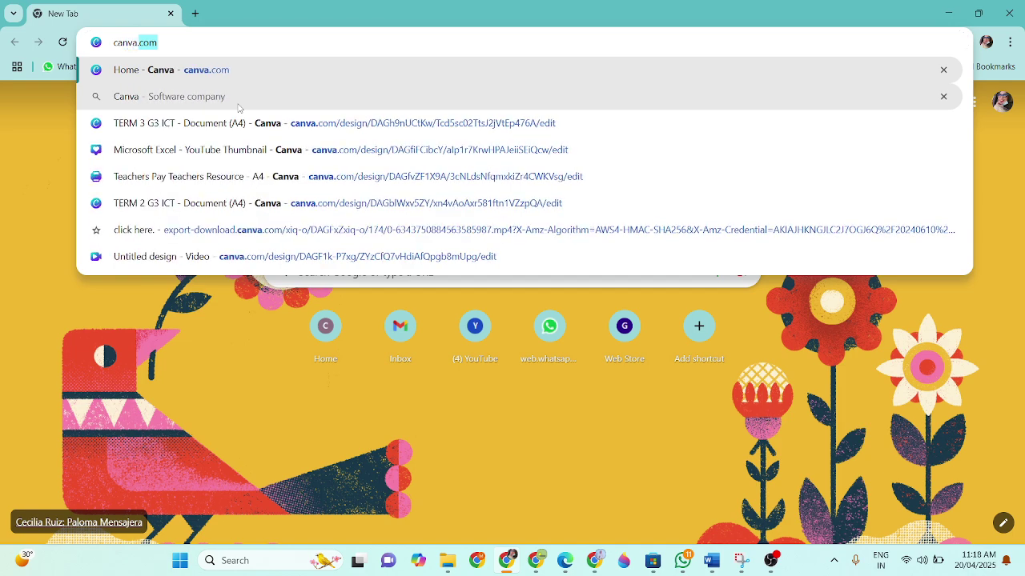
type("om")
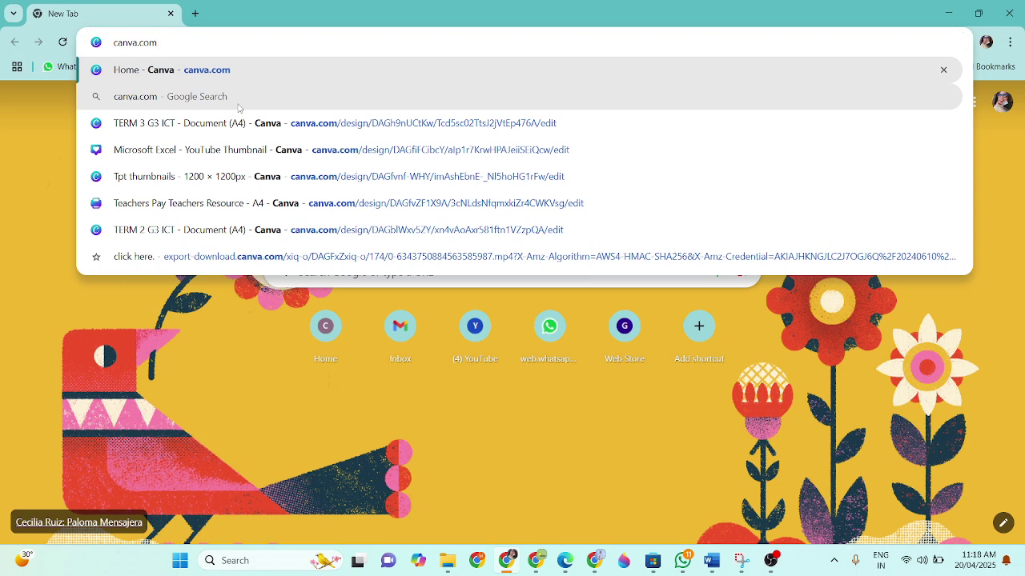
key("Return")
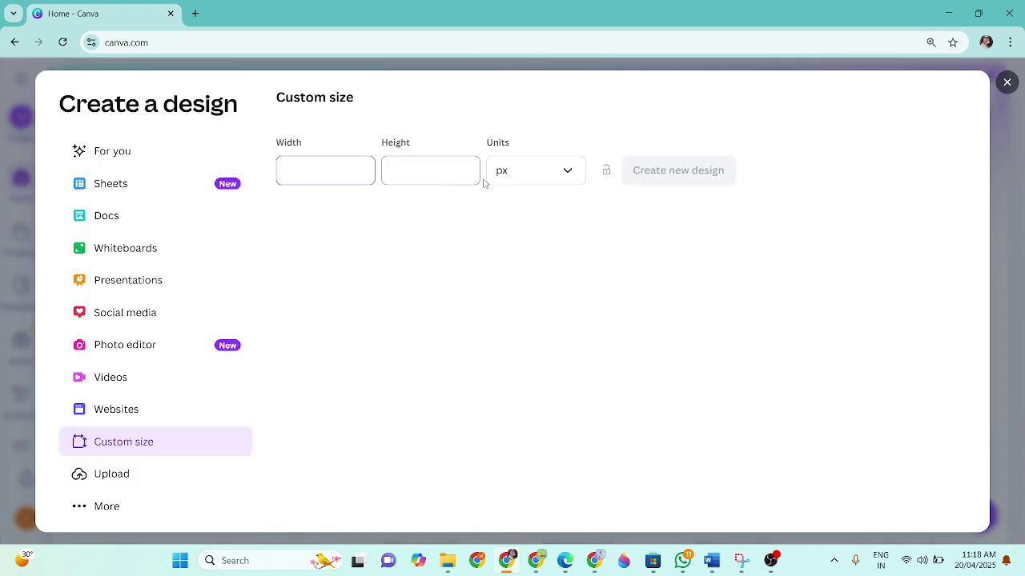
- Set the custom design units to inches and the height to 4 for a 3 × 4 in card
left_click(507, 171)
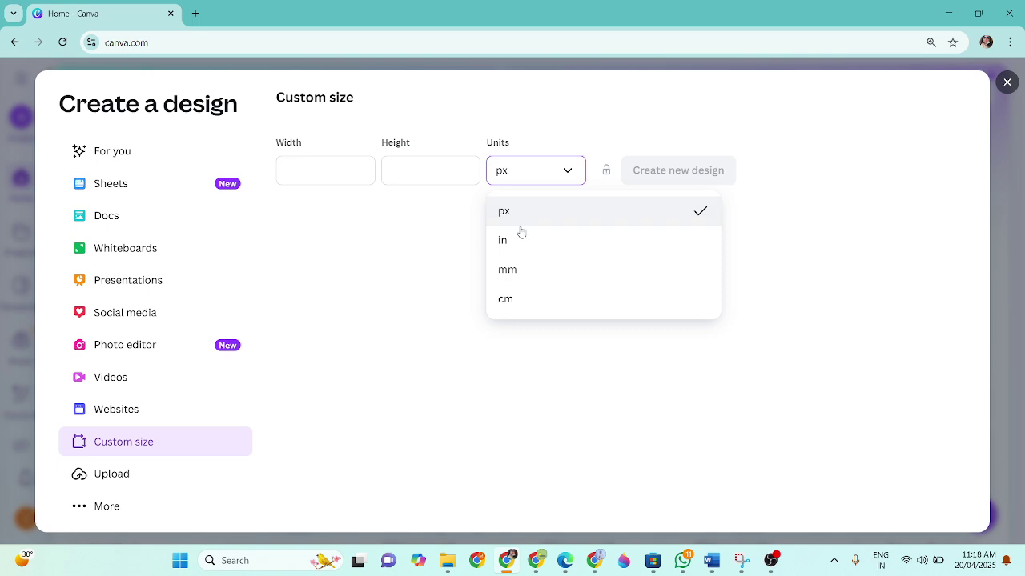
left_click(520, 239)
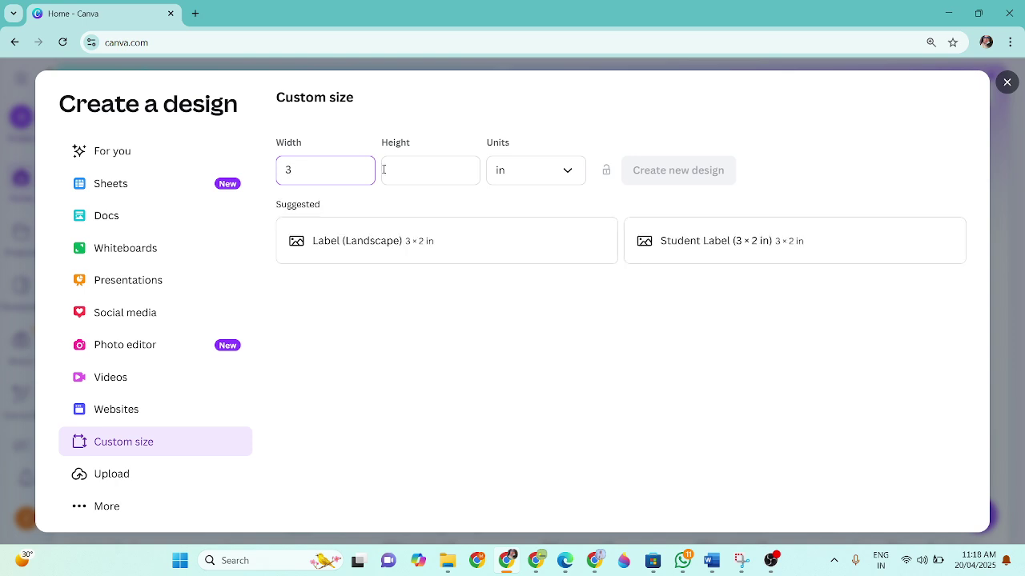
left_click(409, 167)
type("4")
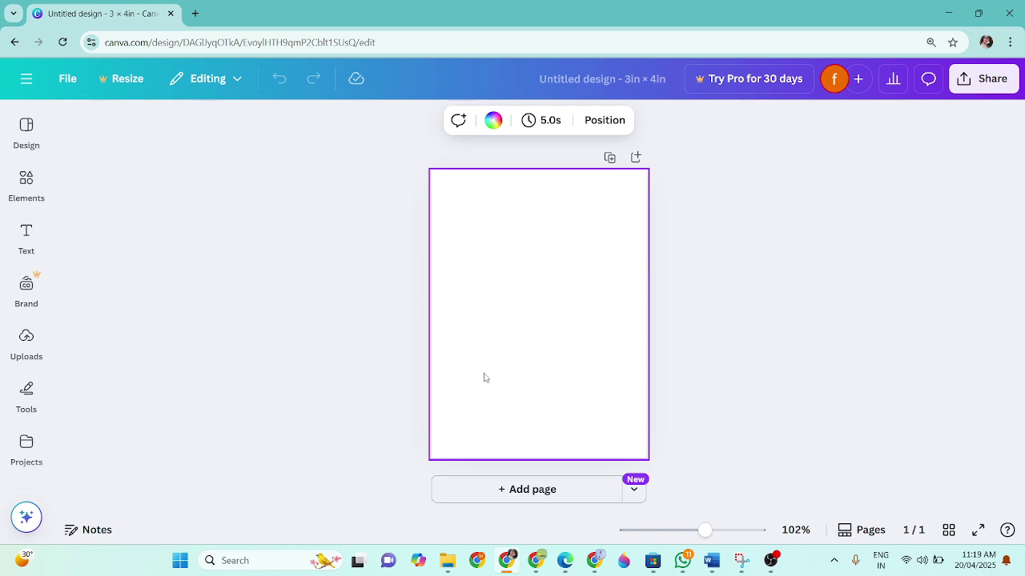
- Add the smiling starfish from the 'sea animals' graphics and shrink it to about 2.2 × 2 in
left_click(27, 186)
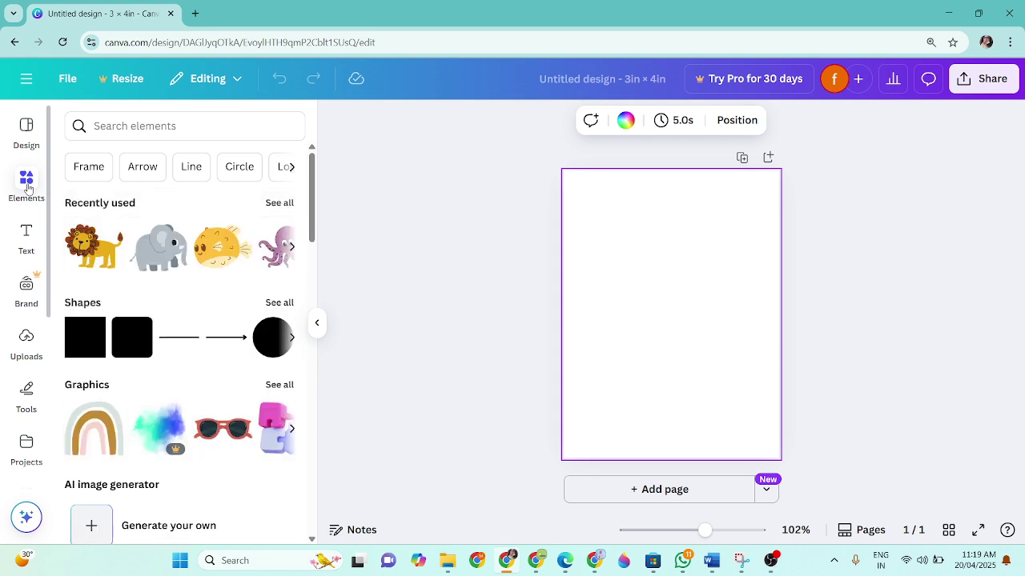
left_click(150, 126)
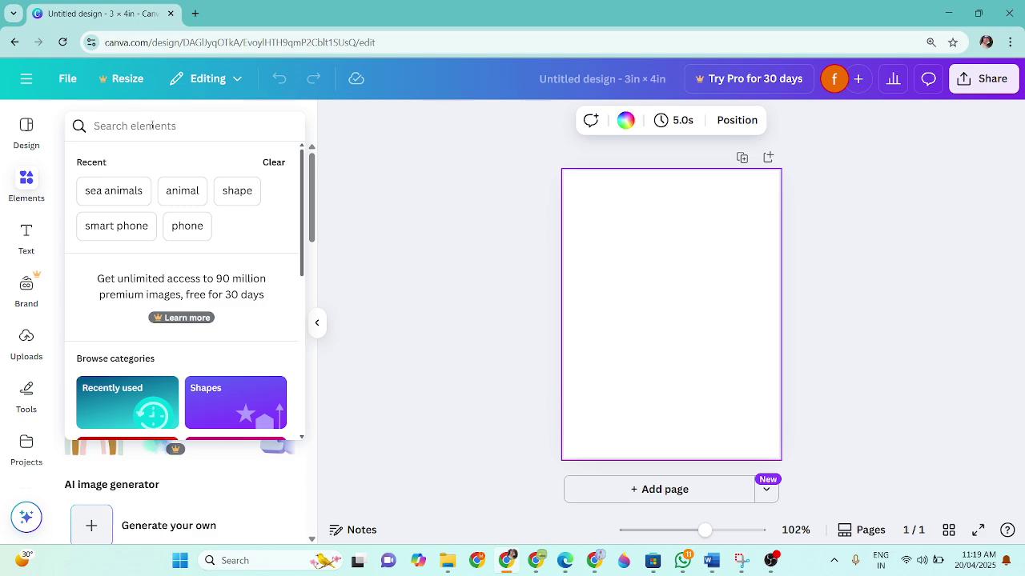
left_click(138, 191)
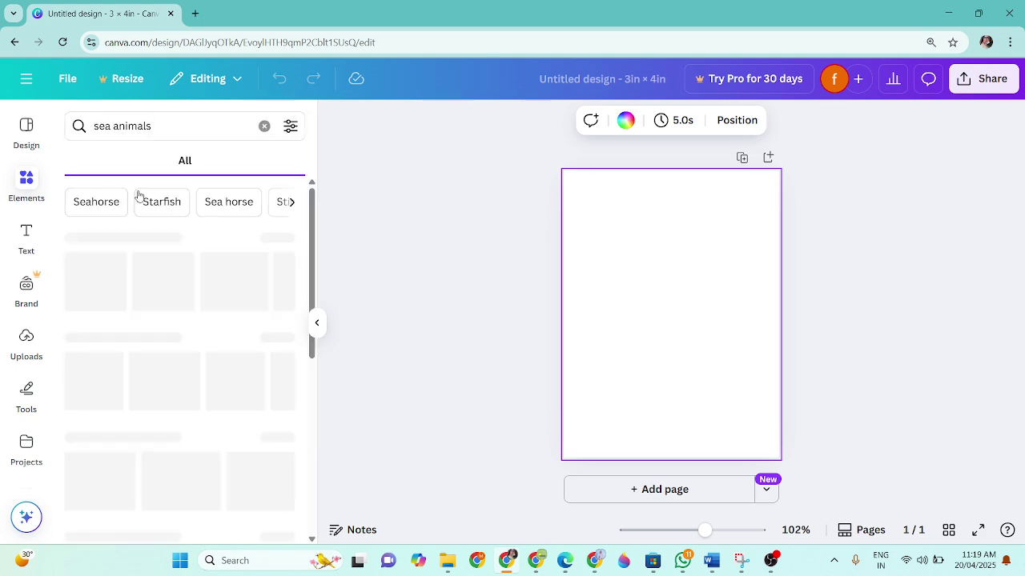
left_click(115, 164)
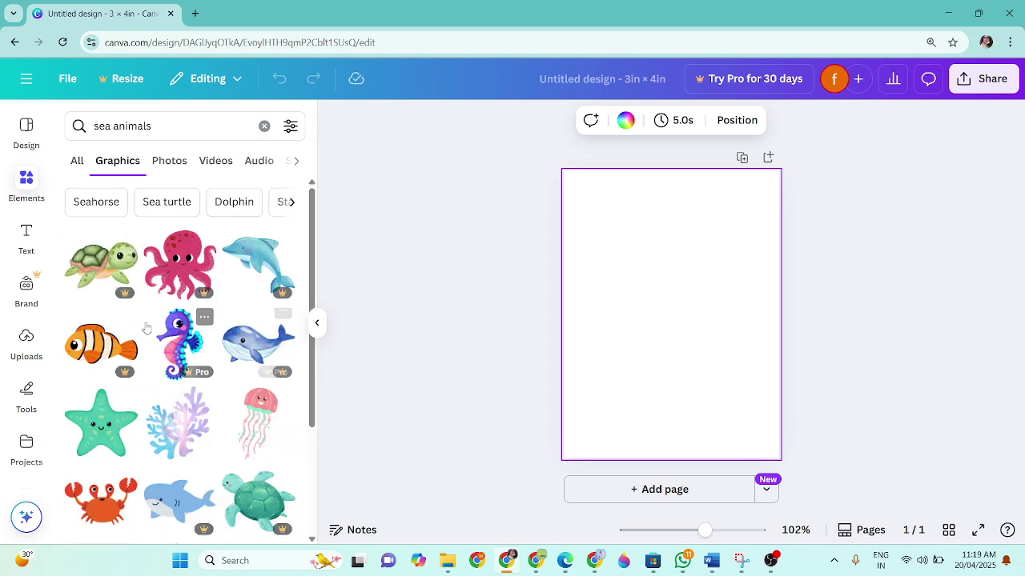
scroll(244, 435, "down", 1)
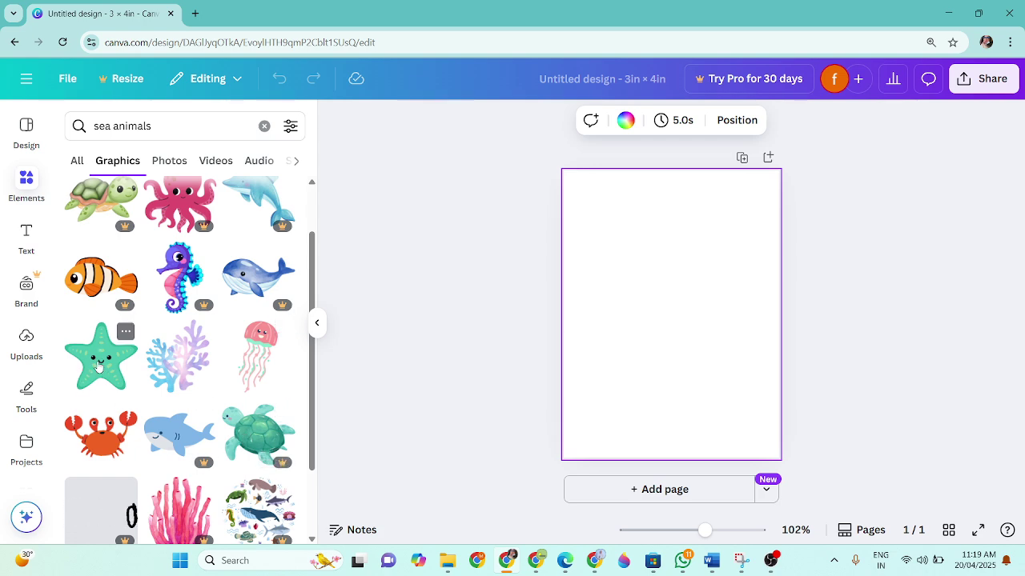
left_click(101, 366)
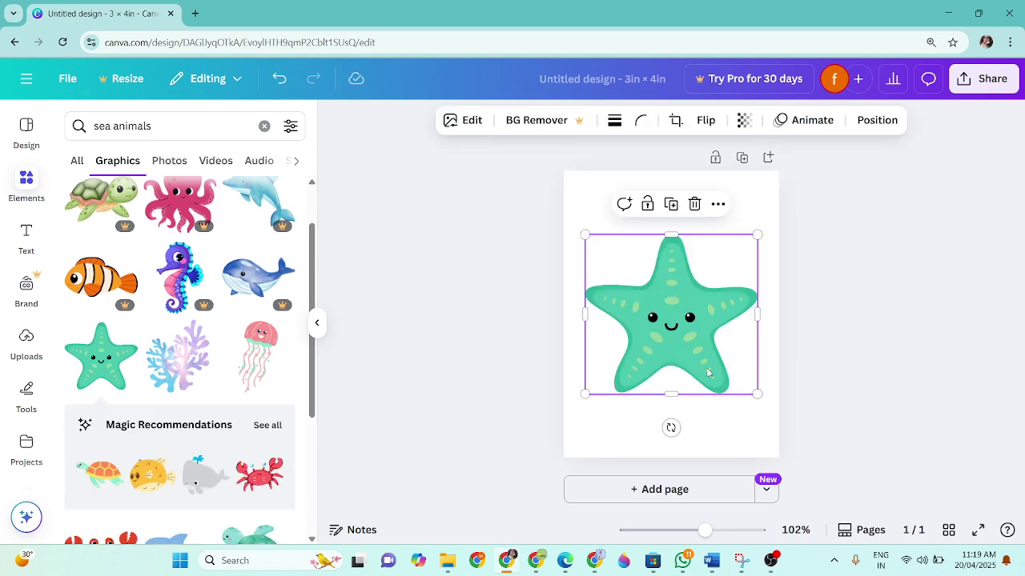
left_click_drag(757, 376, 709, 336)
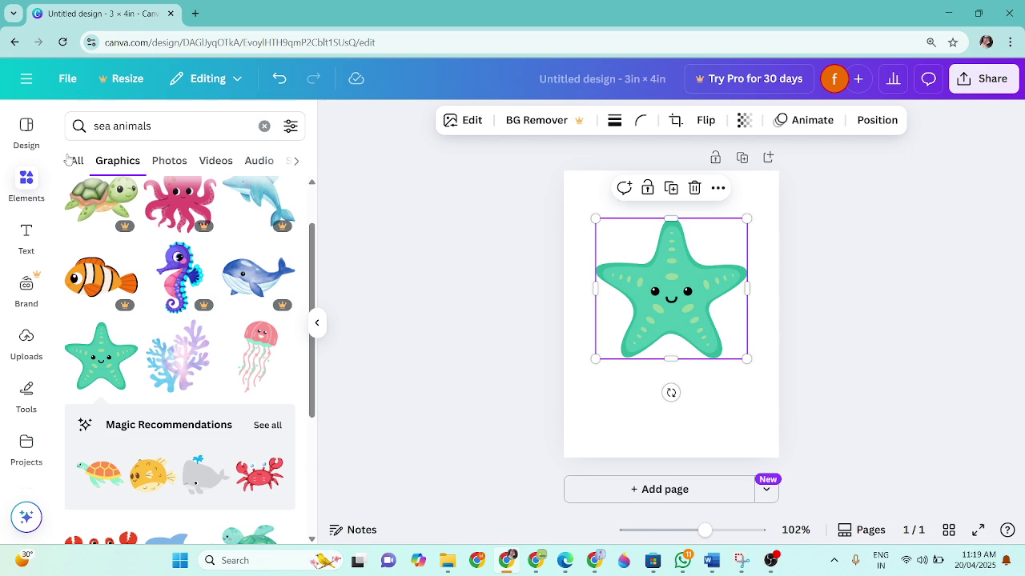
- Add a text box below the starfish reading 'Star fish'
left_click(28, 233)
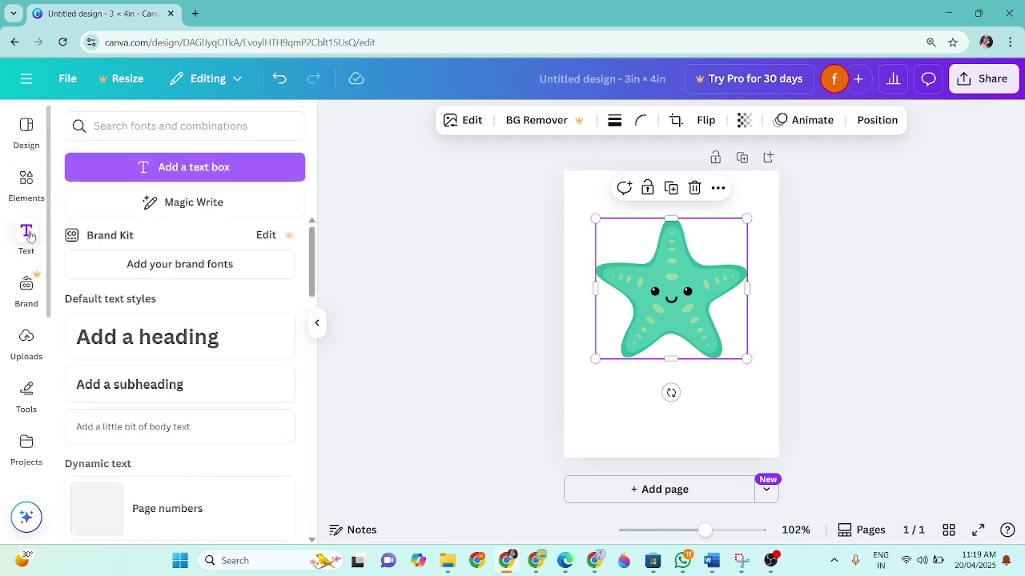
left_click(207, 171)
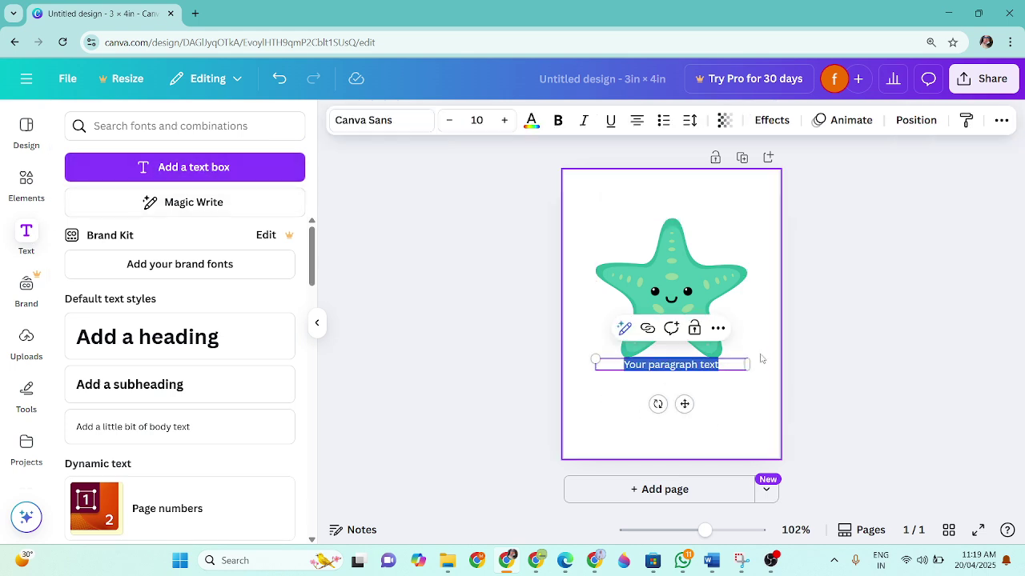
left_click(730, 381)
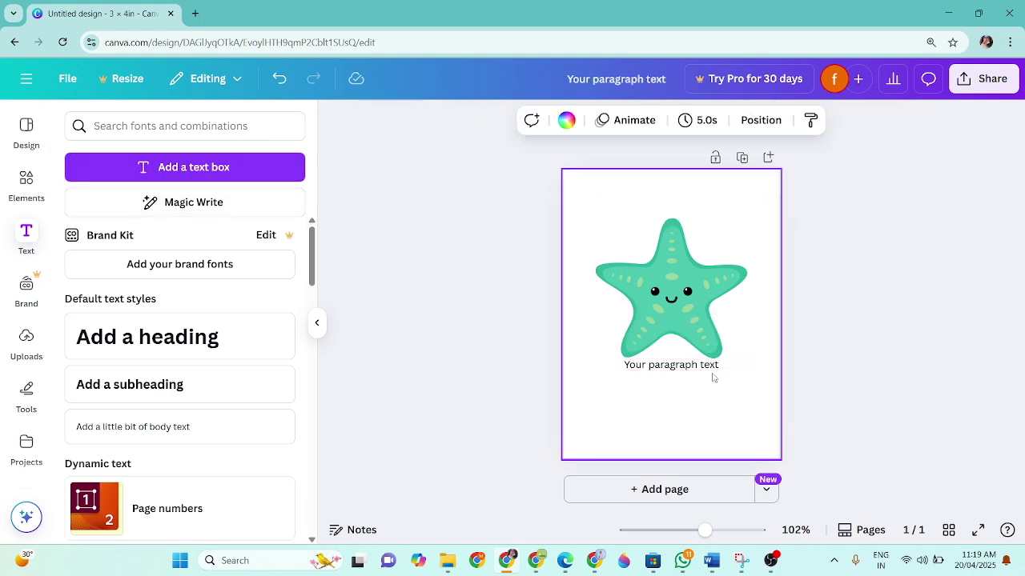
left_click_drag(698, 369, 698, 398)
double_click(697, 394)
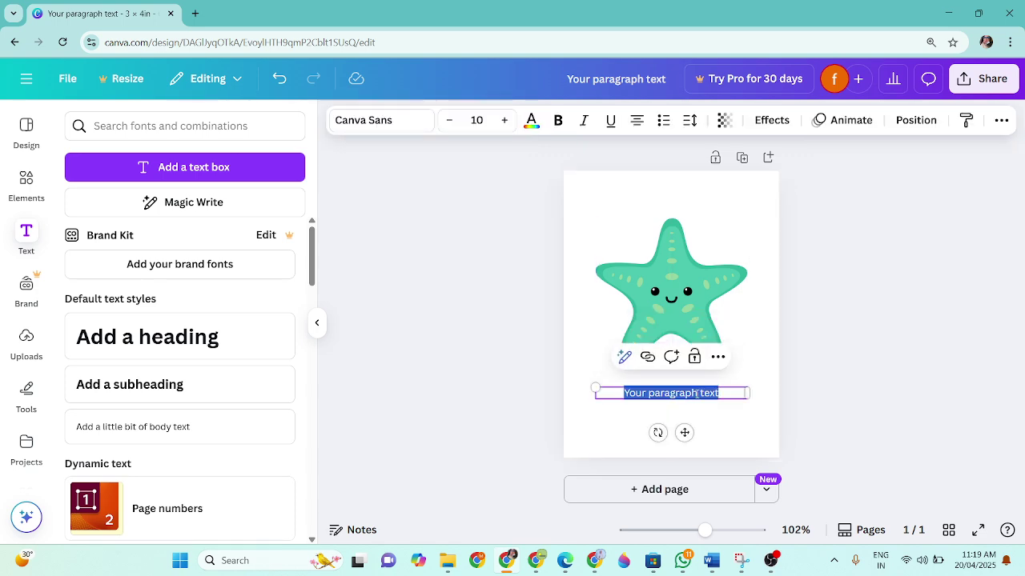
type("S")
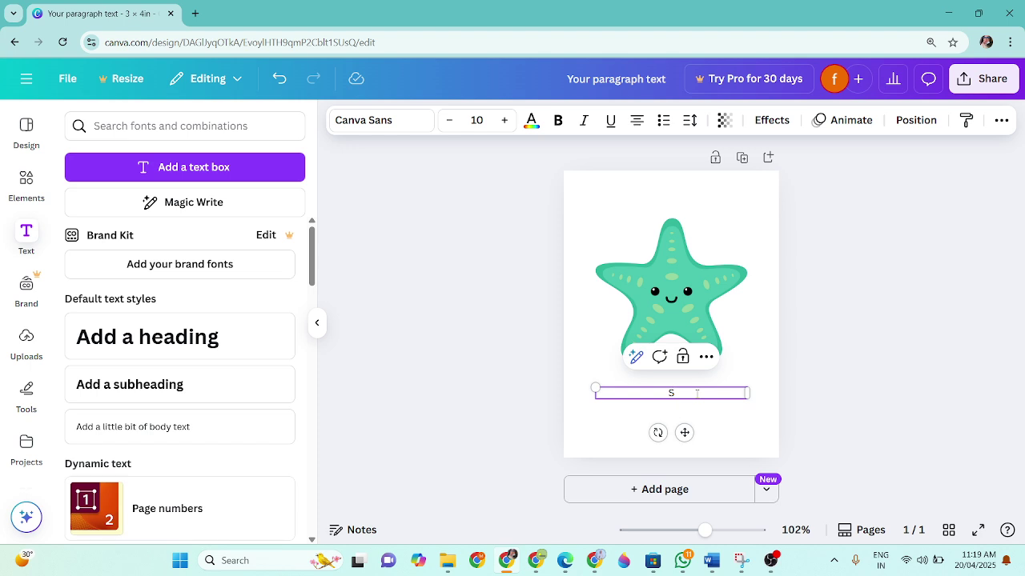
type("tar fish")
- Style the 'Star fish' label in ITC Avant Garde Gothic at size 17
key("ctrl+a")
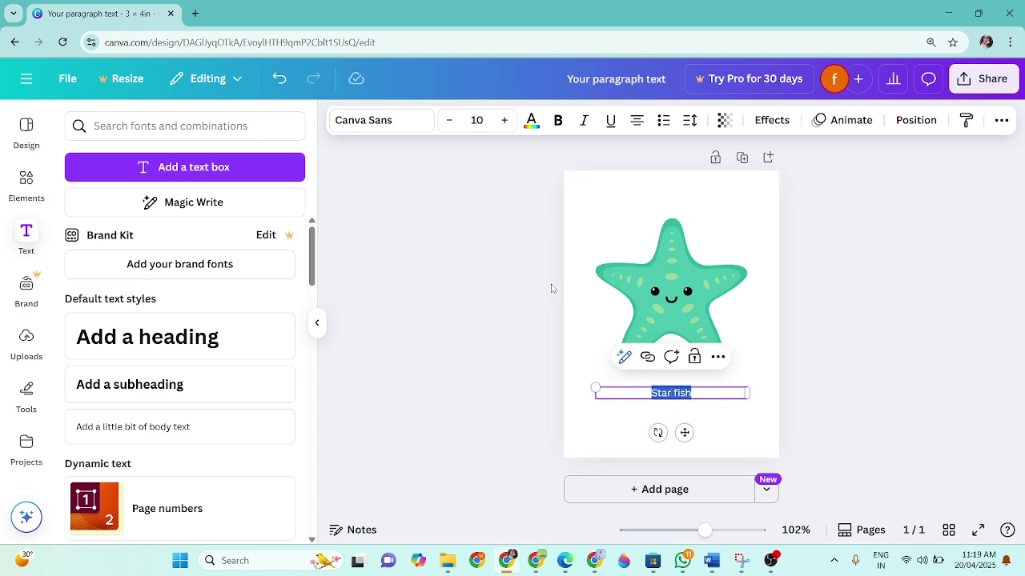
left_click(373, 121)
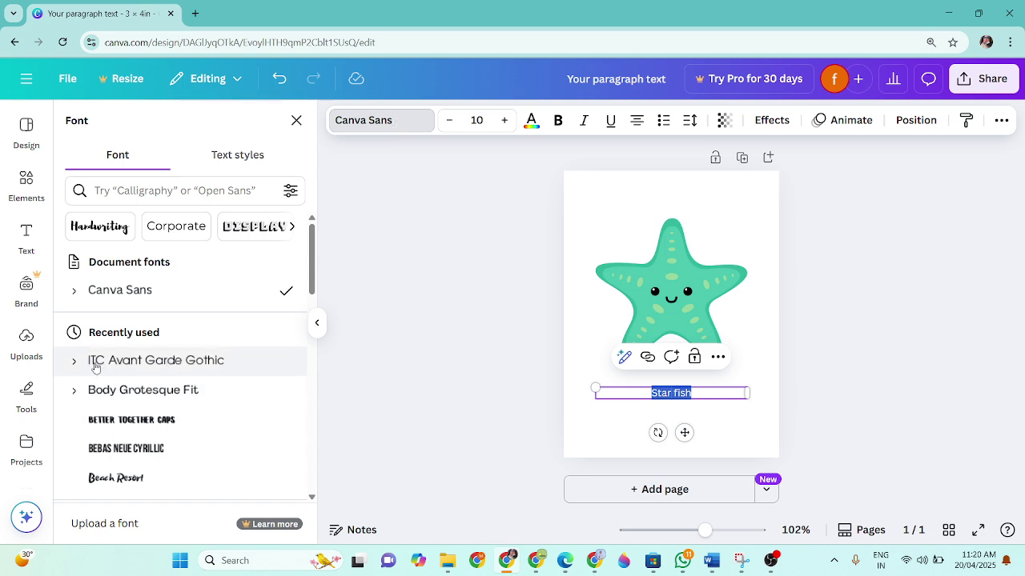
left_click(227, 364)
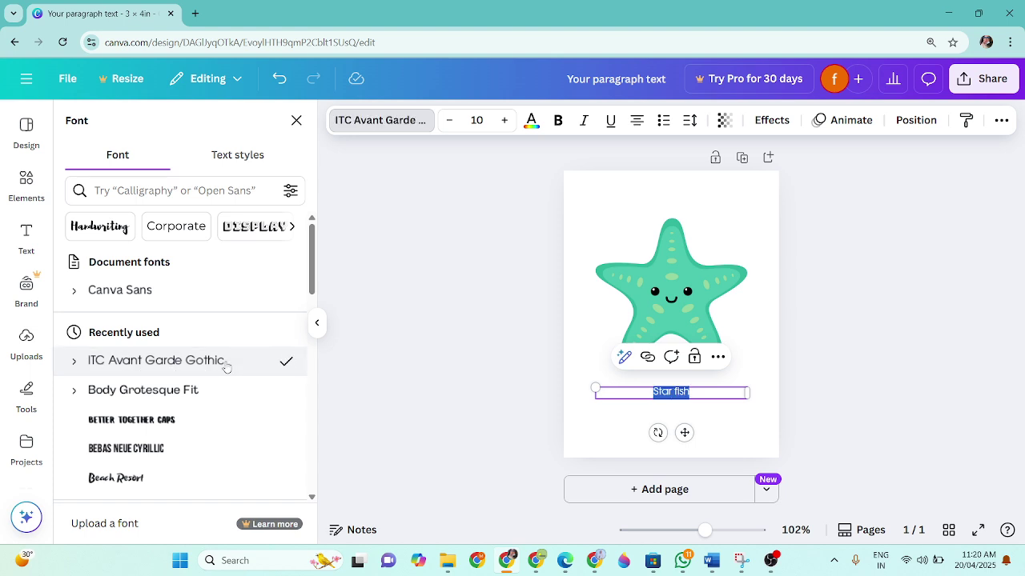
left_click(505, 120)
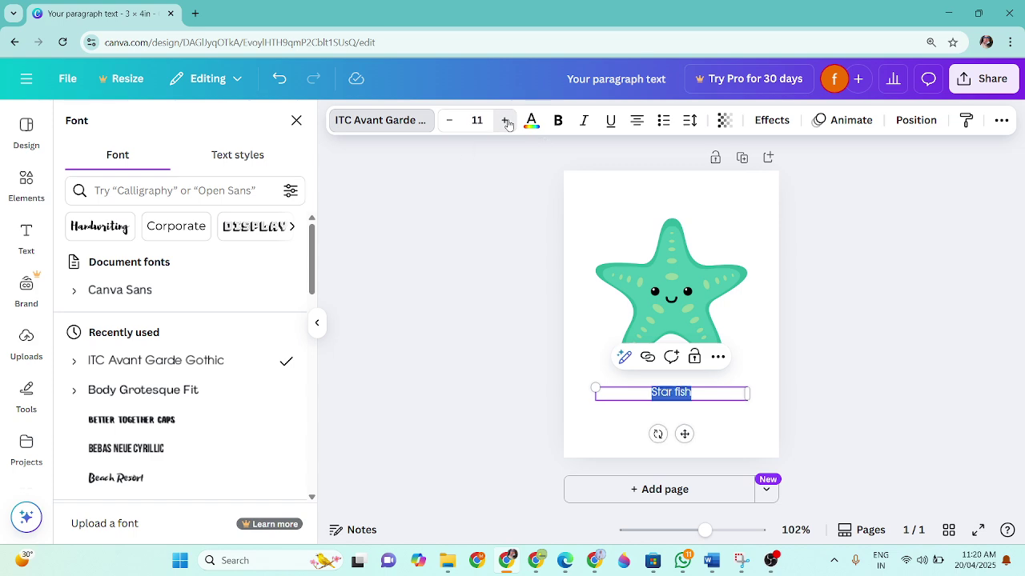
left_click(505, 120)
left_click(505, 120)
left_click(505, 120)
left_click(505, 121)
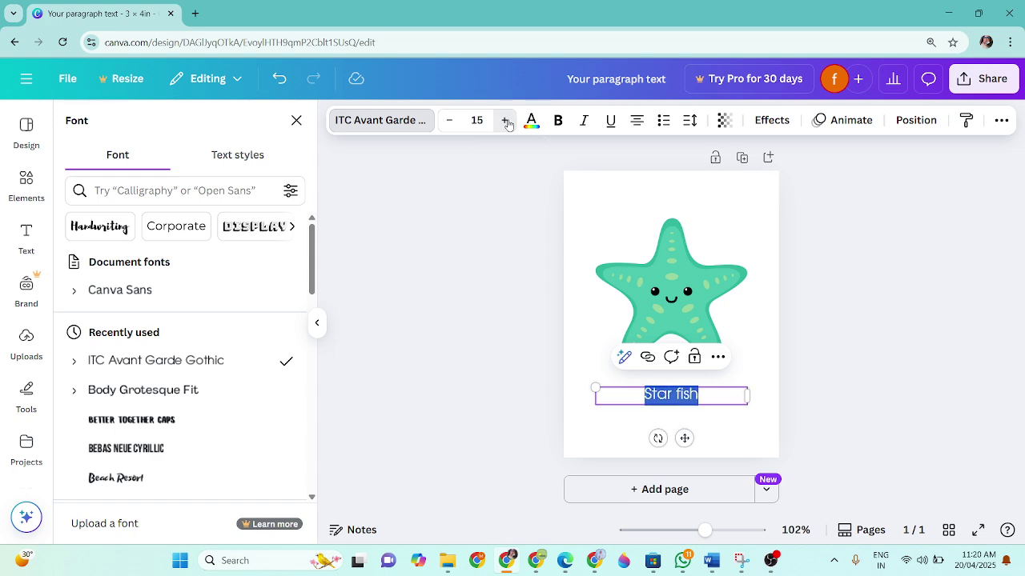
left_click(505, 120)
left_click(505, 120)
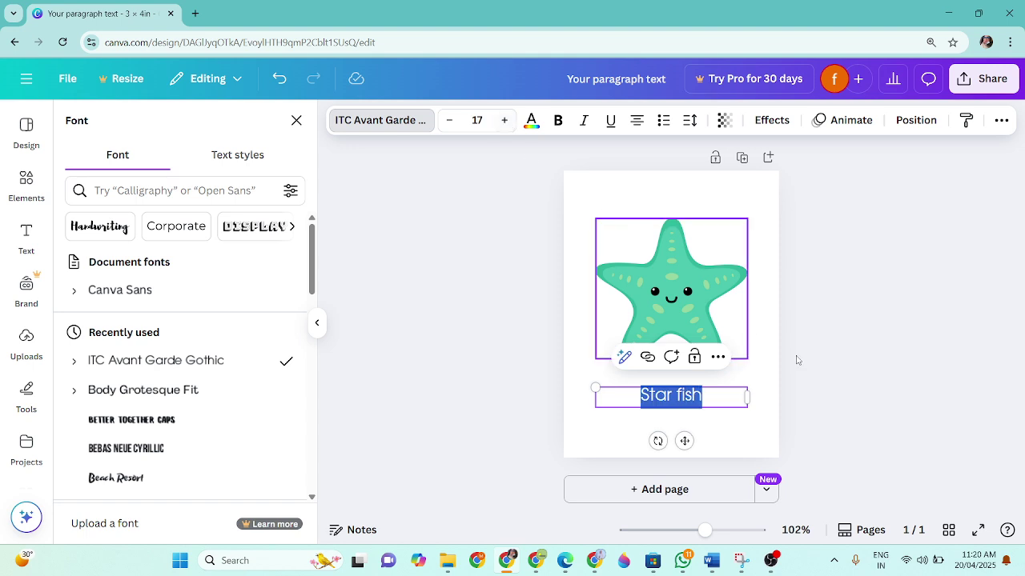
left_click(767, 331)
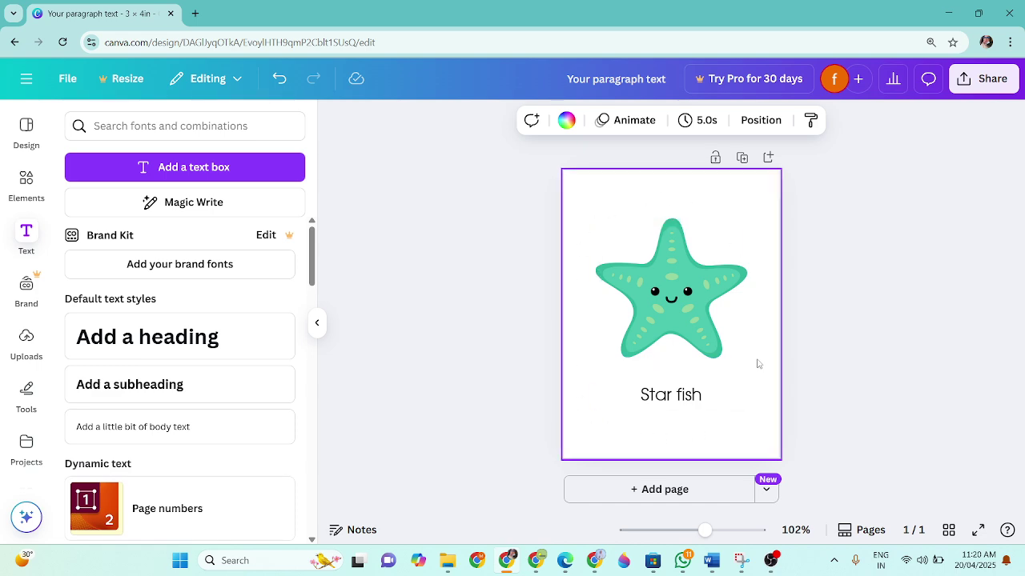
- Change the page background from dark teal to pale aqua #C2FFF4 with the custom colour picker
left_click(567, 120)
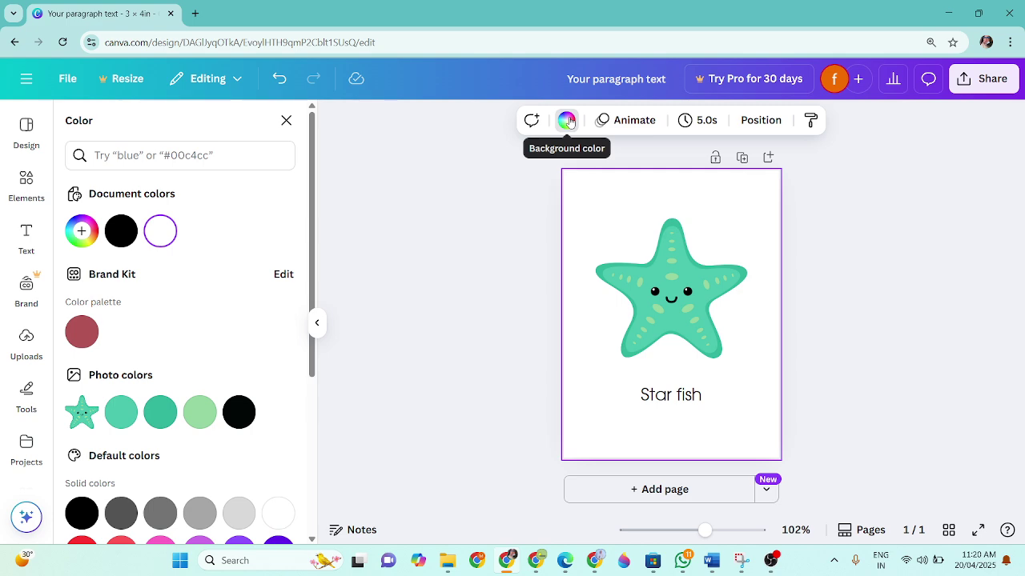
scroll(170, 403, "down", 1)
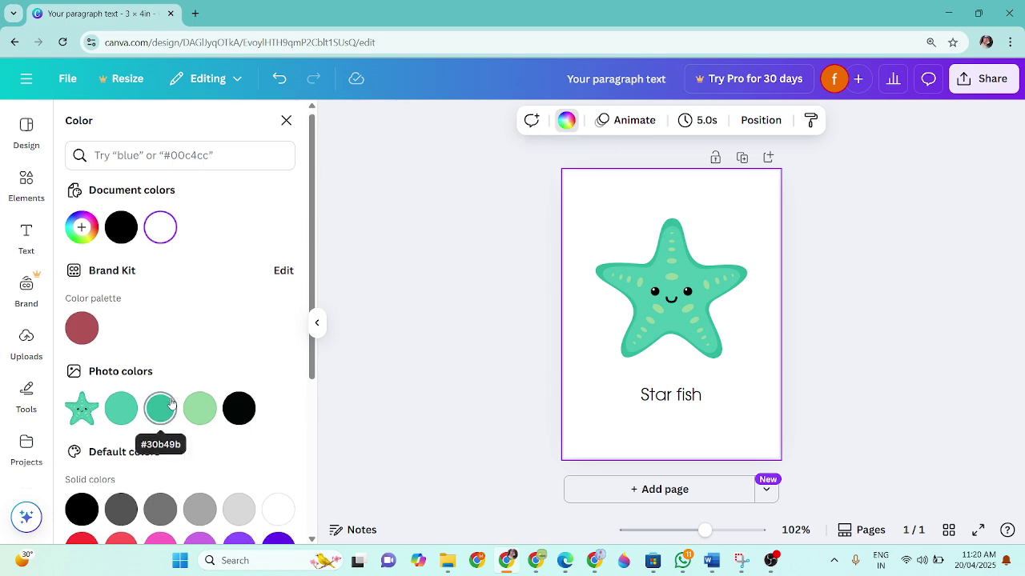
scroll(170, 403, "down", 1)
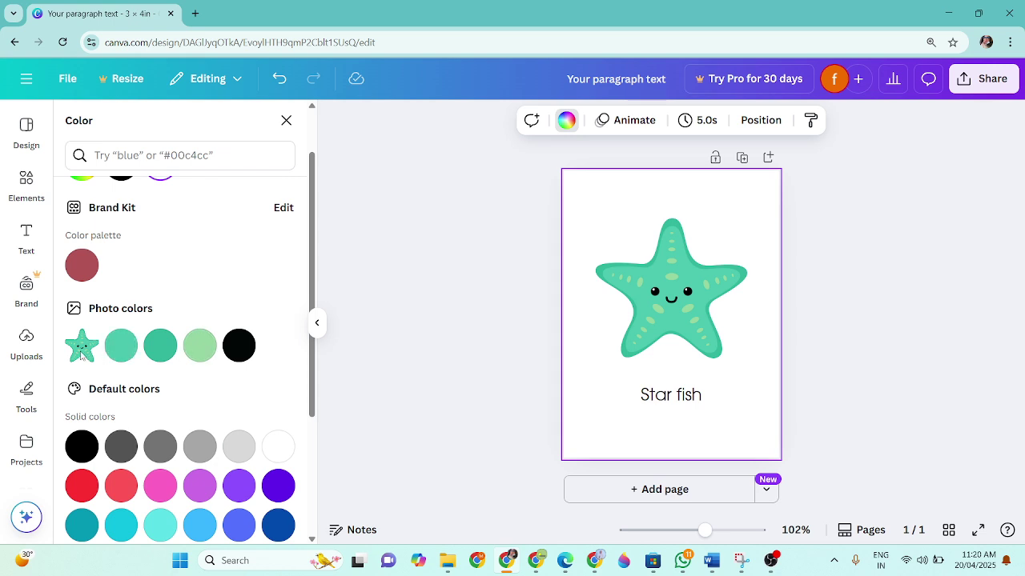
left_click(125, 350)
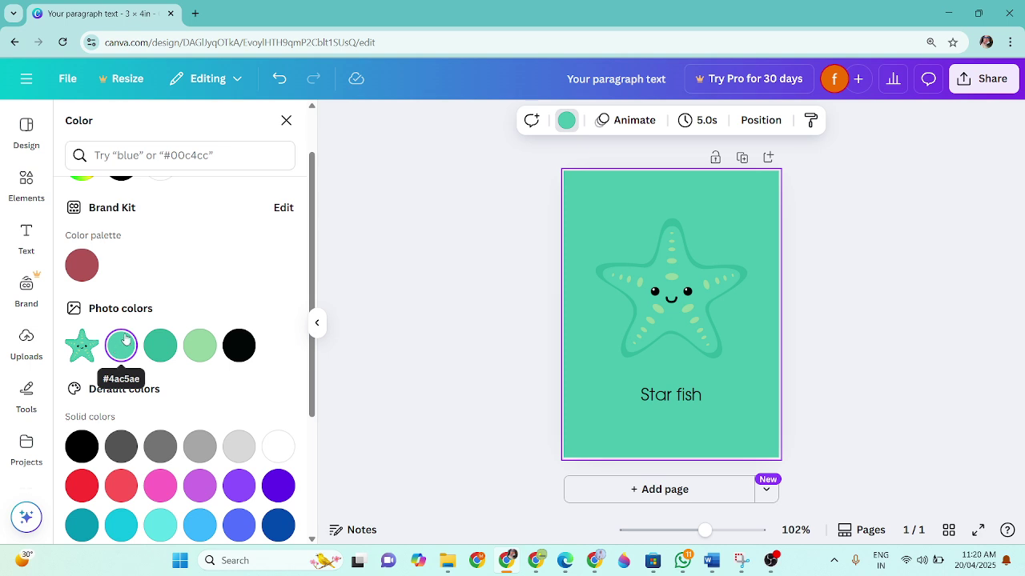
scroll(128, 336, "up", 2)
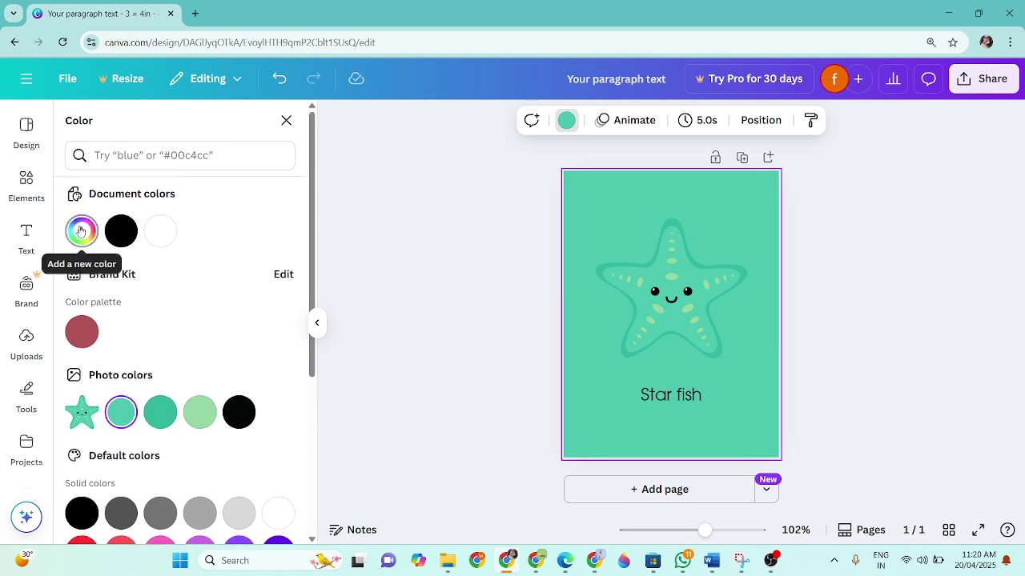
left_click(81, 230)
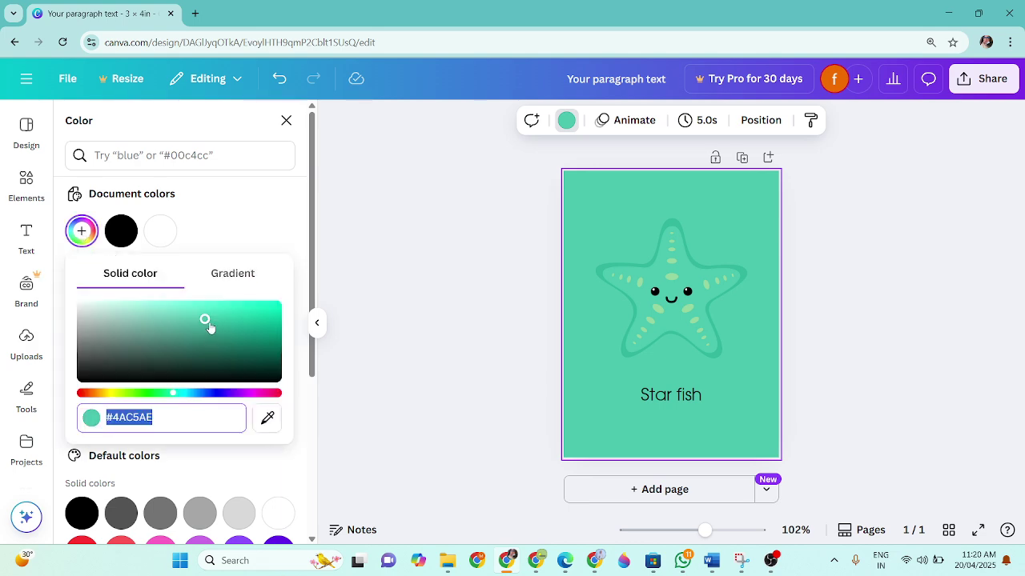
left_click_drag(205, 319, 127, 299)
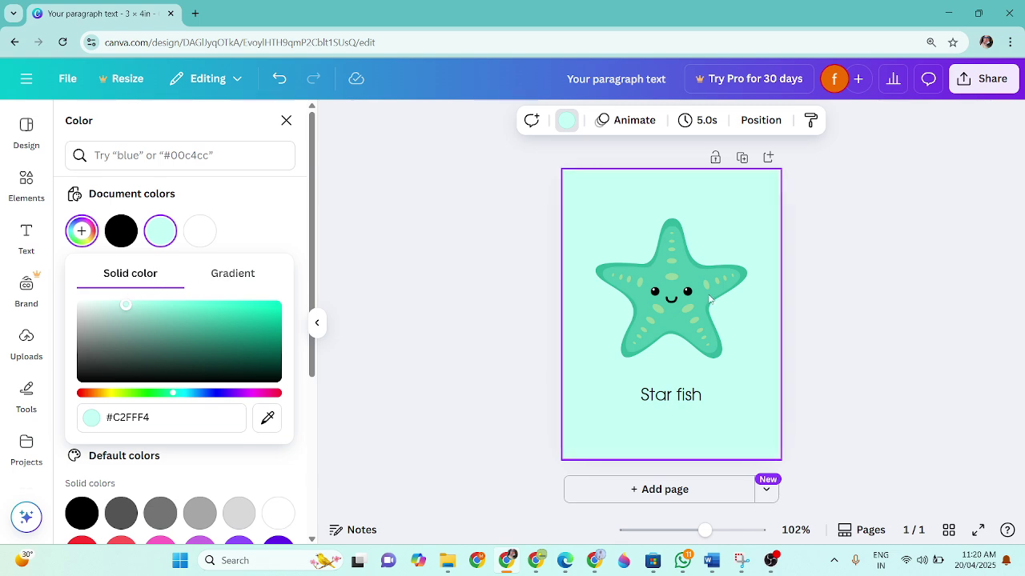
left_click(684, 406)
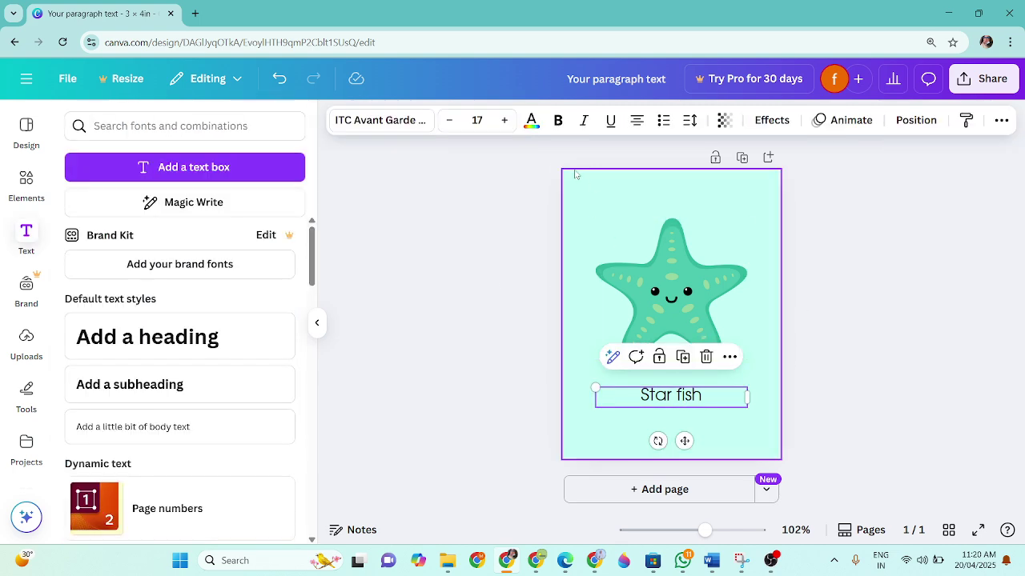
left_click(505, 123)
left_click(916, 362)
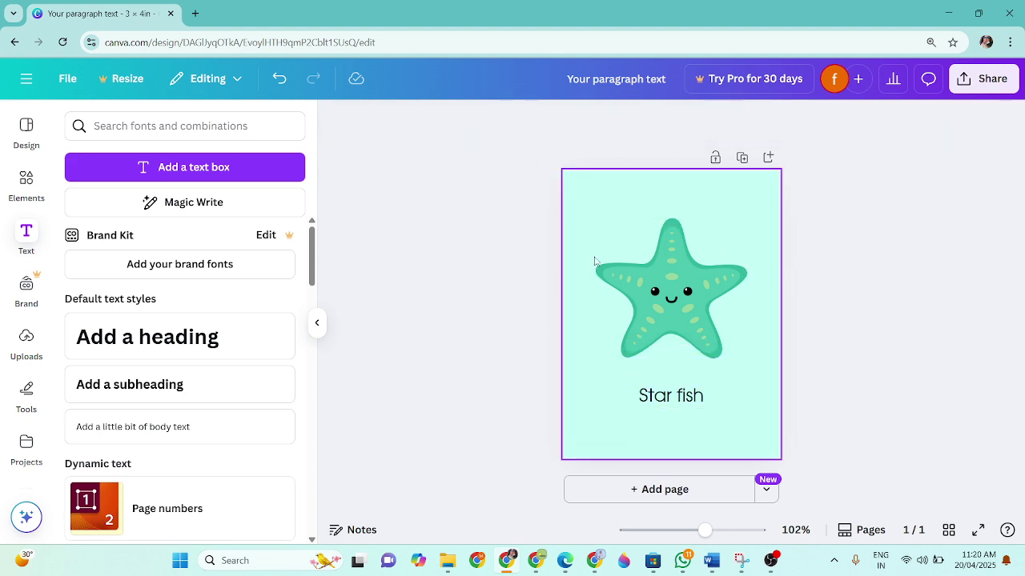
- Duplicate the starfish card and delete the starfish and 'Star fish' label from page 2
left_click(742, 159)
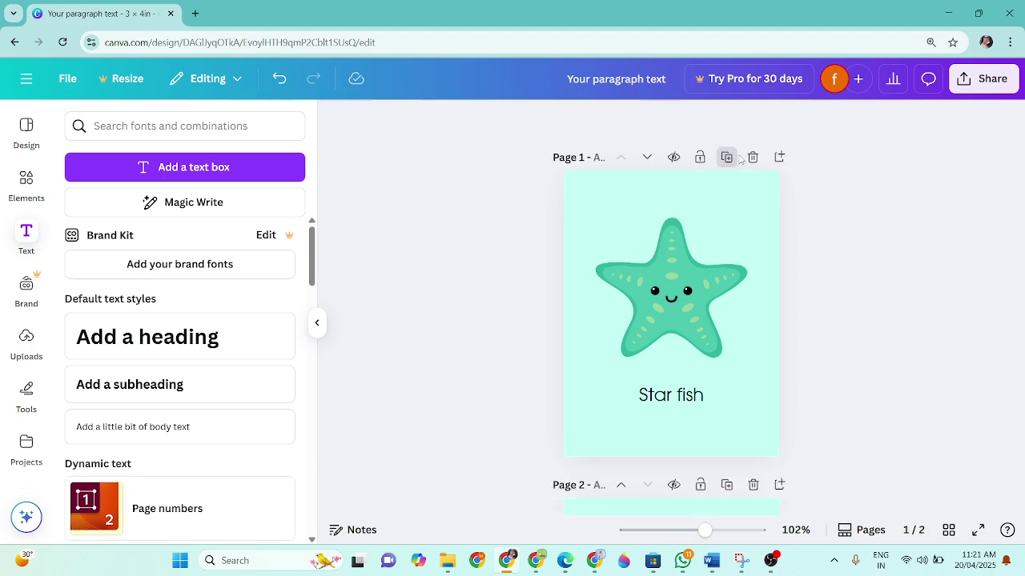
left_click(662, 293)
key("Delete")
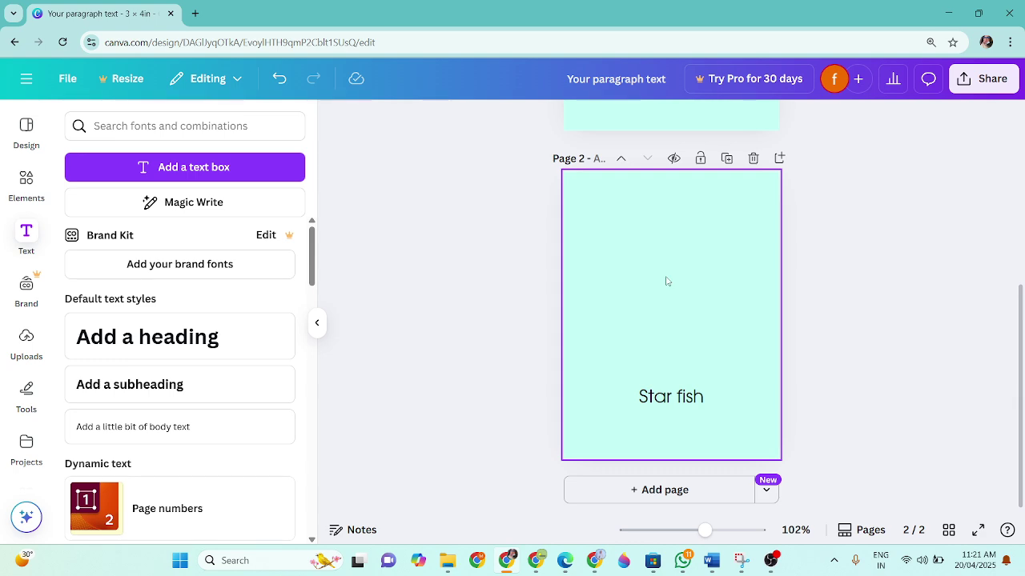
left_click(667, 281)
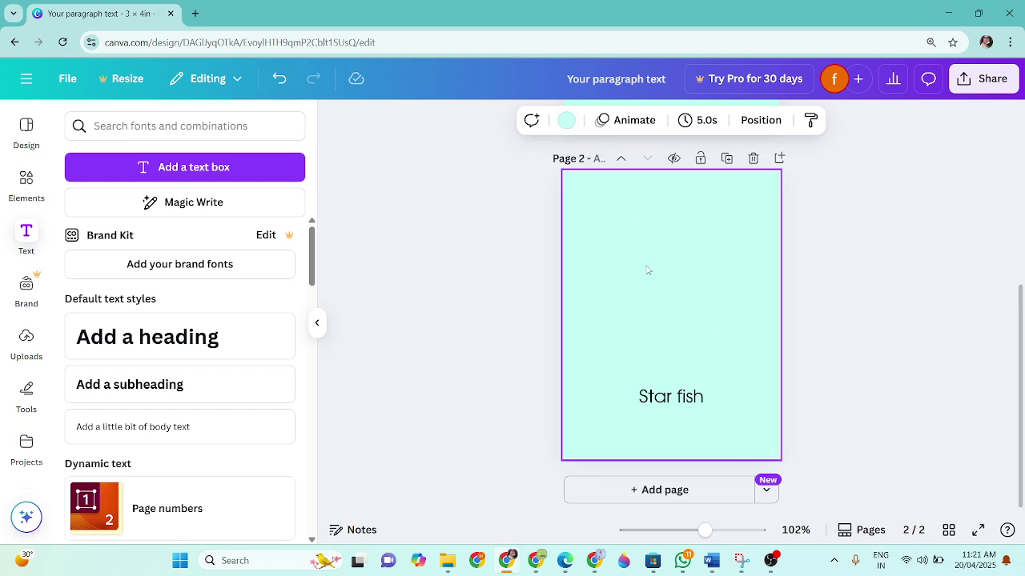
left_click(681, 404)
key("Delete")
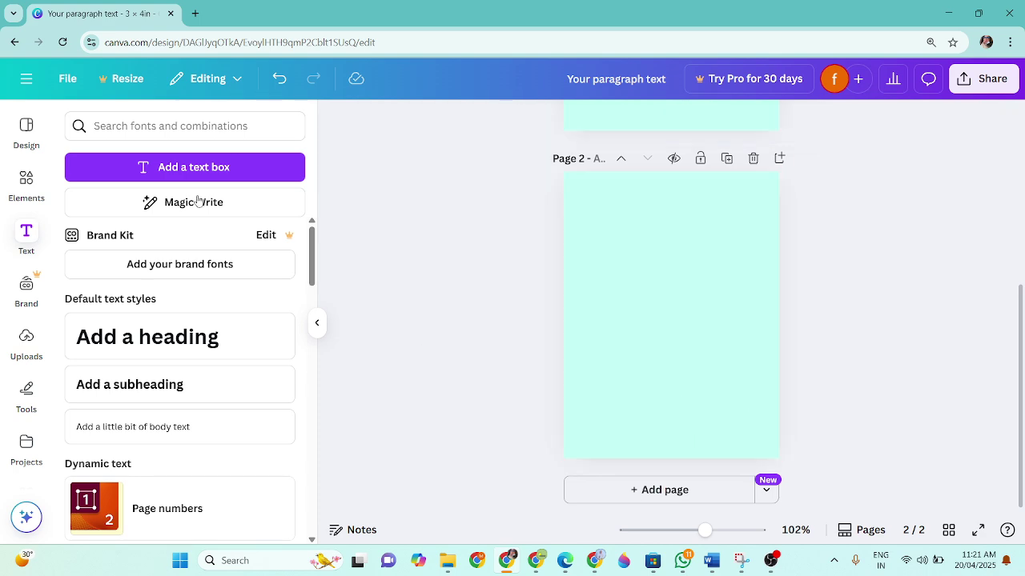
left_click(37, 195)
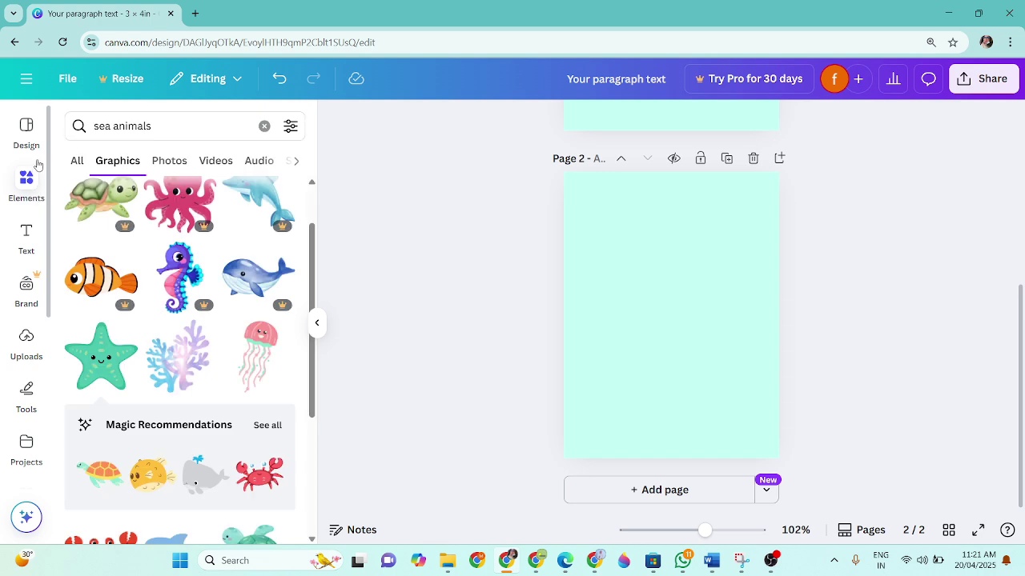
- Add a square from a 'shapes' search and stretch it to about 2.7 × 3.7 in on page 2
left_click(65, 126)
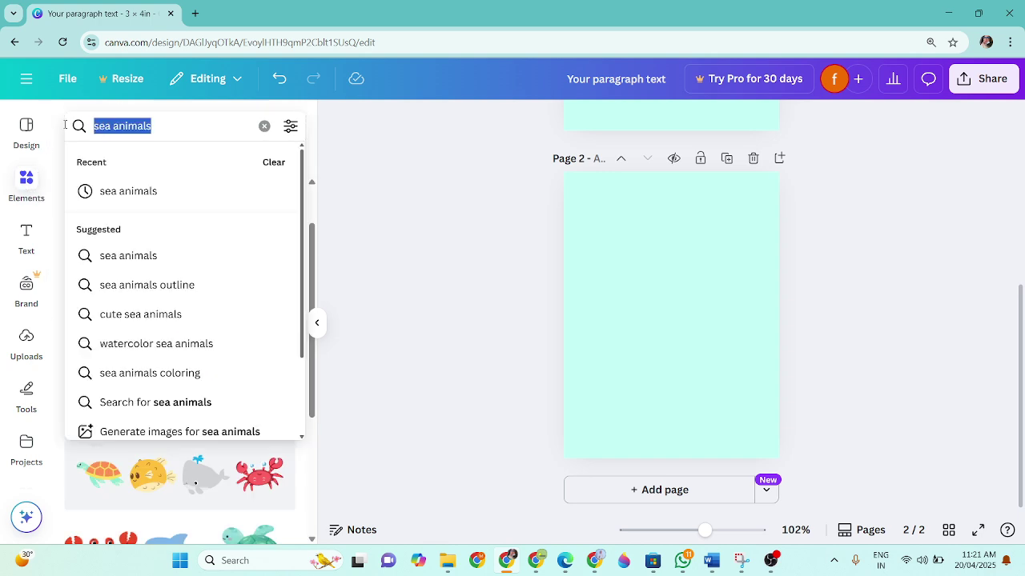
type("shap")
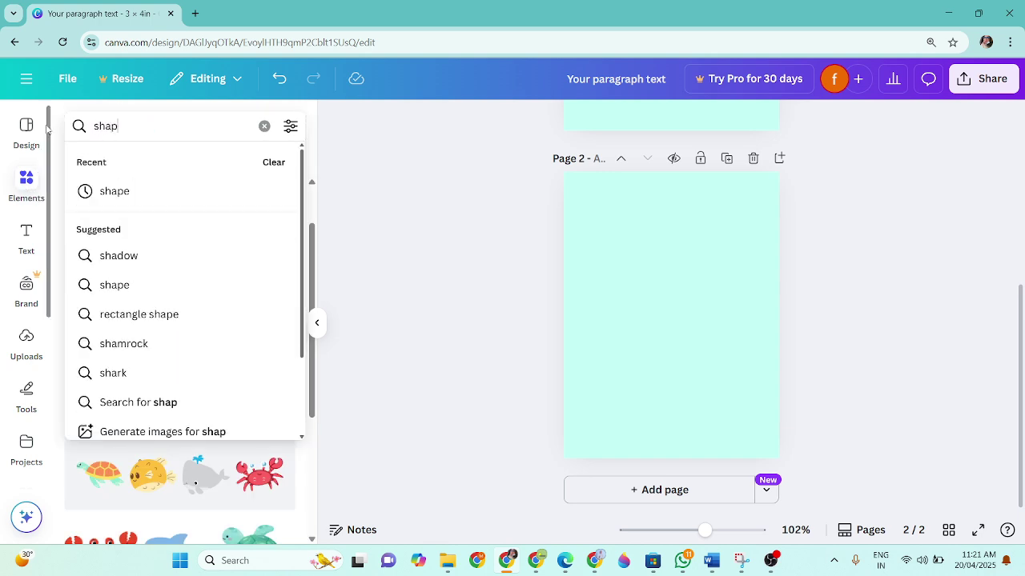
type("es")
key("Return")
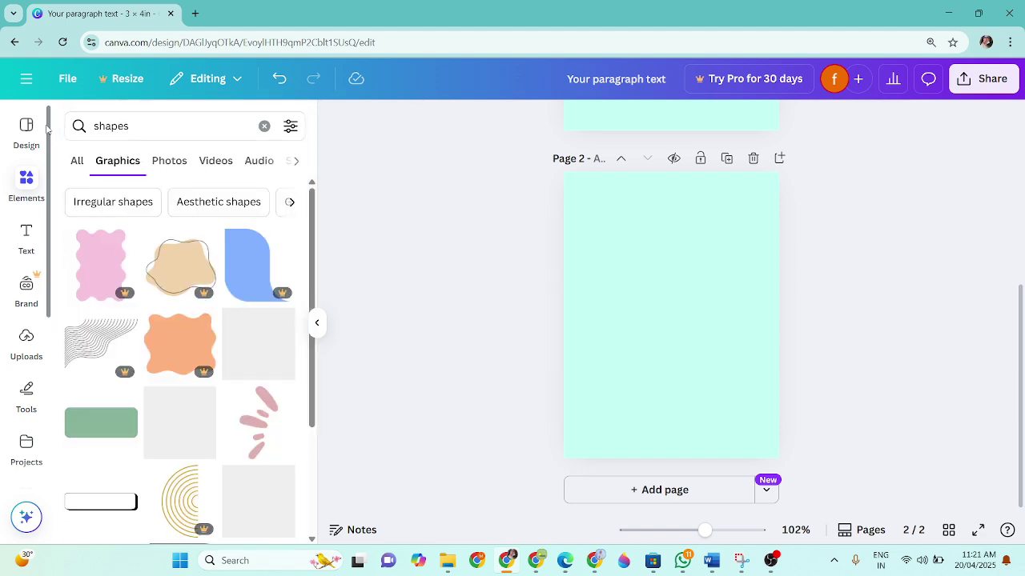
left_click(78, 163)
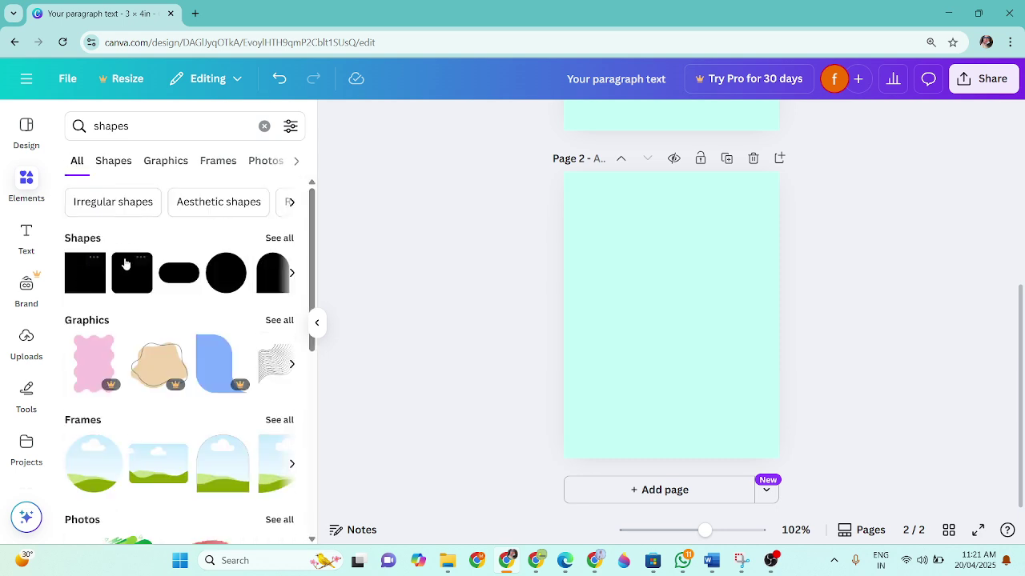
left_click(83, 278)
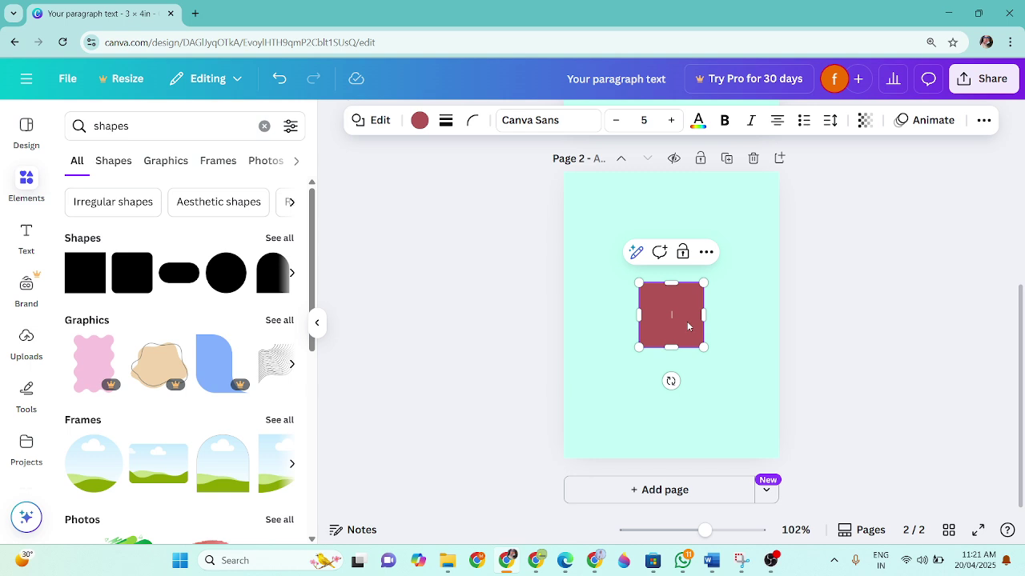
left_click_drag(686, 321, 620, 212)
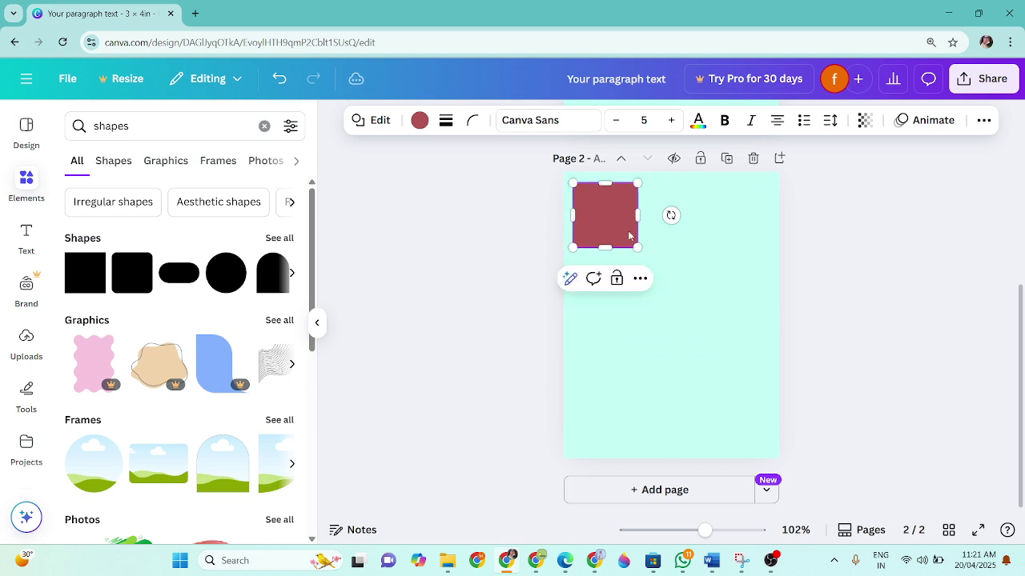
left_click_drag(638, 247, 771, 450)
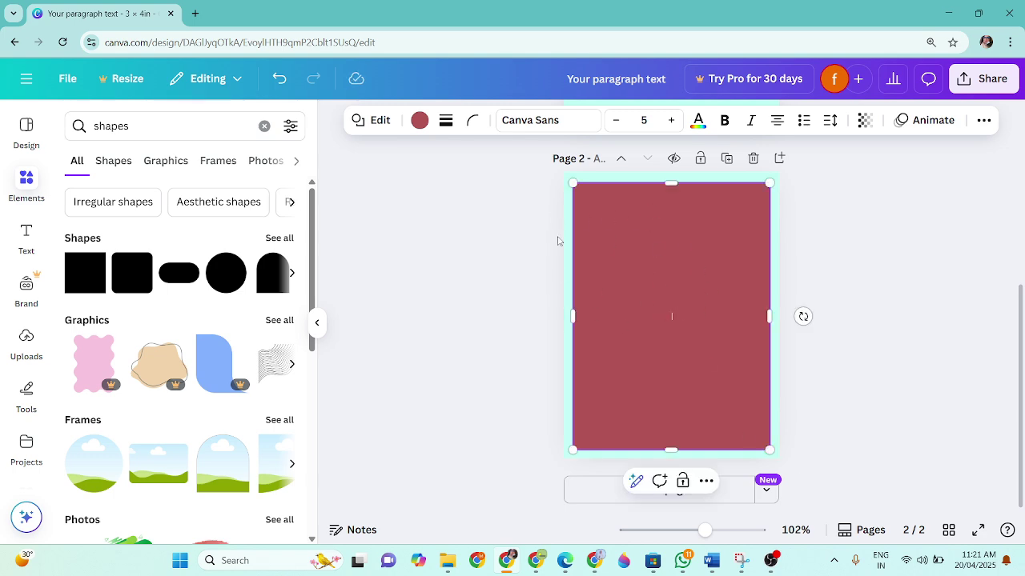
- Fill the page 2 rectangle with white (#ffffff) from Document colors
left_click(419, 120)
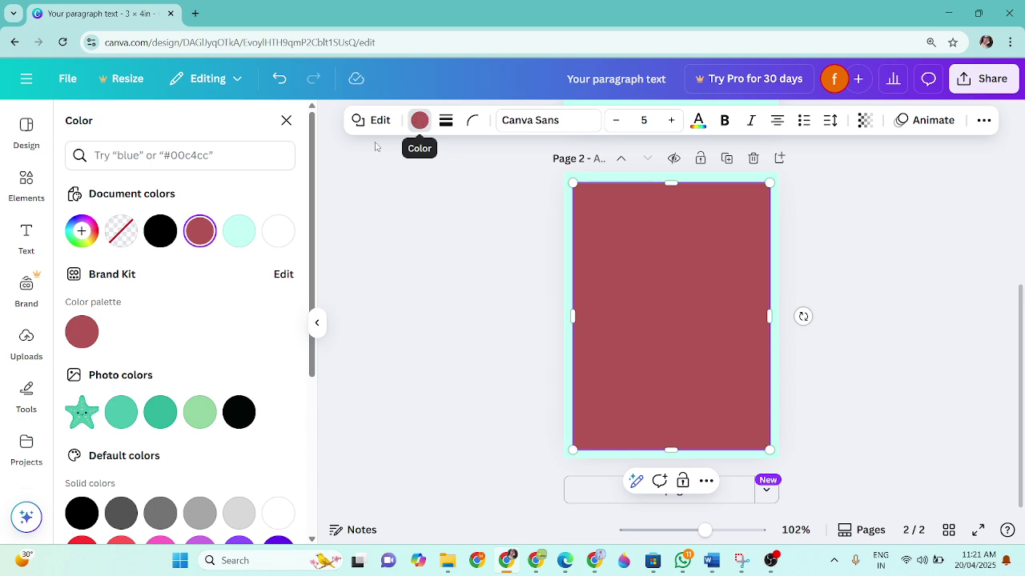
left_click(276, 230)
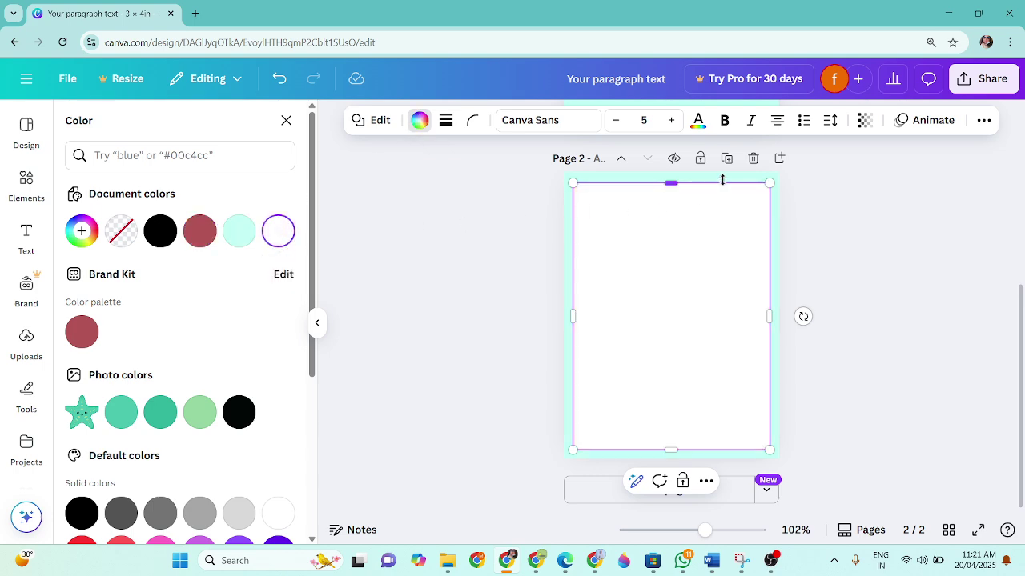
left_click(823, 214)
left_click(777, 248)
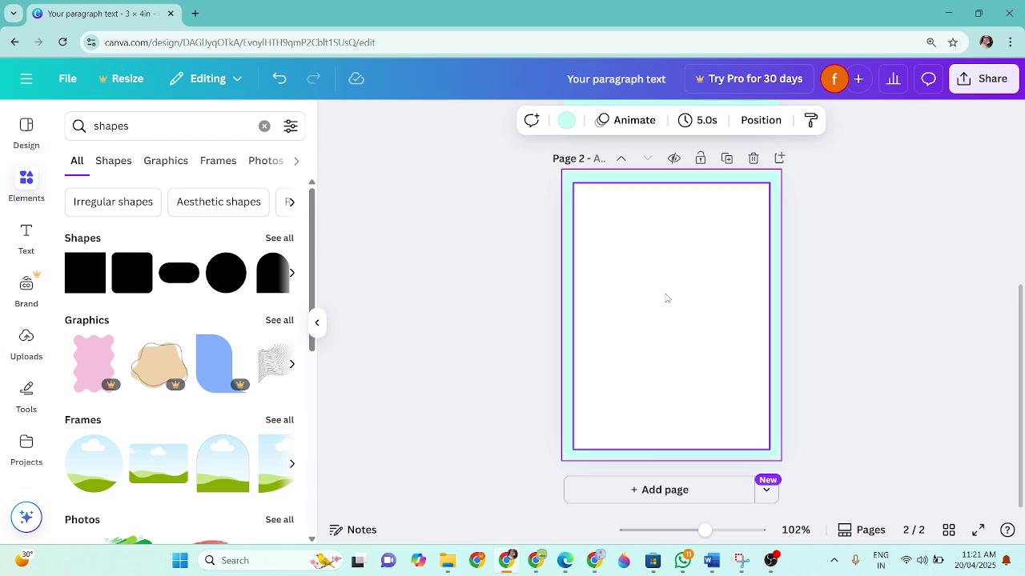
- Switch the elements search back to 'sea animals' graphics
left_click(25, 181)
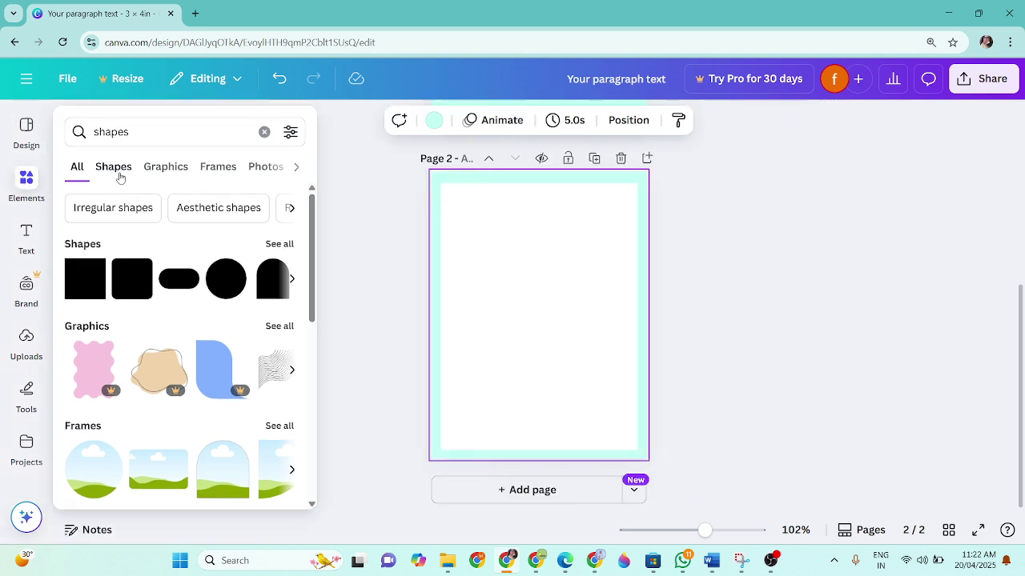
left_click(165, 167)
left_click(179, 126)
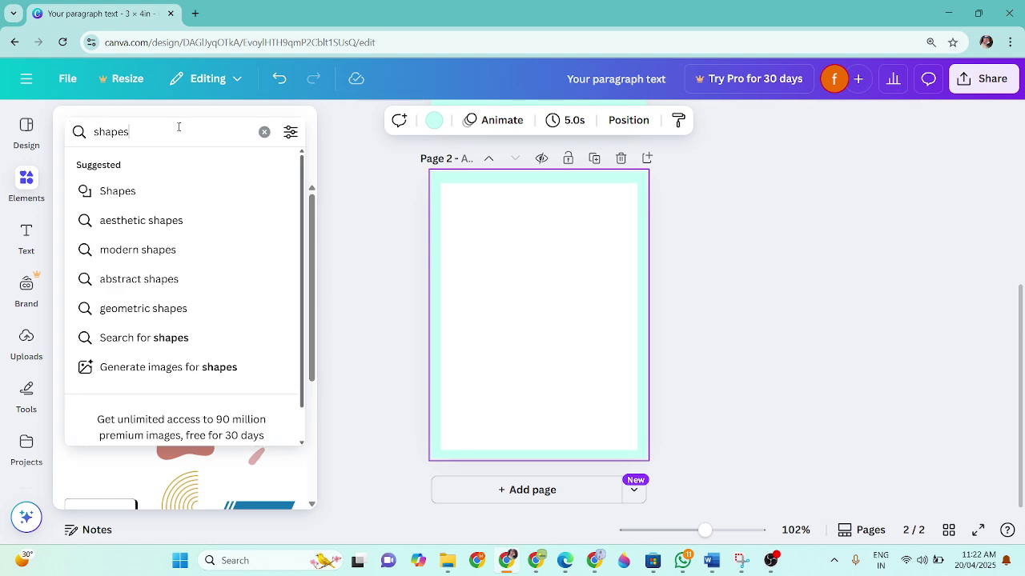
left_click(232, 182)
double_click(181, 130)
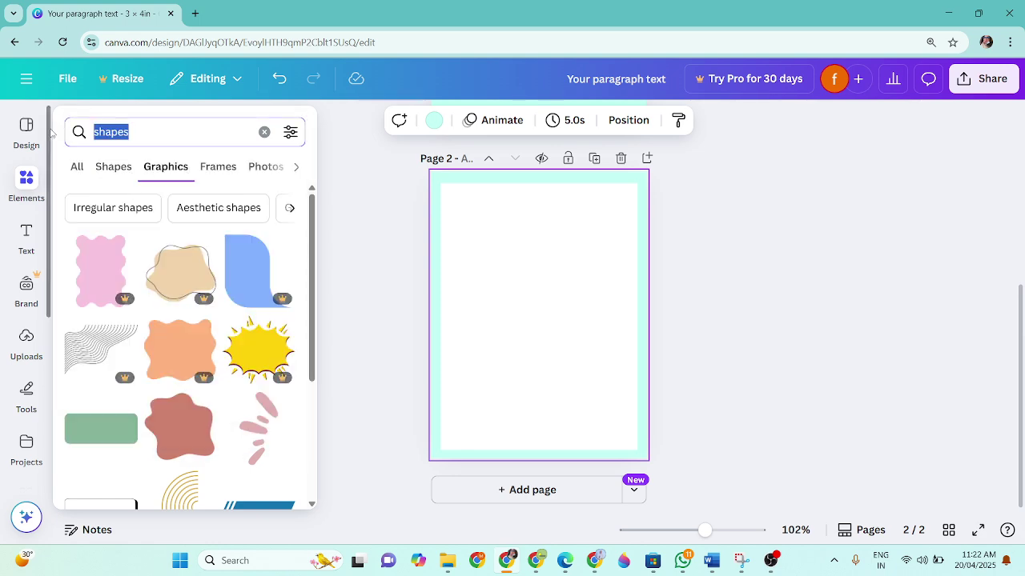
type("a")
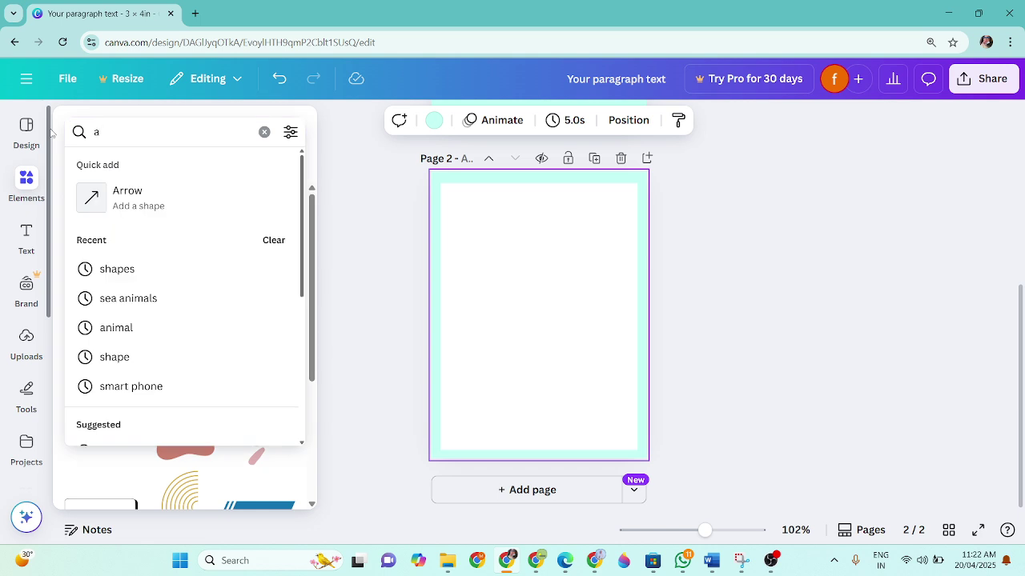
key("BackSpace")
type("se")
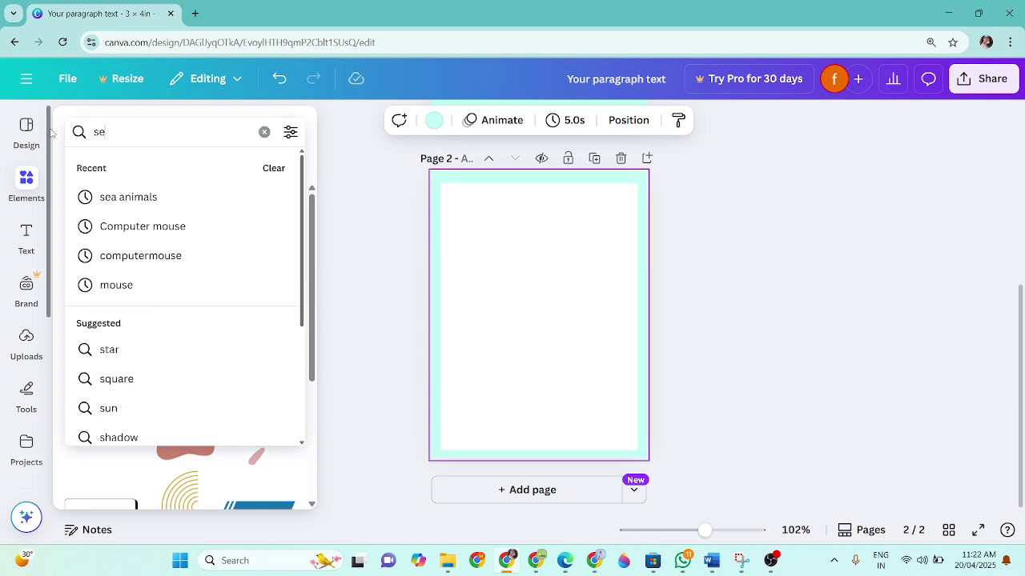
left_click(195, 201)
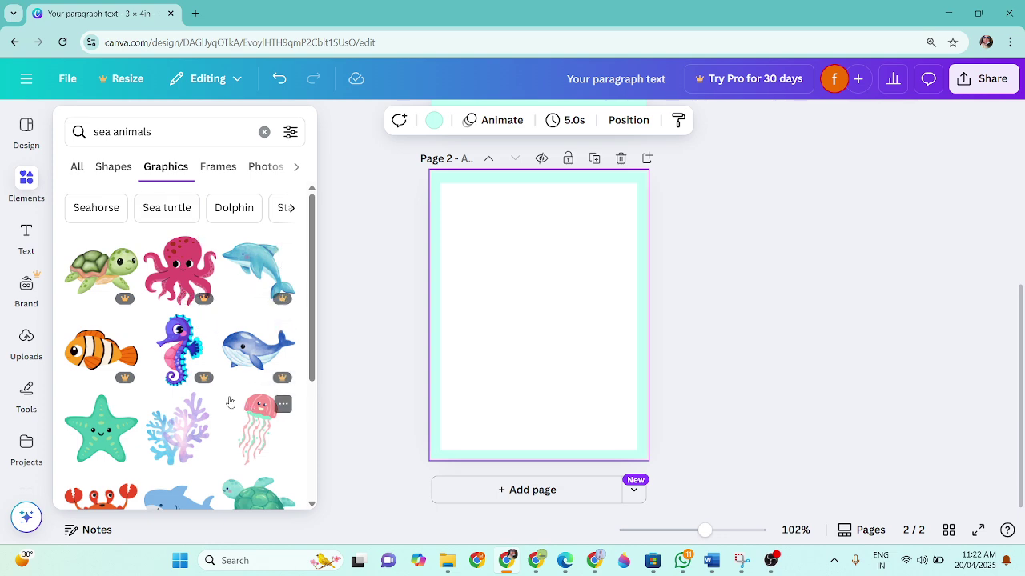
- Add an orange crab graphic, enlarge it and centre it on page 2
scroll(229, 400, "down", 2)
scroll(229, 400, "down", 2)
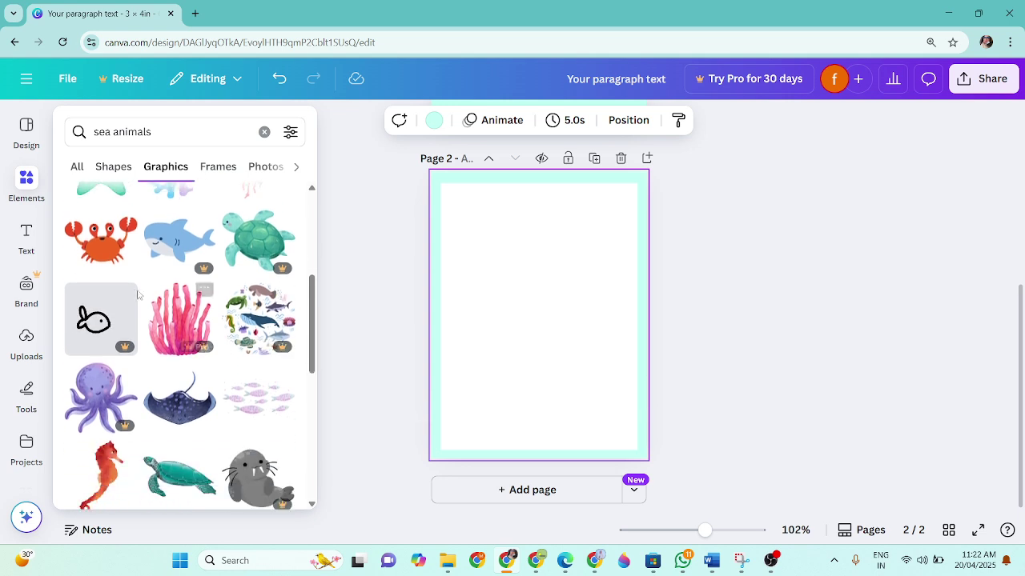
left_click(101, 236)
left_click_drag(539, 287, 514, 221)
left_click_drag(556, 277, 608, 381)
left_click_drag(566, 313, 552, 319)
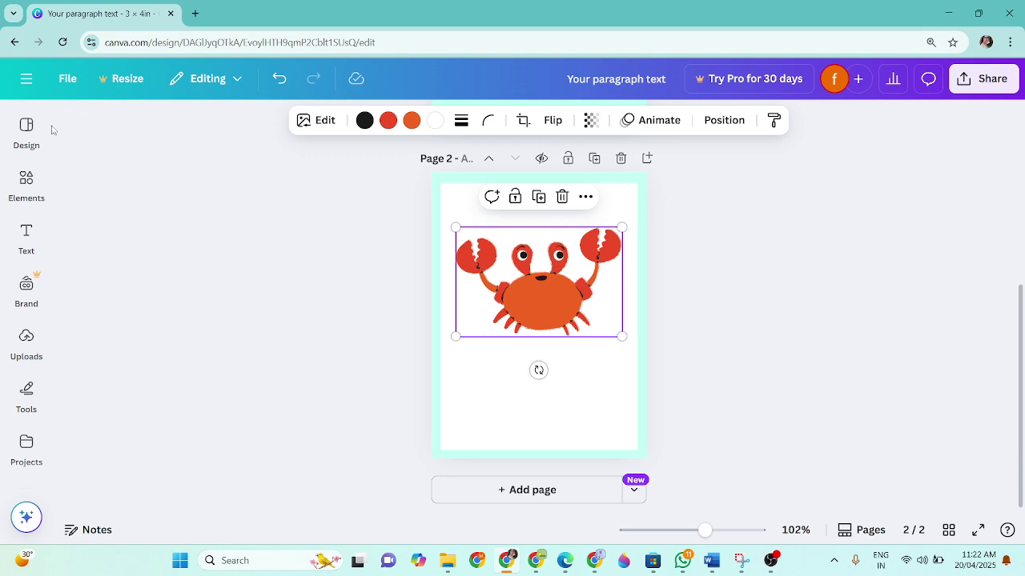
- Replace the orange crab with the red crab from recommendations and enlarge it in the upper half
left_click(27, 183)
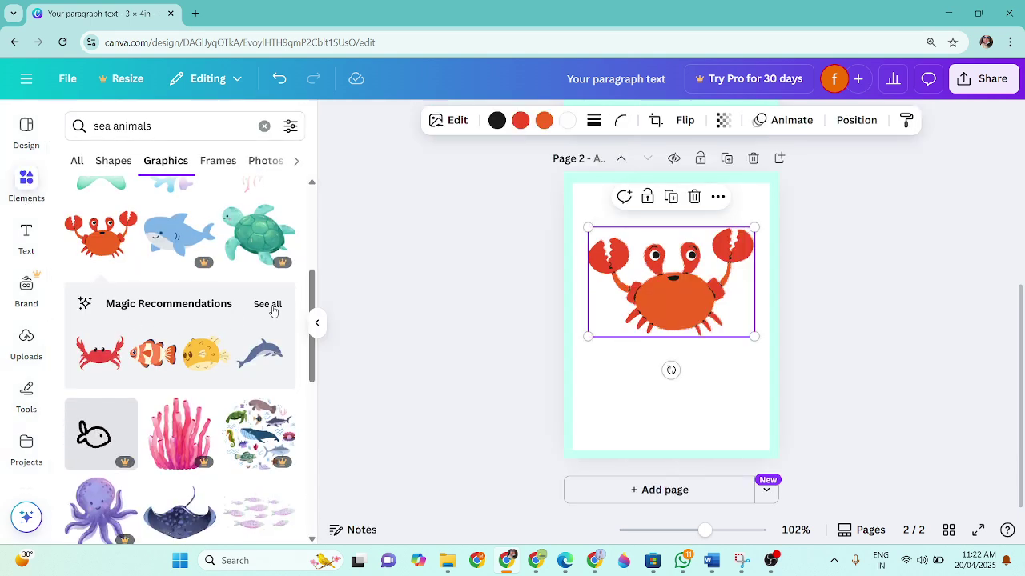
left_click(269, 305)
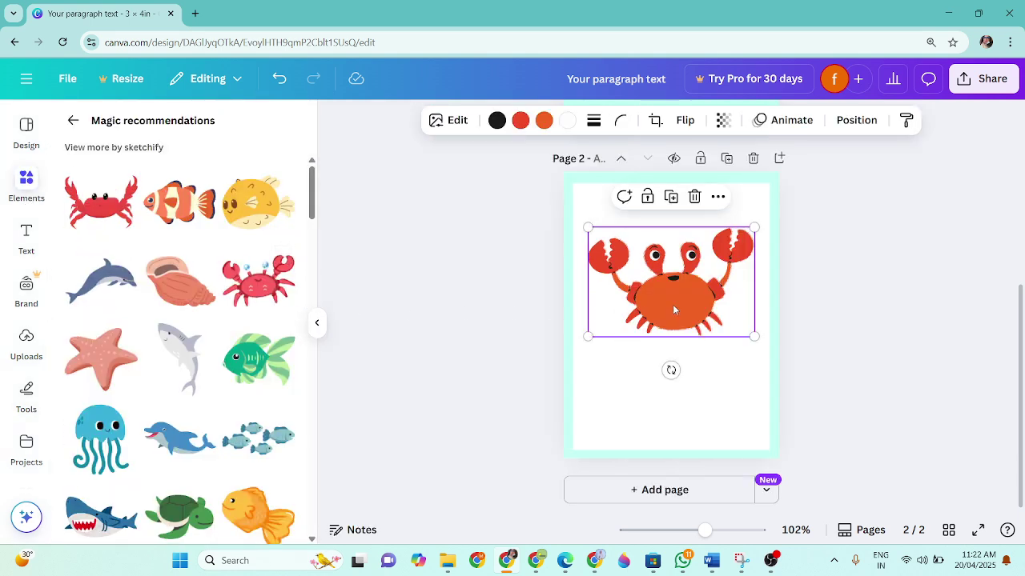
key("Delete")
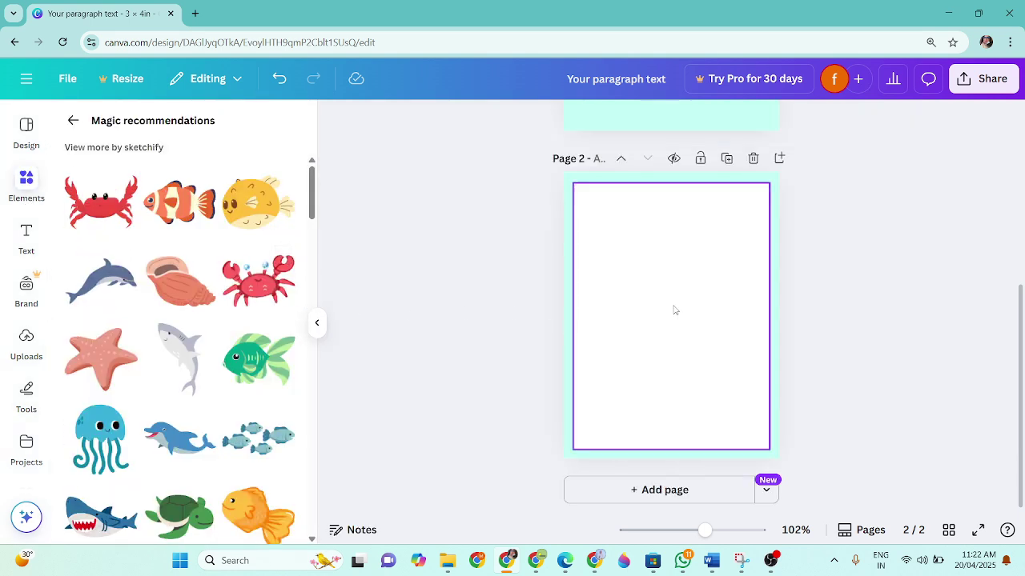
left_click(99, 220)
mouse_move(710, 352)
left_mouse_down()
mouse_move(660, 261)
mouse_move(729, 371)
mouse_move(715, 355)
left_mouse_up()
left_click_drag(690, 293, 690, 310)
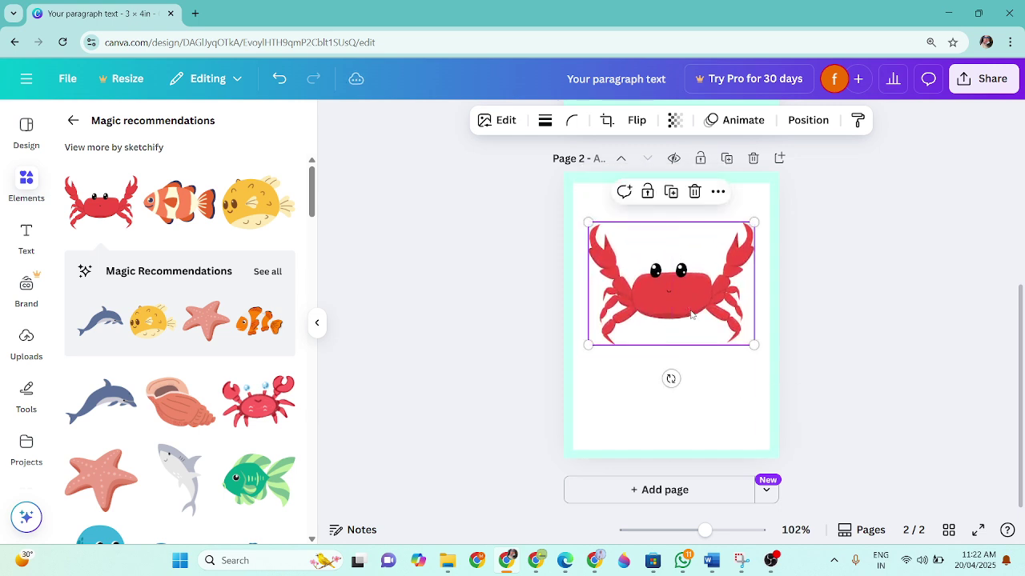
- Set page 2's background to orange #FFAD57 using the custom colour picker
left_click(774, 325)
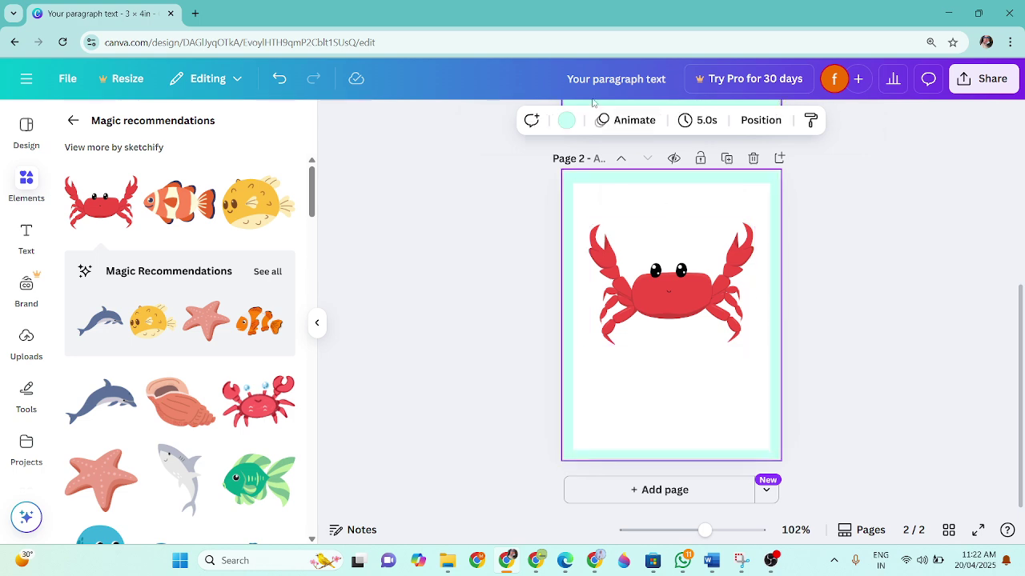
left_click(567, 122)
scroll(99, 362, "down", 5)
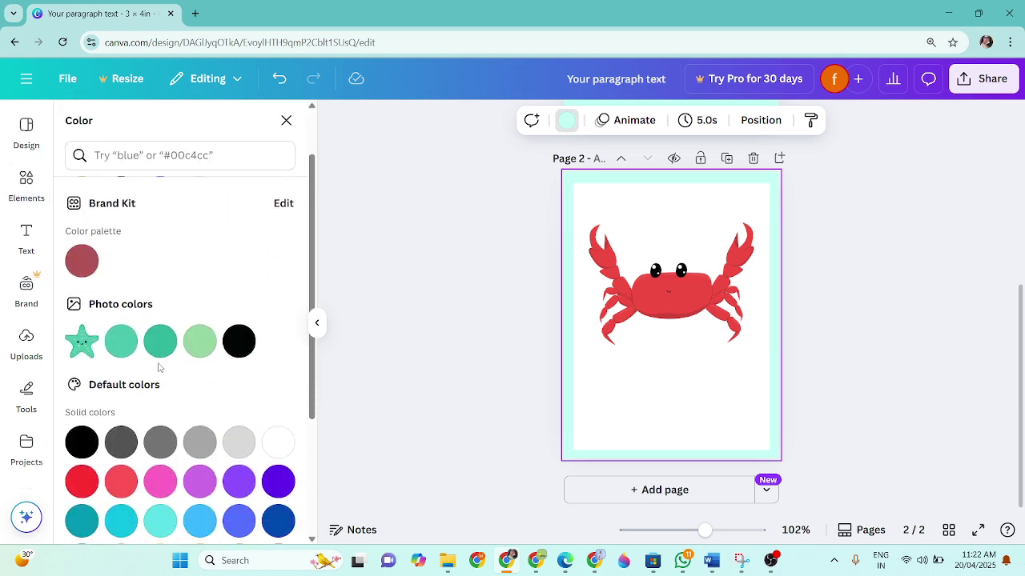
left_click(83, 353)
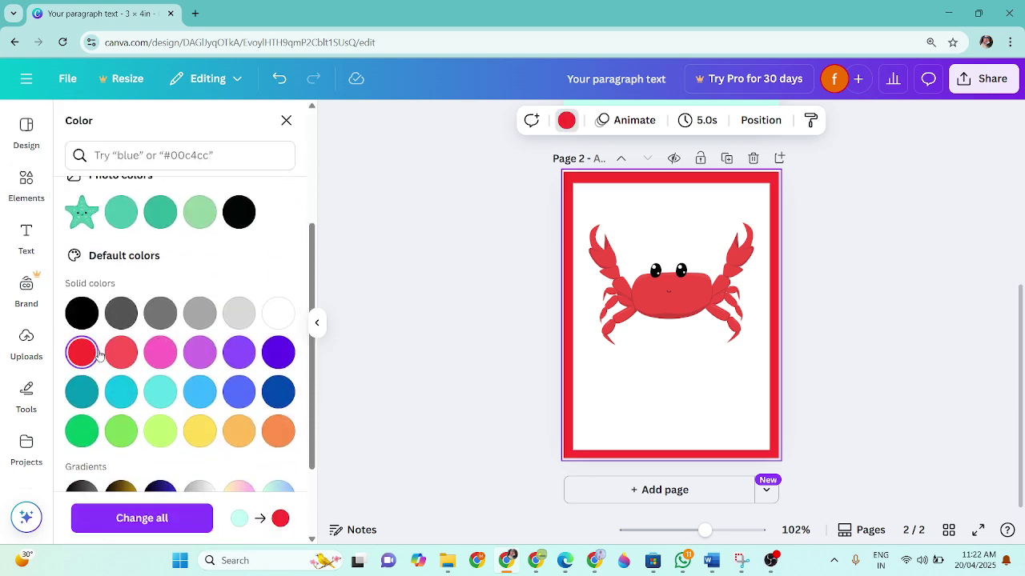
left_click(121, 353)
scroll(121, 357, "up", 5)
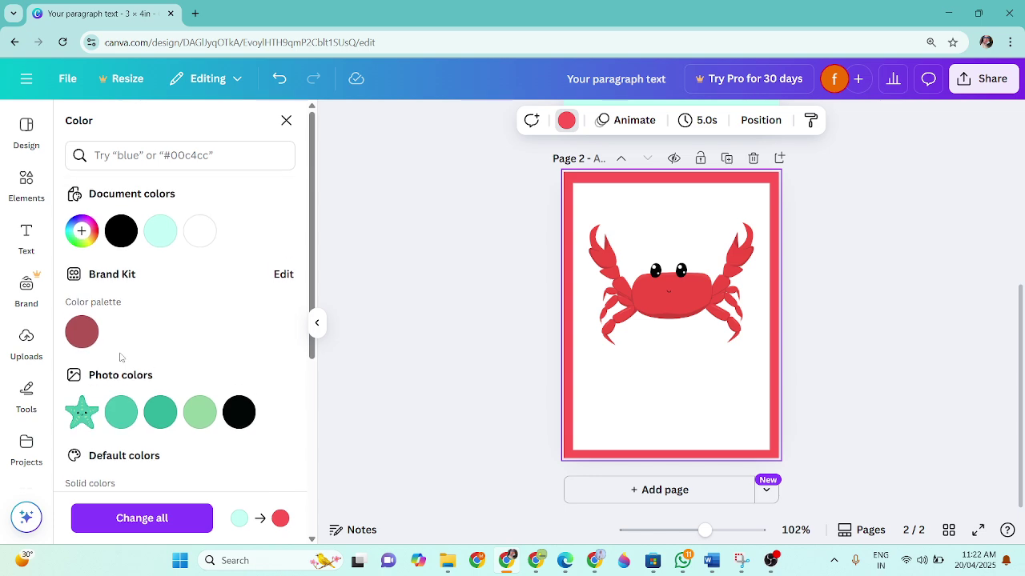
left_click(80, 236)
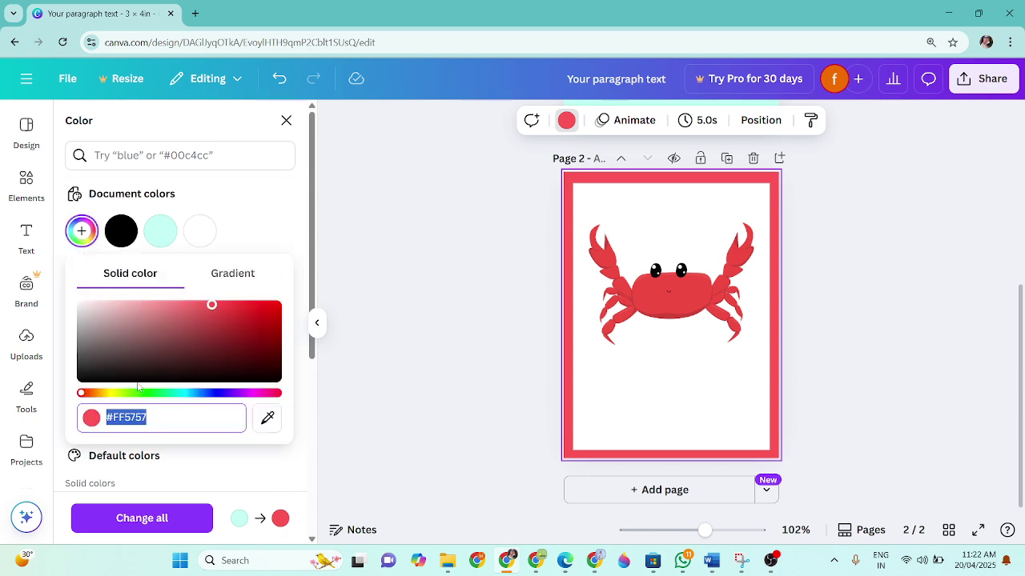
left_click_drag(85, 394, 97, 395)
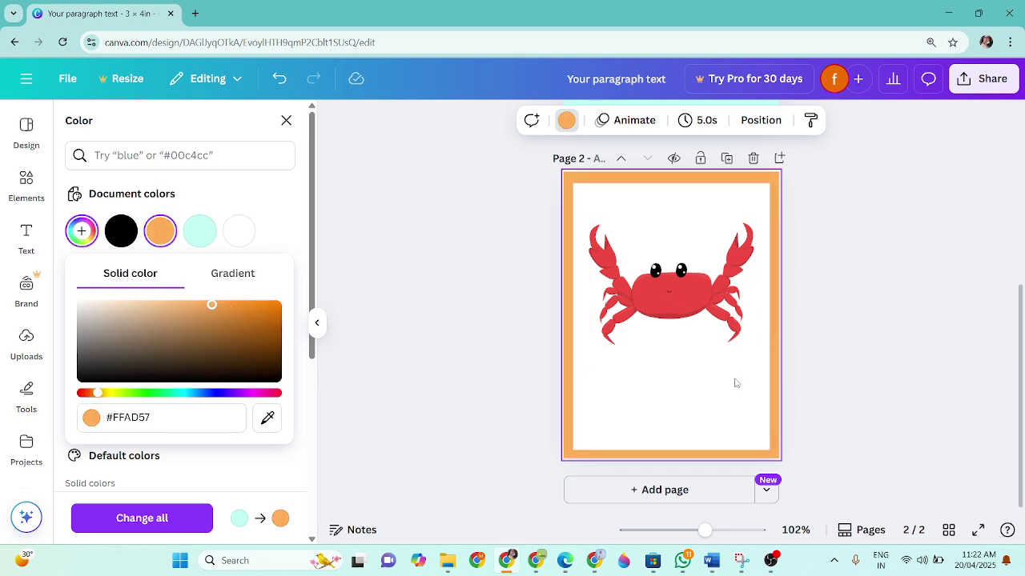
- Enlarge the white panel to about 2.8 × 3.8 in, leaving a thin orange frame
left_click(765, 429)
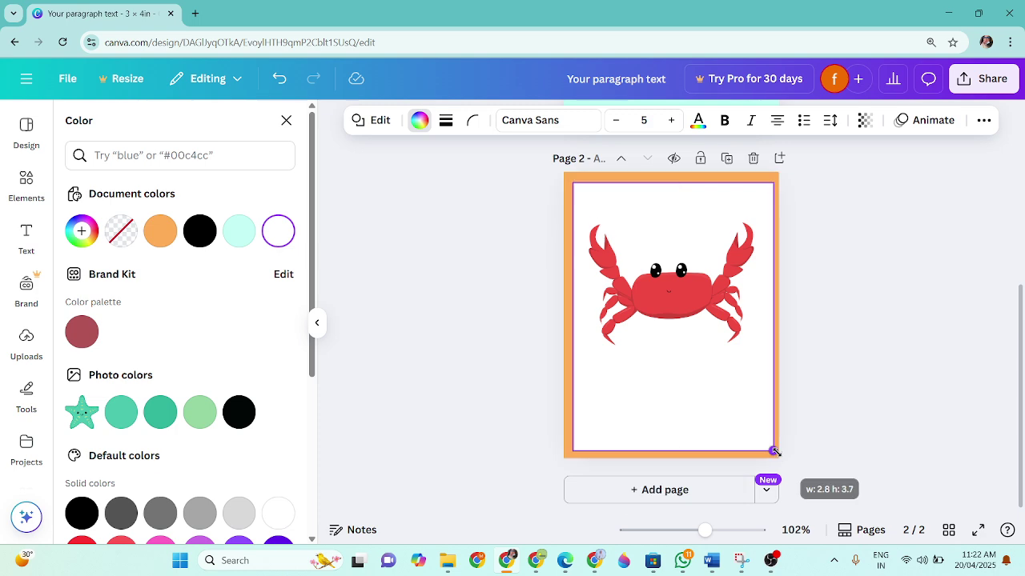
left_click_drag(573, 183, 569, 176)
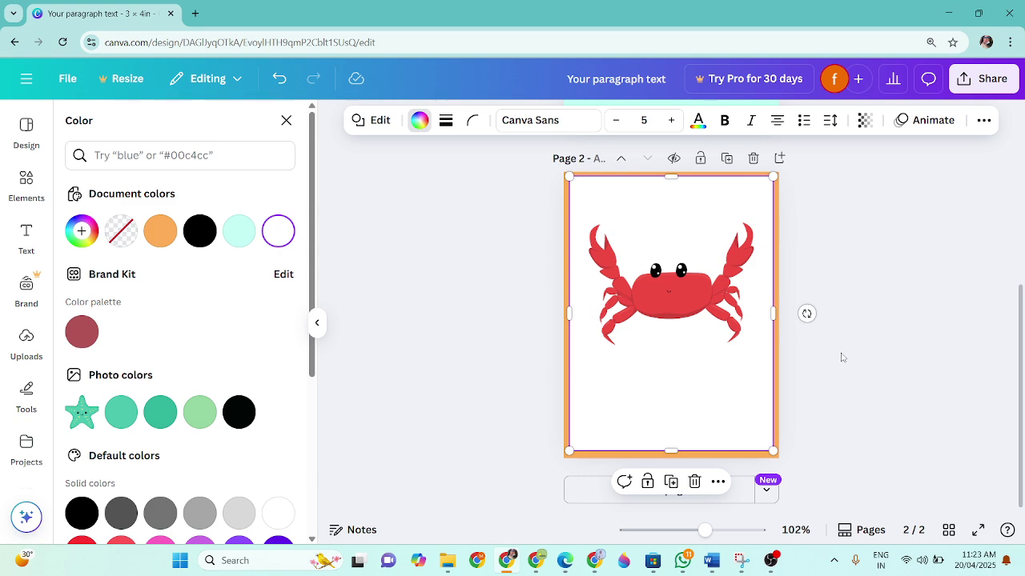
key("Escape")
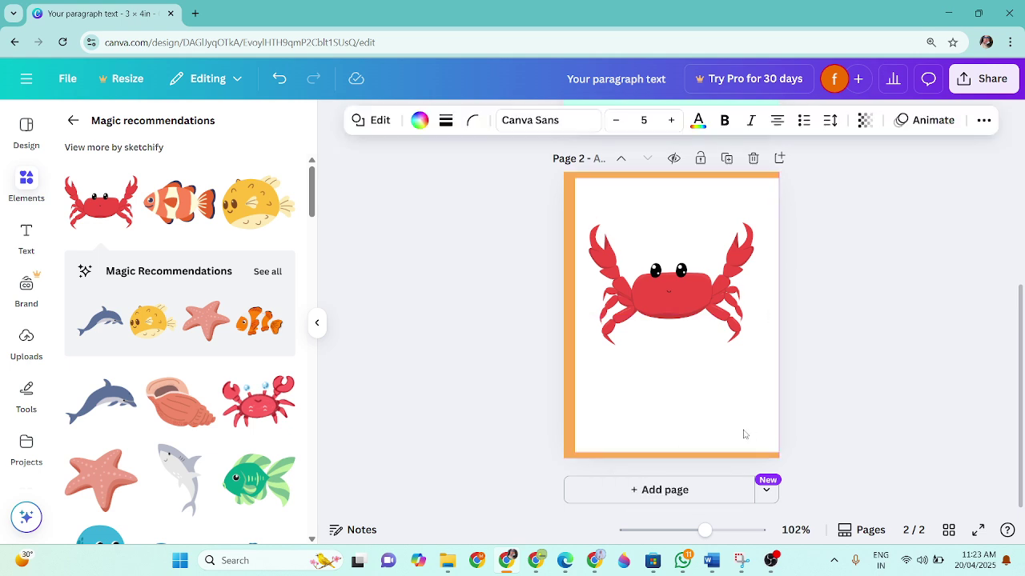
- Copy the Star fish label from page 1 and paste it onto the crab card on page 2
left_click(862, 415)
scroll(889, 423, "up", 2)
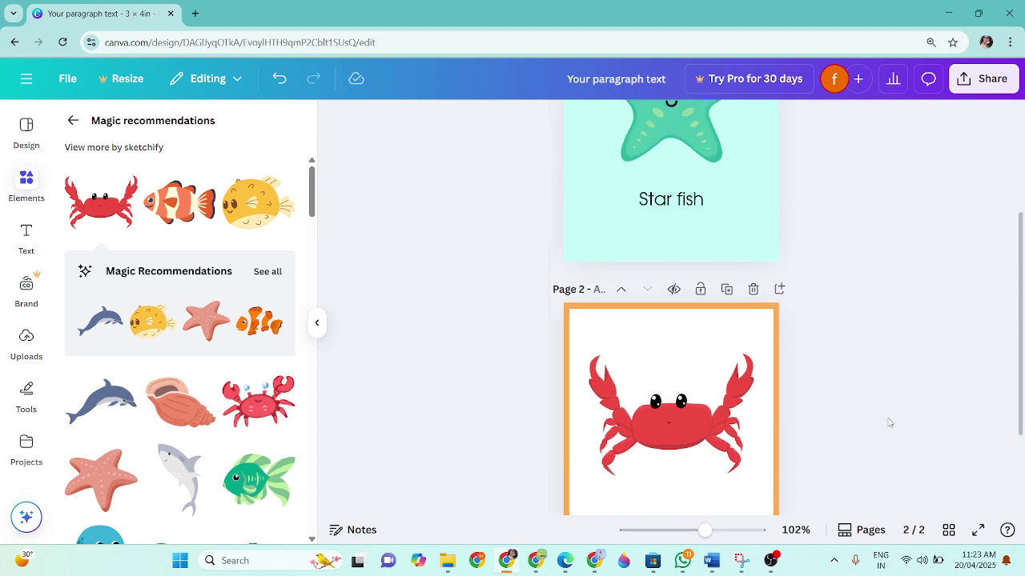
scroll(889, 423, "up", 1)
left_click(693, 267)
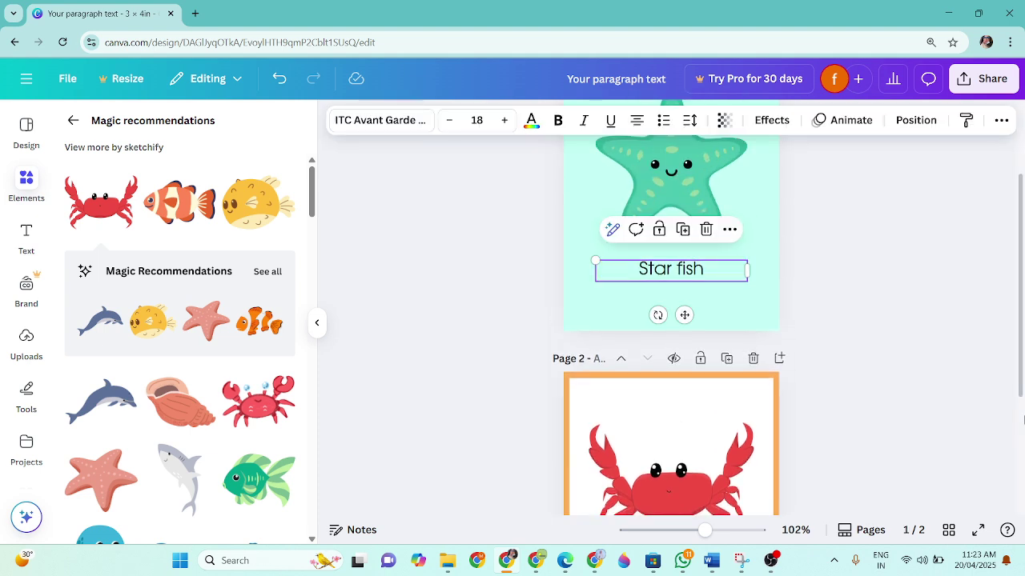
scroll(909, 256, "down", 3)
left_click(701, 414)
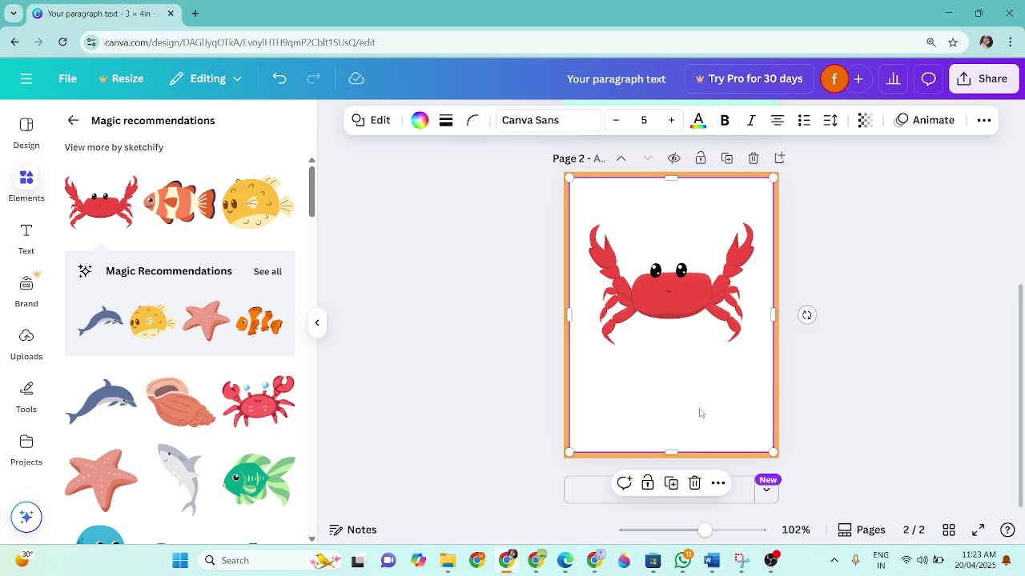
type("Star fish")
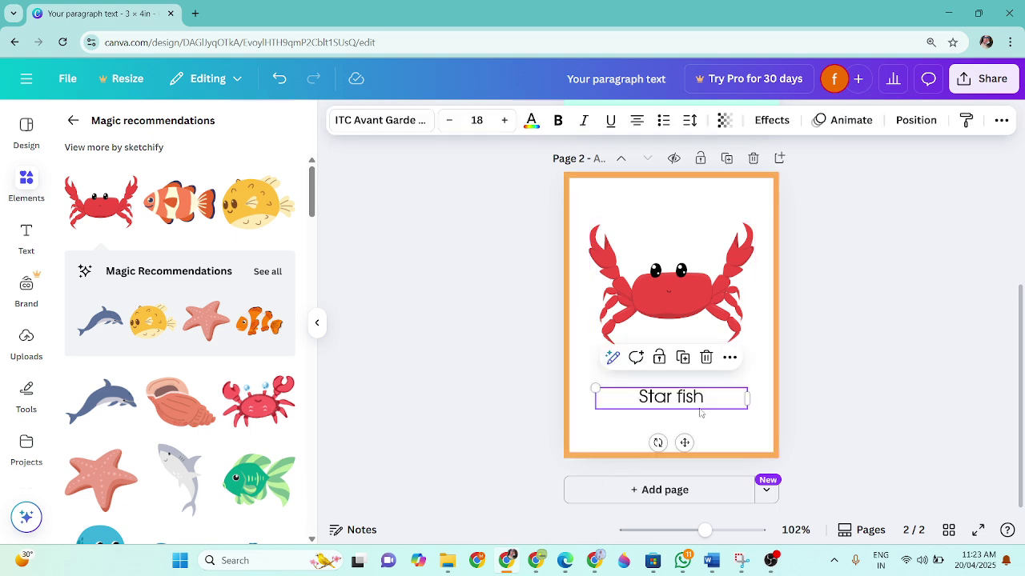
left_click(811, 380)
- Enlarge the crab picture and nudge it slightly down above the label
left_click(743, 335)
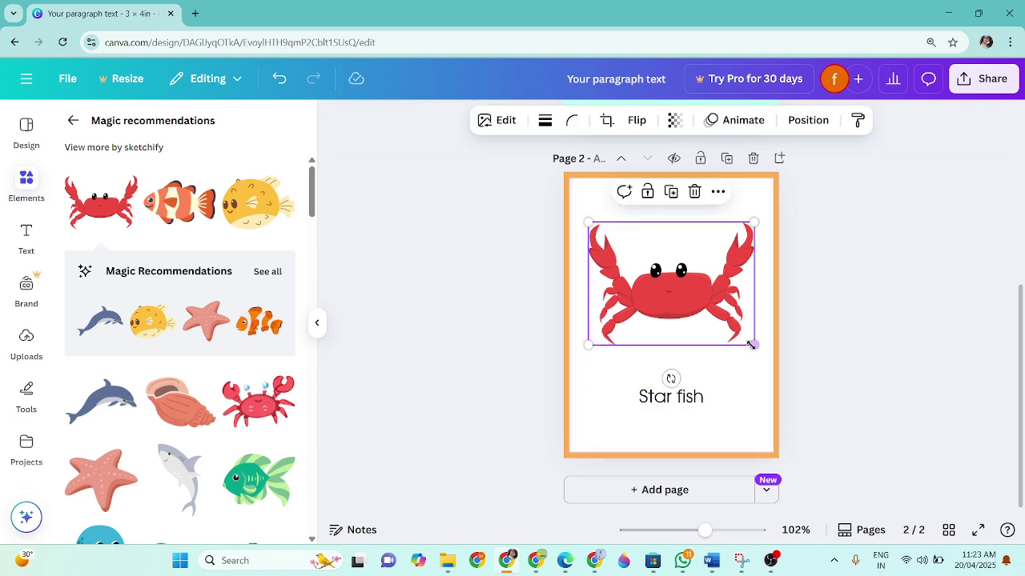
left_click_drag(756, 348, 760, 354)
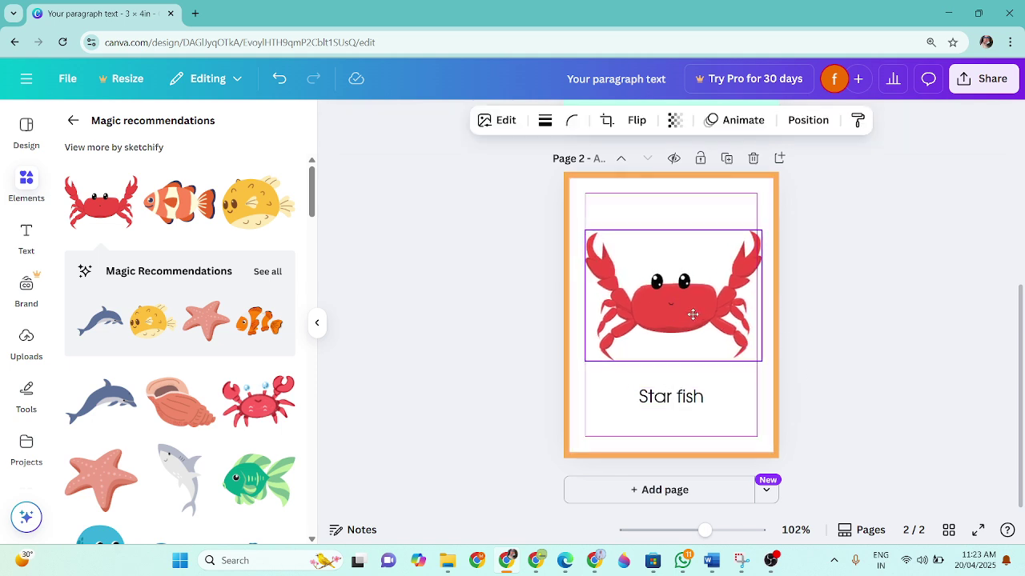
left_click_drag(690, 310, 695, 319)
left_click(878, 324)
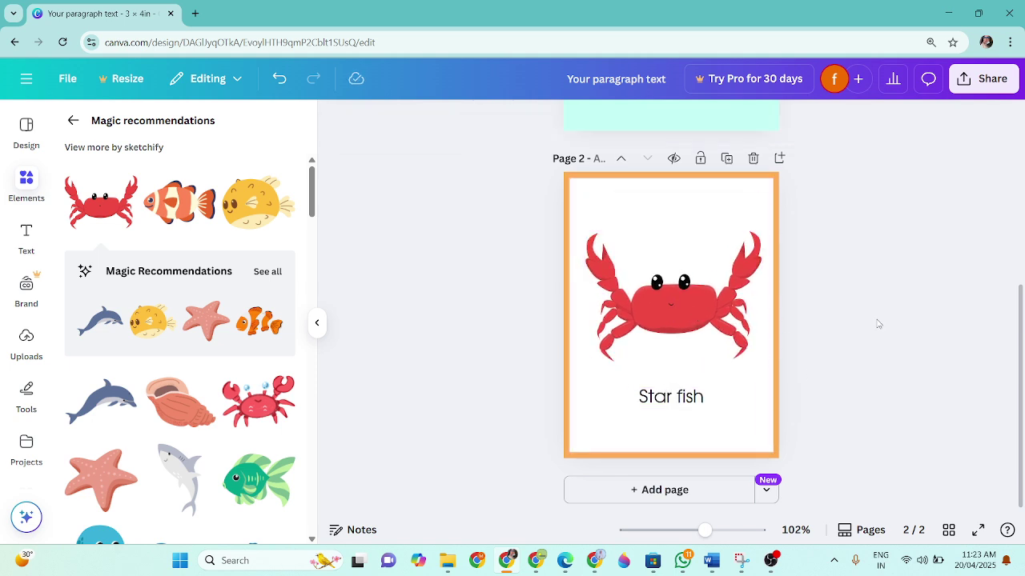
- Duplicate the crab card as a new page and delete its crab
left_click(727, 157)
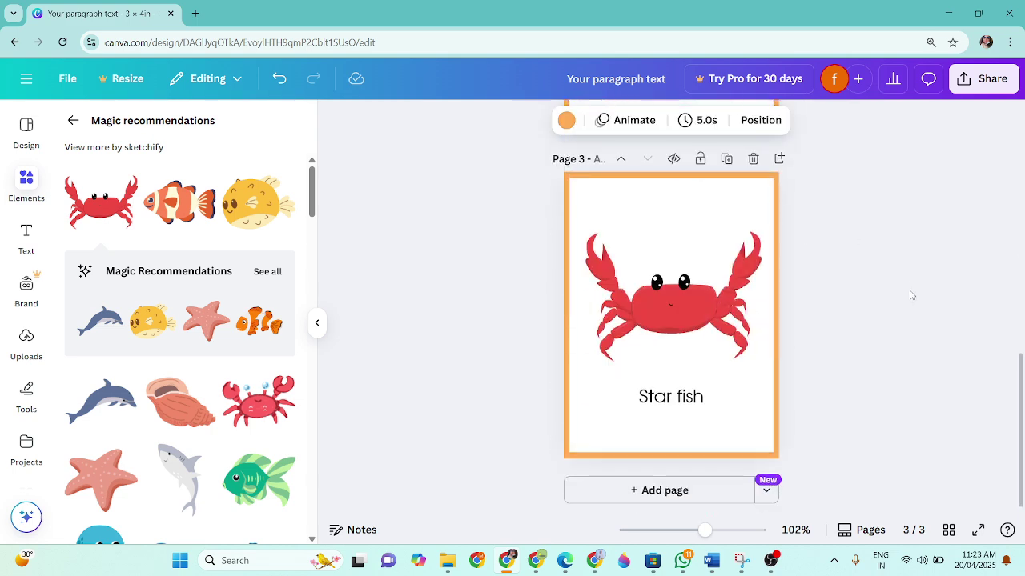
left_click(719, 307)
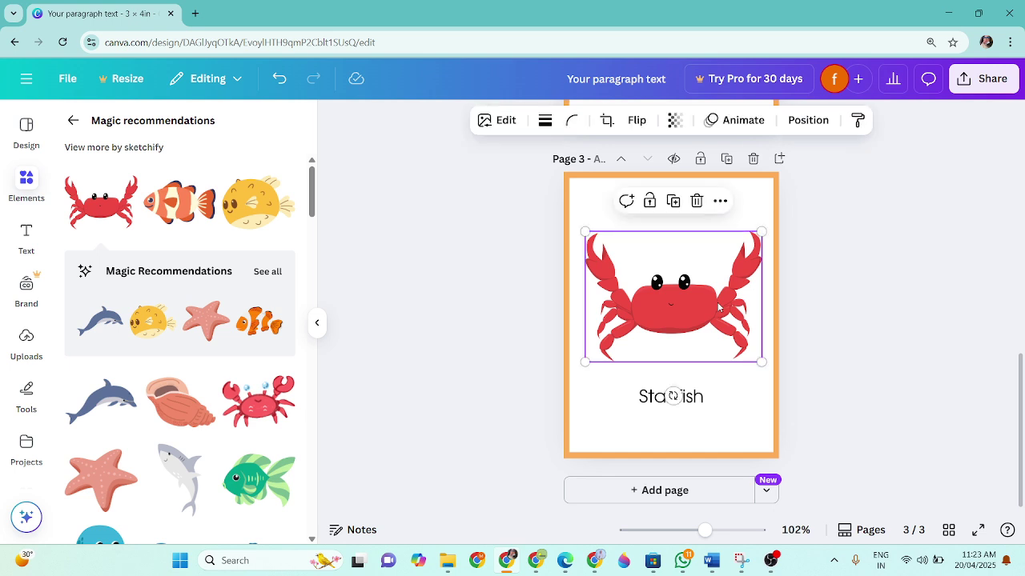
key("Delete")
- Add the green turtle sticker and enlarge it above the Star fish label
scroll(217, 354, "down", 1)
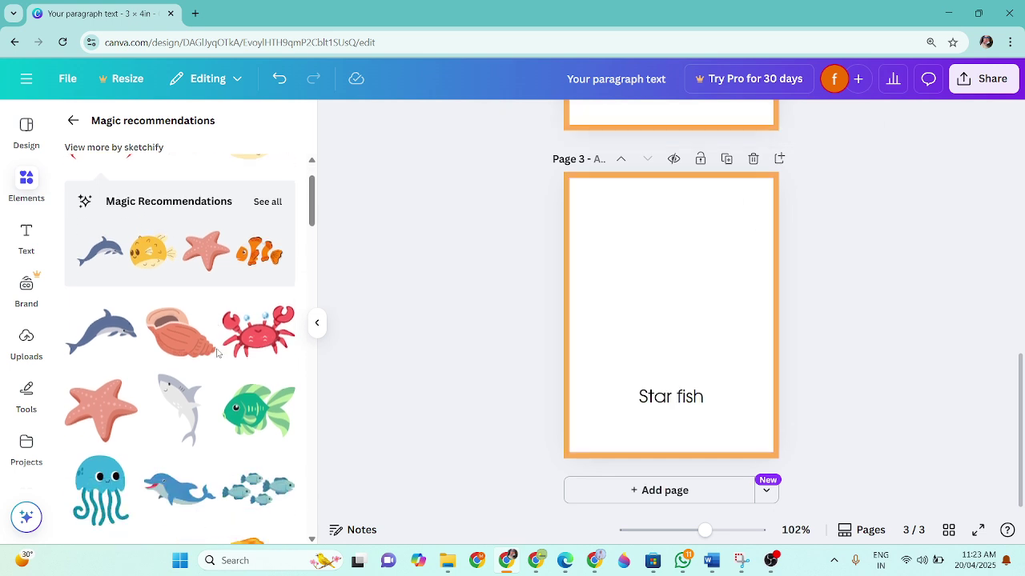
scroll(218, 354, "down", 3)
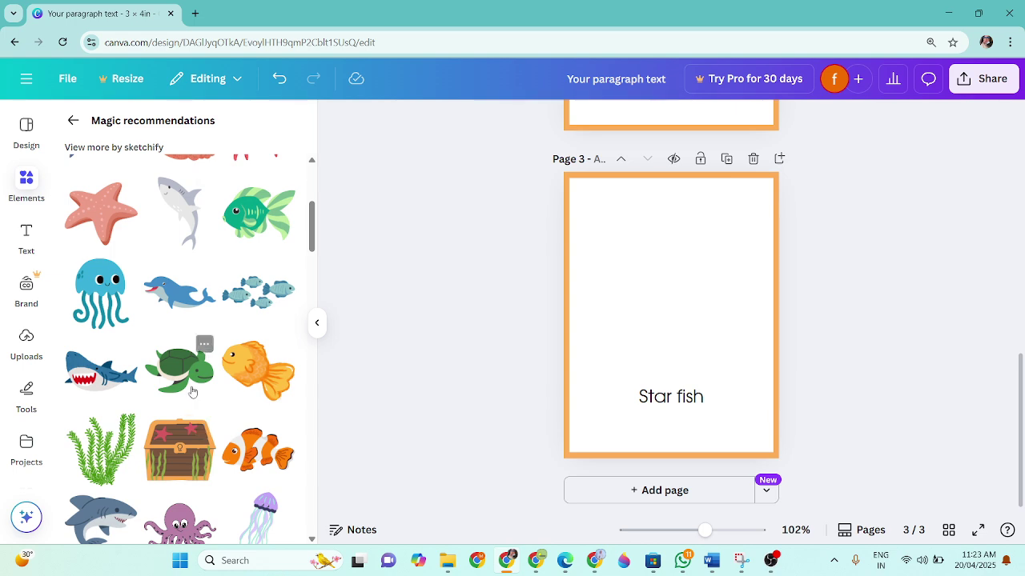
scroll(198, 346, "down", 4)
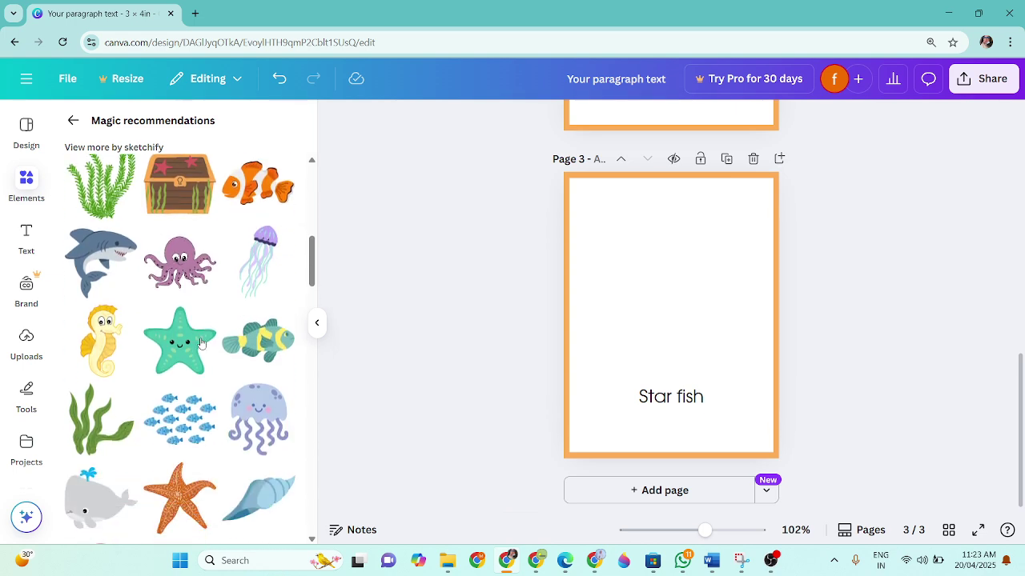
scroll(270, 493, "down", 2)
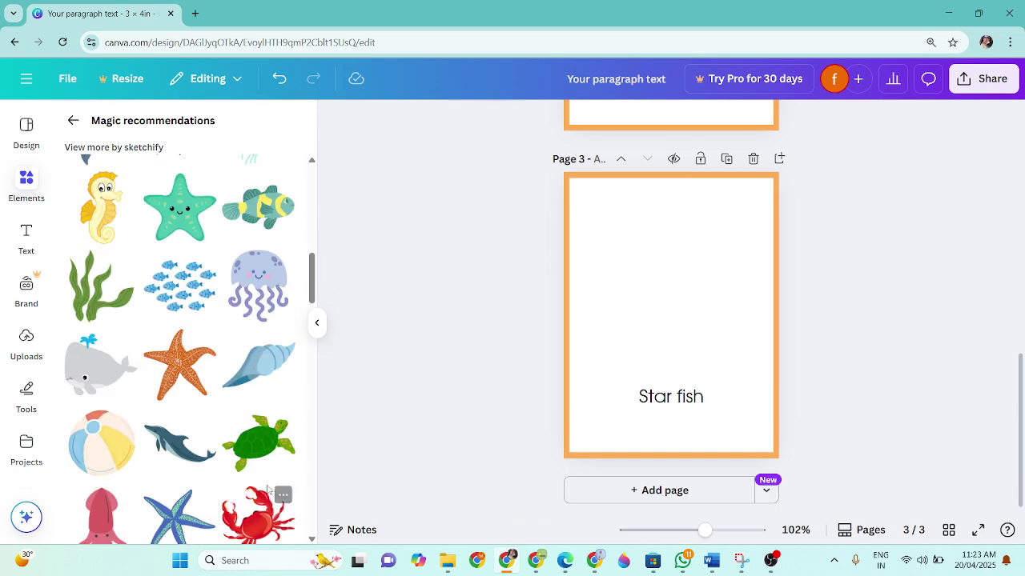
scroll(269, 491, "down", 3)
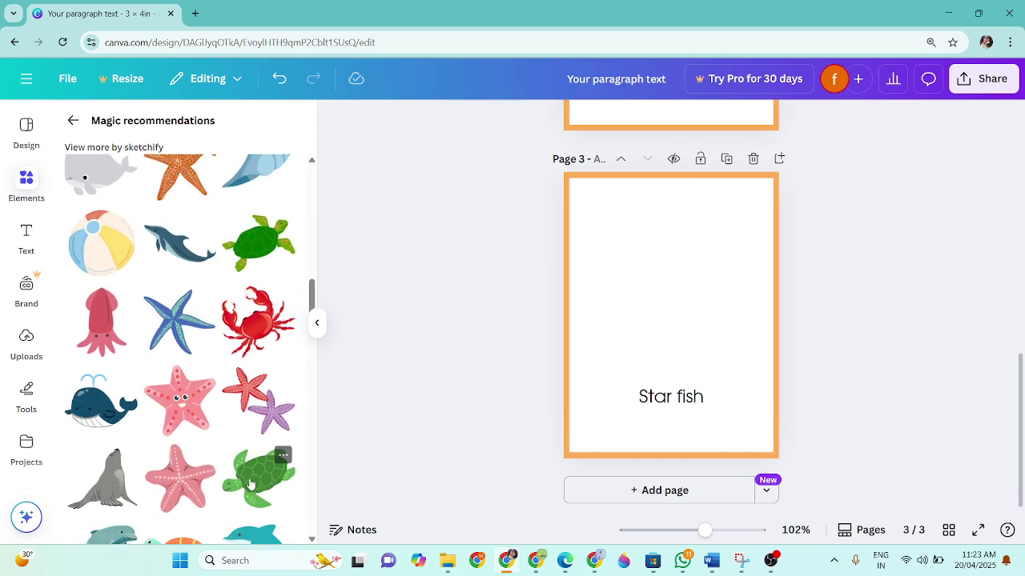
scroll(250, 484, "up", 4)
scroll(261, 482, "down", 4)
left_click(259, 478)
left_click_drag(686, 340, 718, 423)
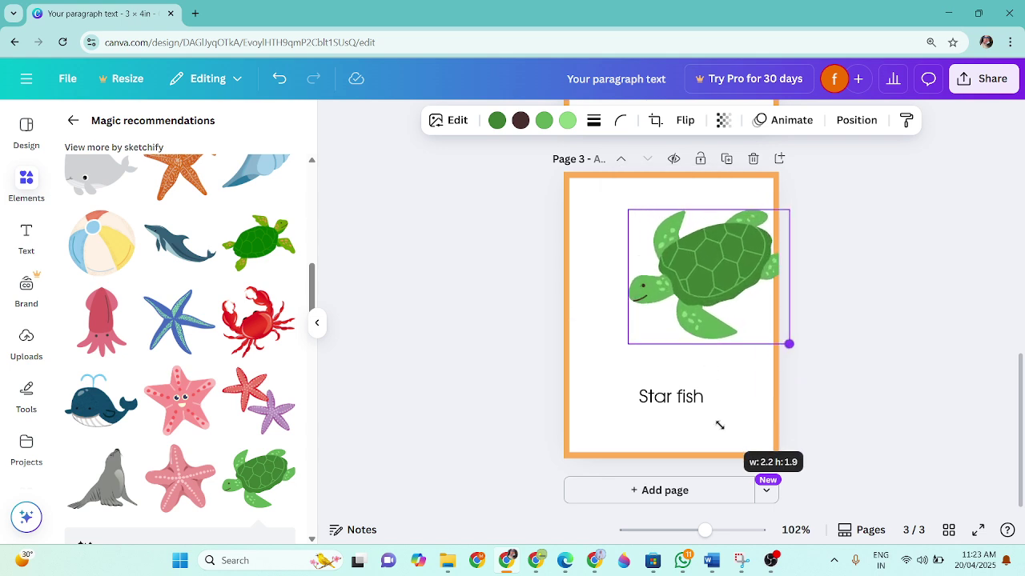
left_click_drag(707, 303, 663, 315)
left_click(748, 426)
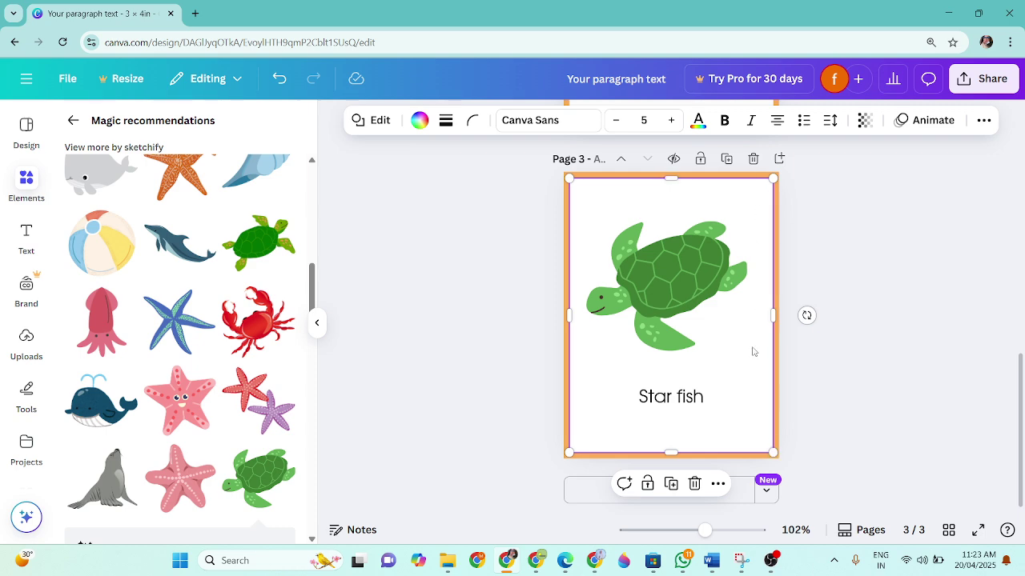
- Move the white panel down and widen it, then lower the Star fish label
left_click_drag(752, 351, 745, 528)
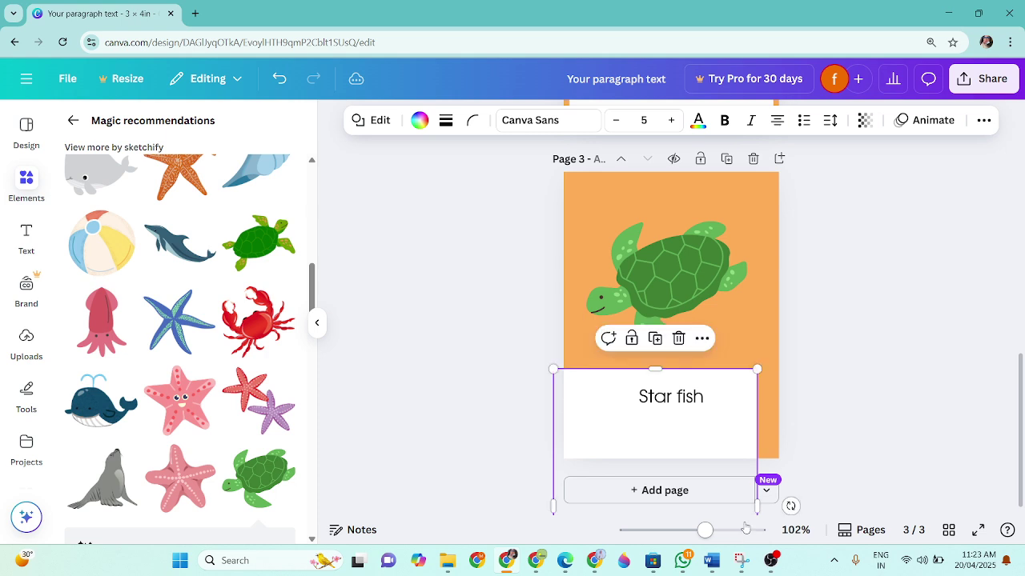
left_click_drag(761, 424, 838, 432)
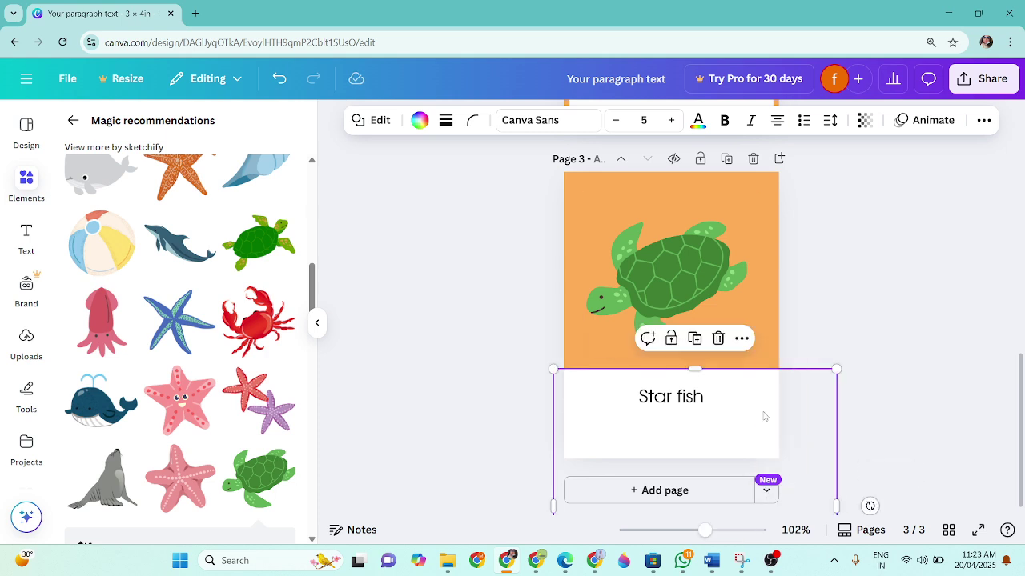
left_click_drag(714, 400, 706, 421)
- Raise the Star fish label's font size to 26
double_click(705, 422)
left_click(712, 425)
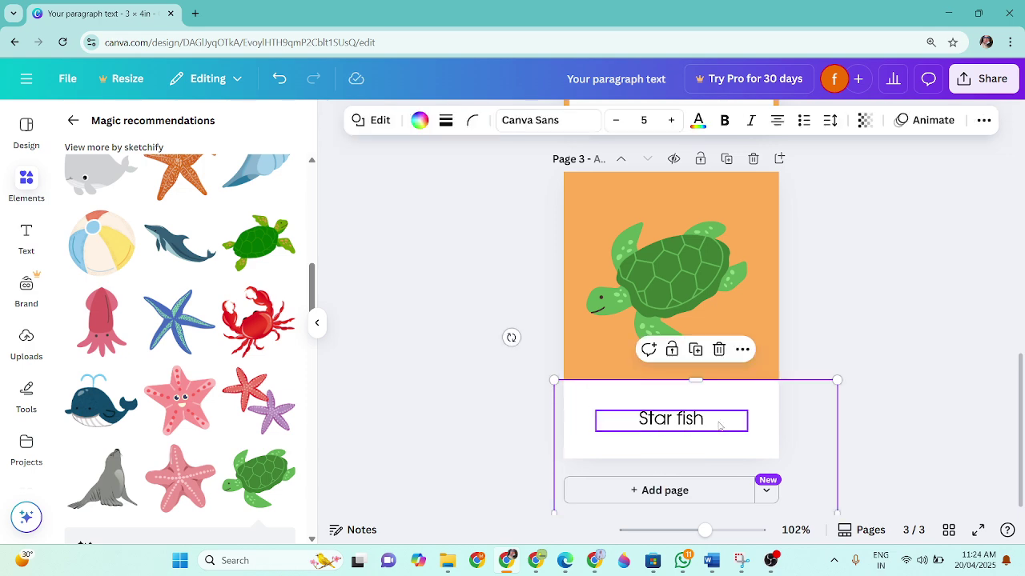
left_click(719, 426)
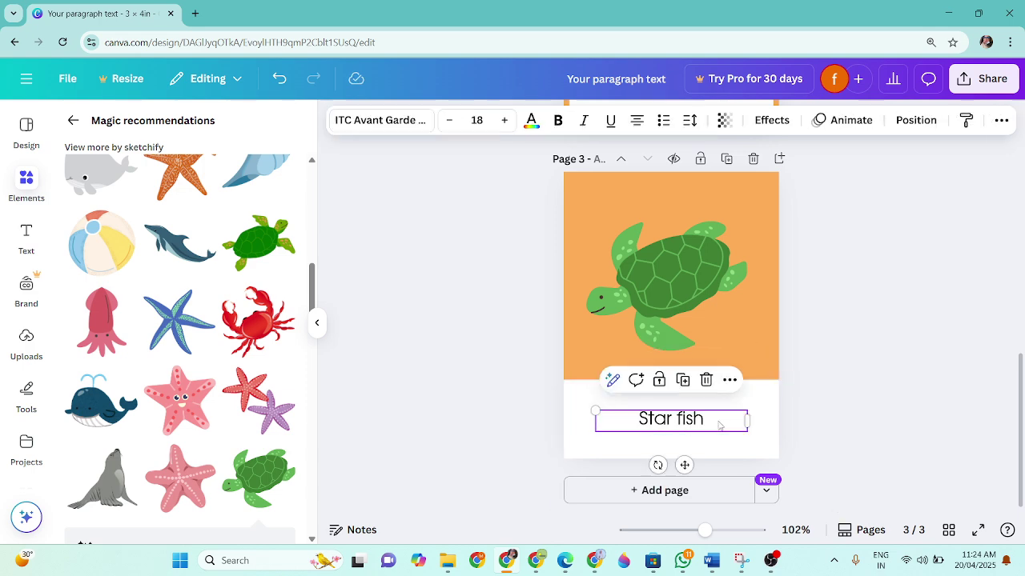
left_click(505, 120)
left_click(504, 120)
left_click(505, 120)
left_click(505, 120)
left_click(506, 120)
left_click(506, 120)
left_click(506, 120)
left_click(506, 121)
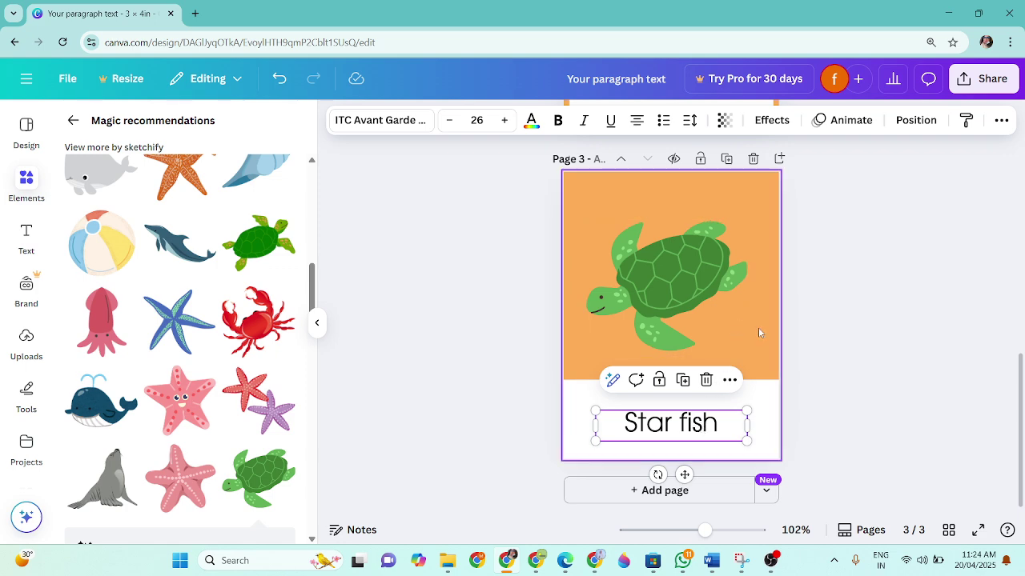
left_click(763, 189)
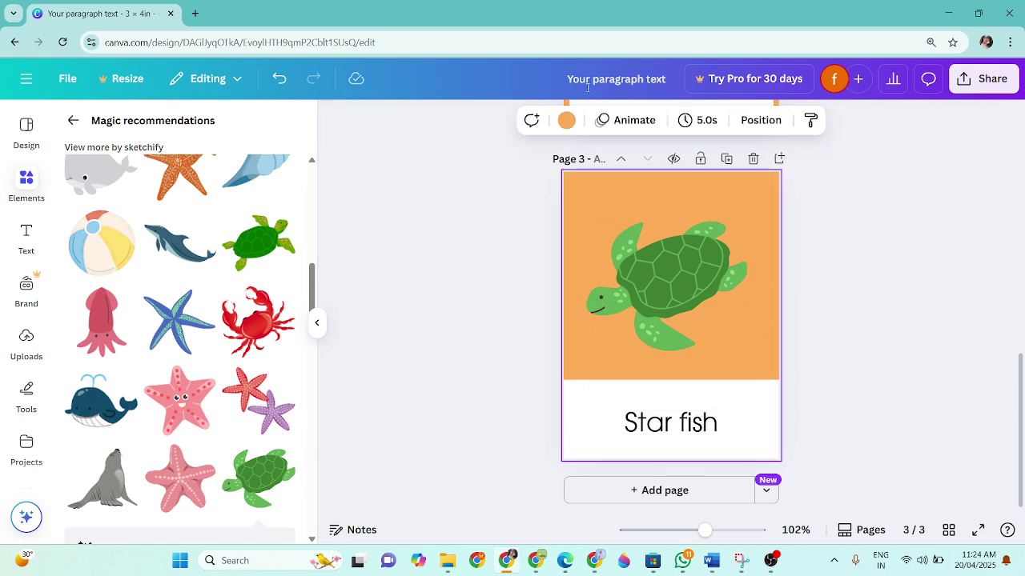
left_click(566, 121)
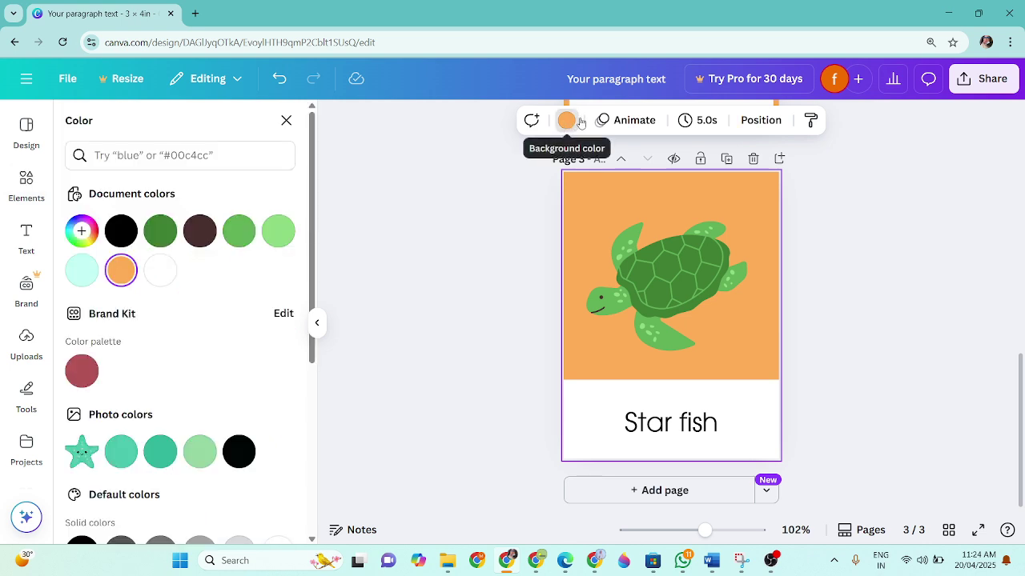
- Set page 3's background to a custom pale green, #D2FFCA
left_click(277, 232)
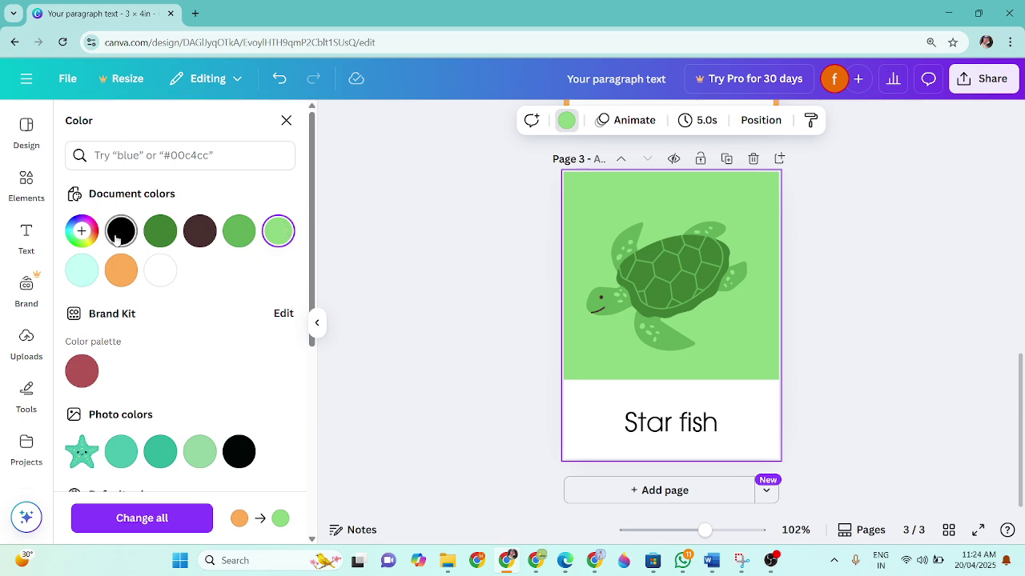
left_click(81, 231)
left_click(153, 307)
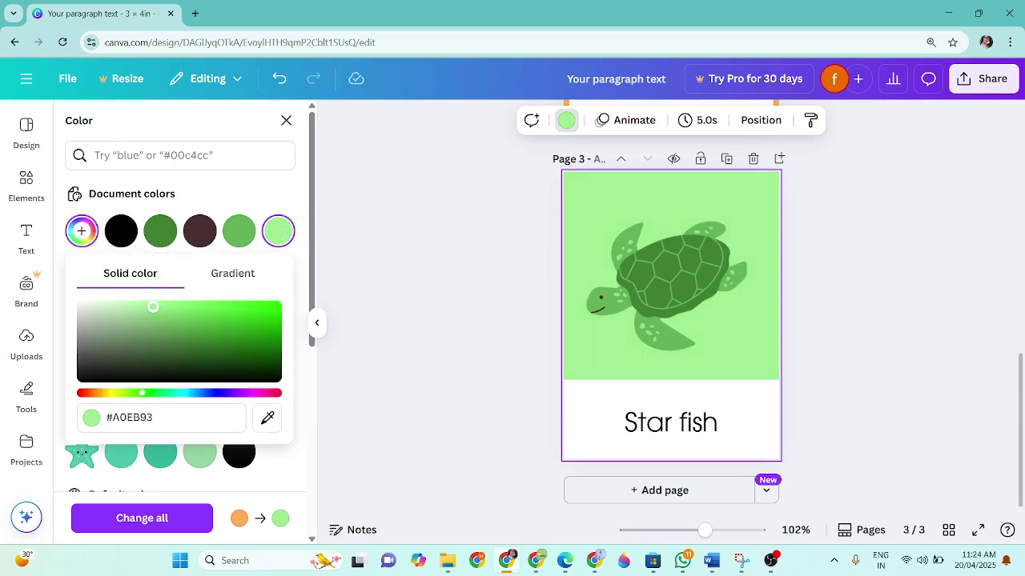
left_click_drag(153, 306, 133, 304)
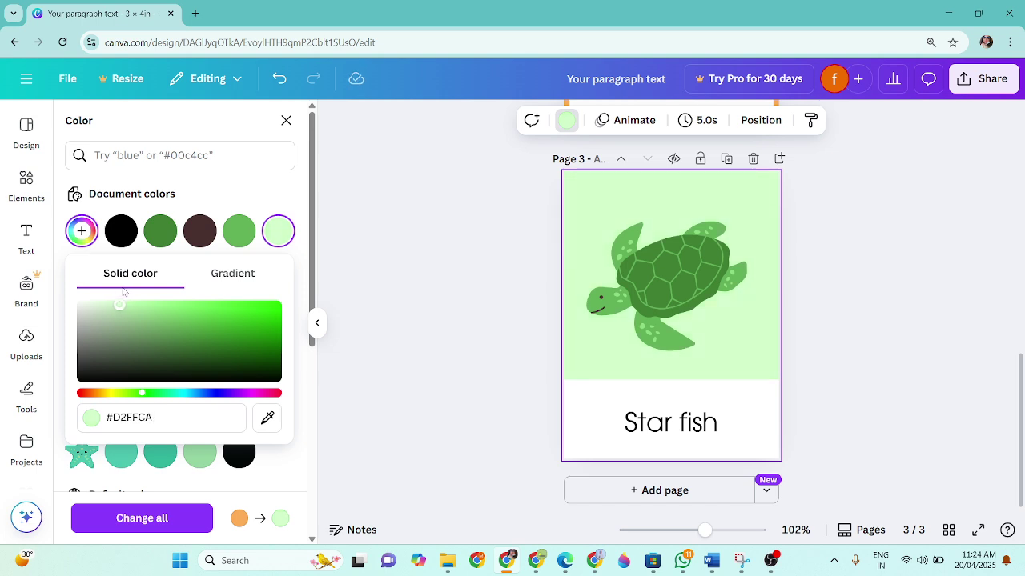
- Browse graphics similar to the sea animals in the side panel
left_click(698, 422)
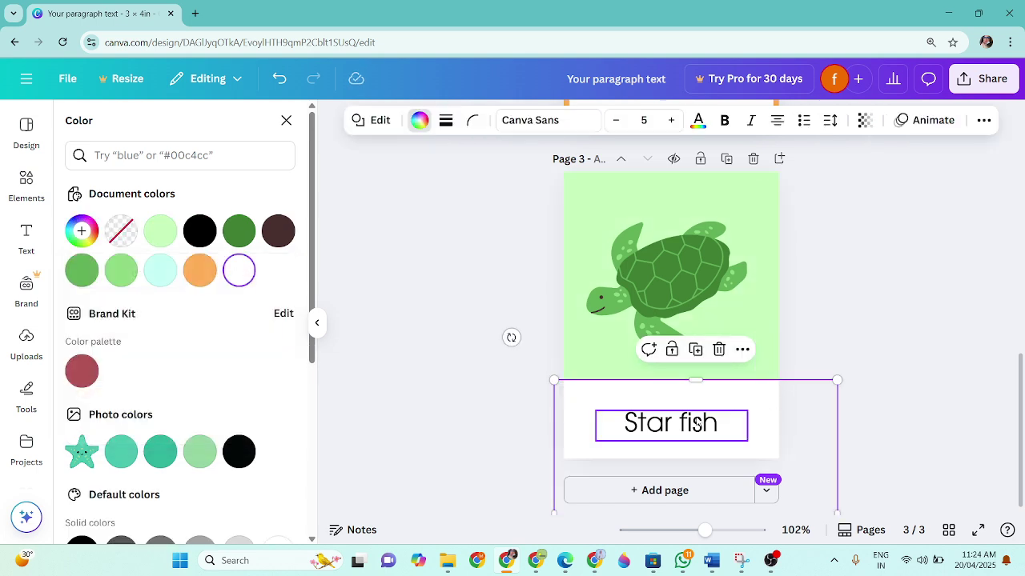
left_click(838, 388)
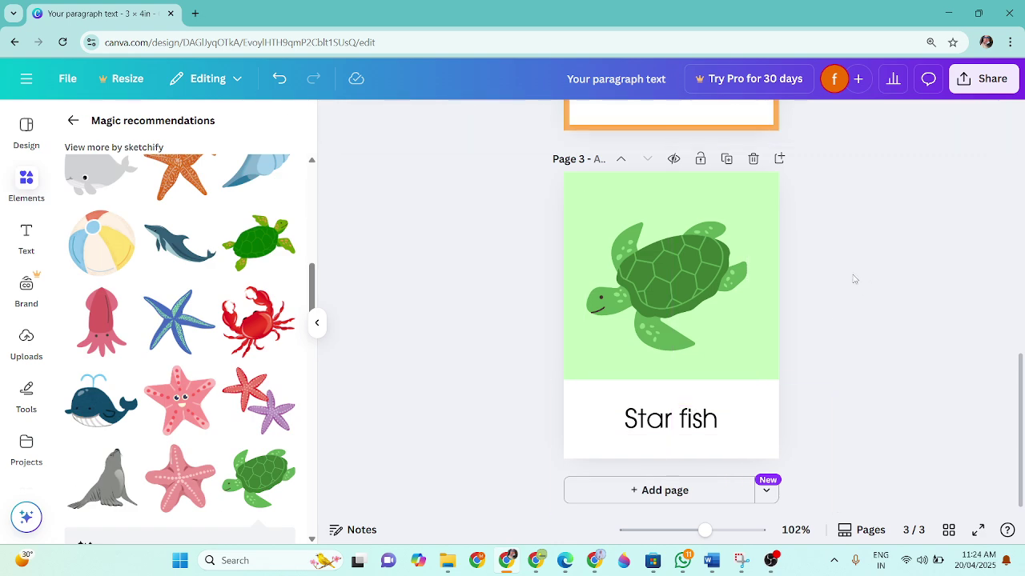
scroll(832, 320, "up", 4)
scroll(821, 343, "up", 4)
scroll(822, 343, "down", 7)
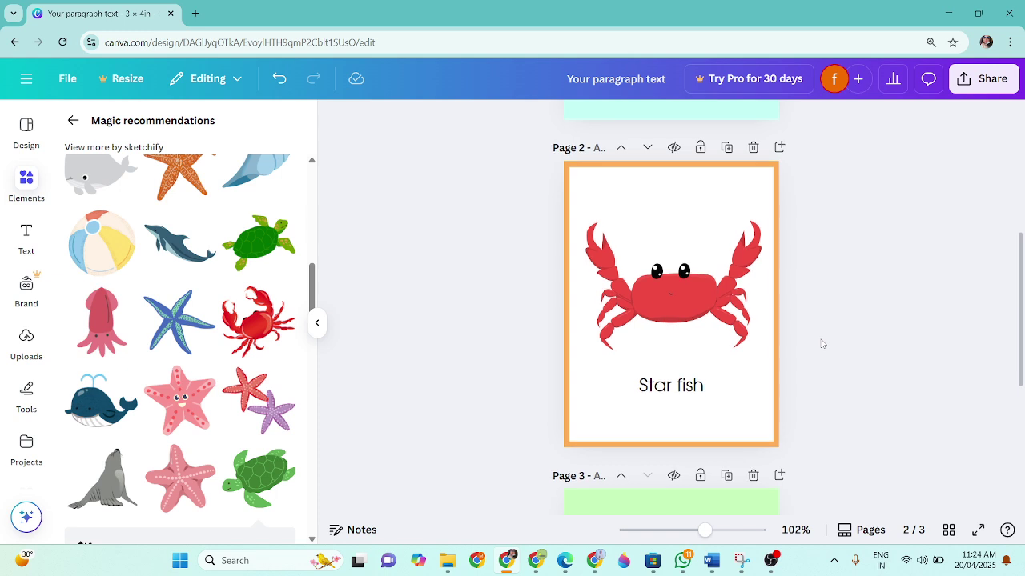
- Duplicate the turtle card and move the white block, shrunk, to the top
left_click(728, 160)
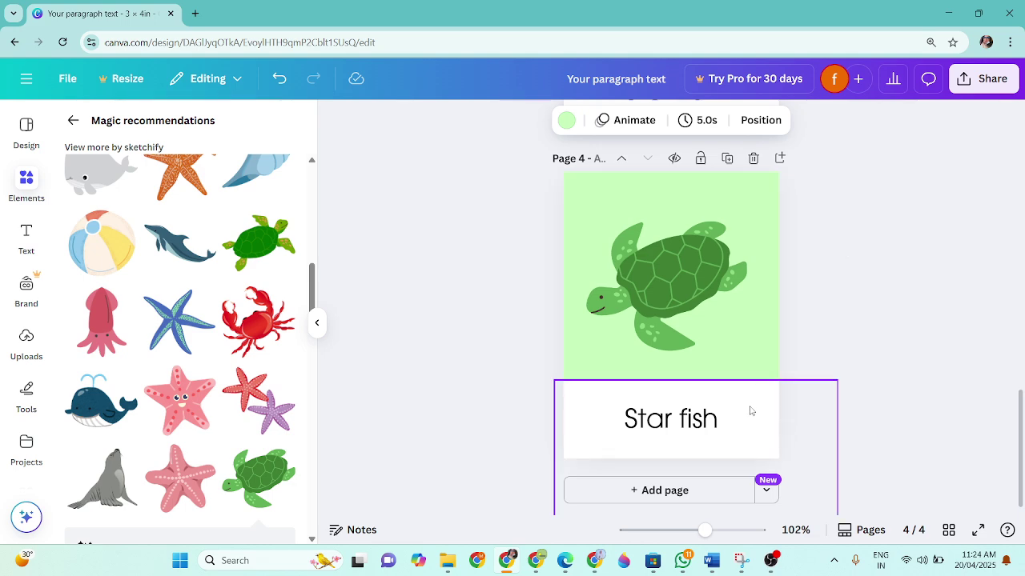
left_click_drag(751, 410, 734, 189)
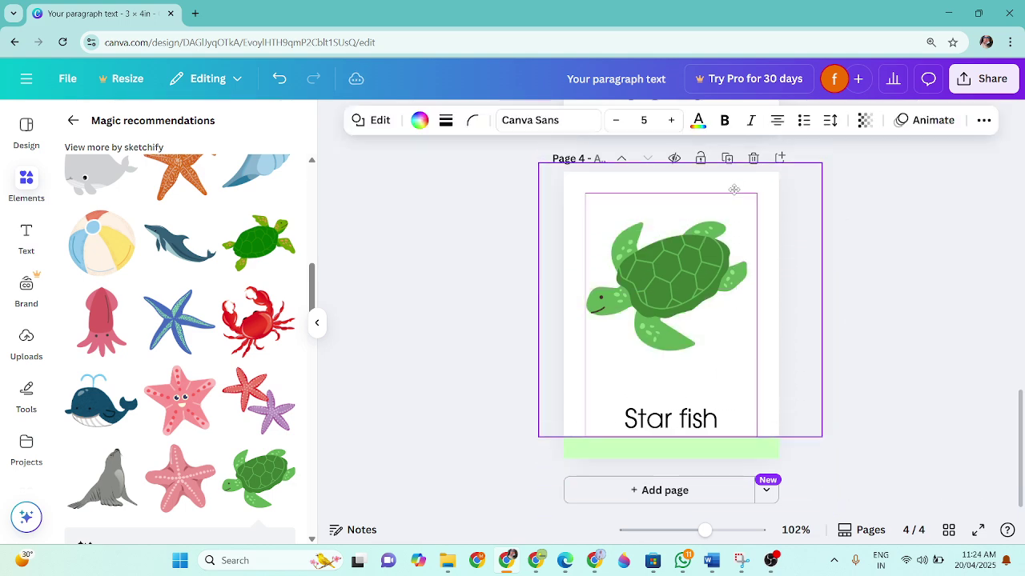
left_click_drag(821, 437, 826, 389)
- Delete the turtle picture from page 4
left_click(707, 420)
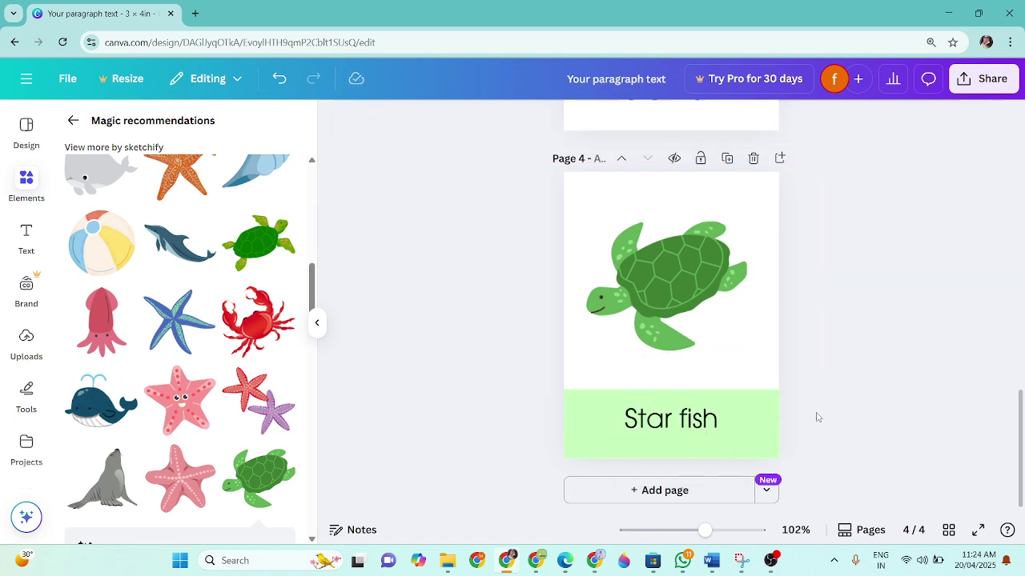
left_click(696, 425)
left_click(699, 292)
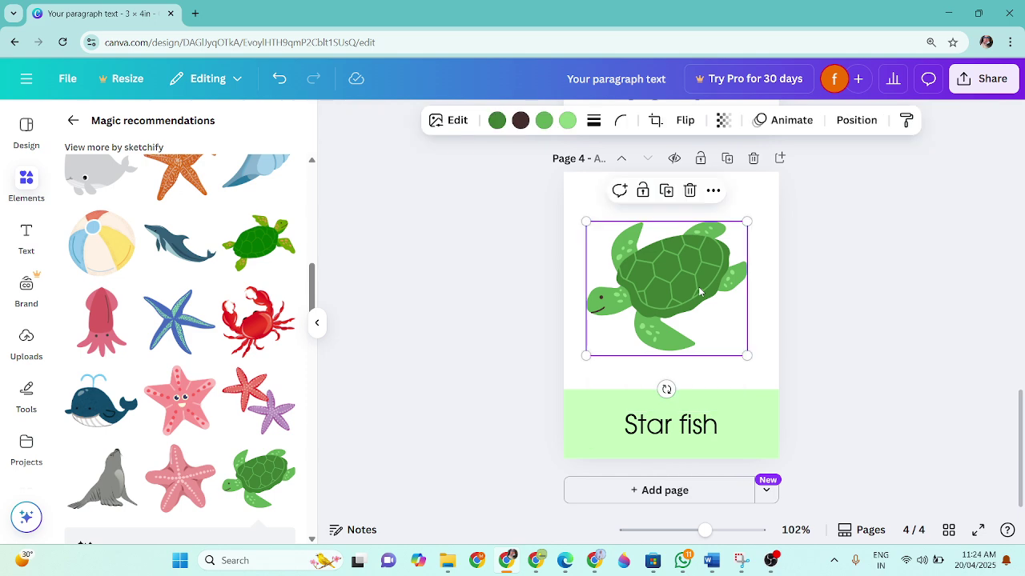
key("Delete")
- Browse the sea-animal graphics and view the cartoon whale's details
scroll(118, 370, "down", 1)
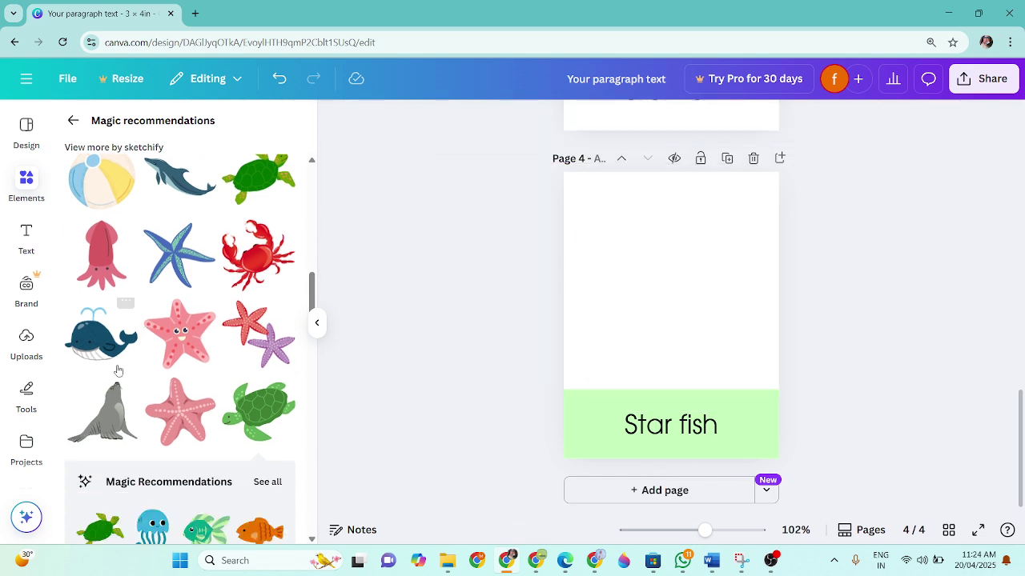
left_click(126, 311)
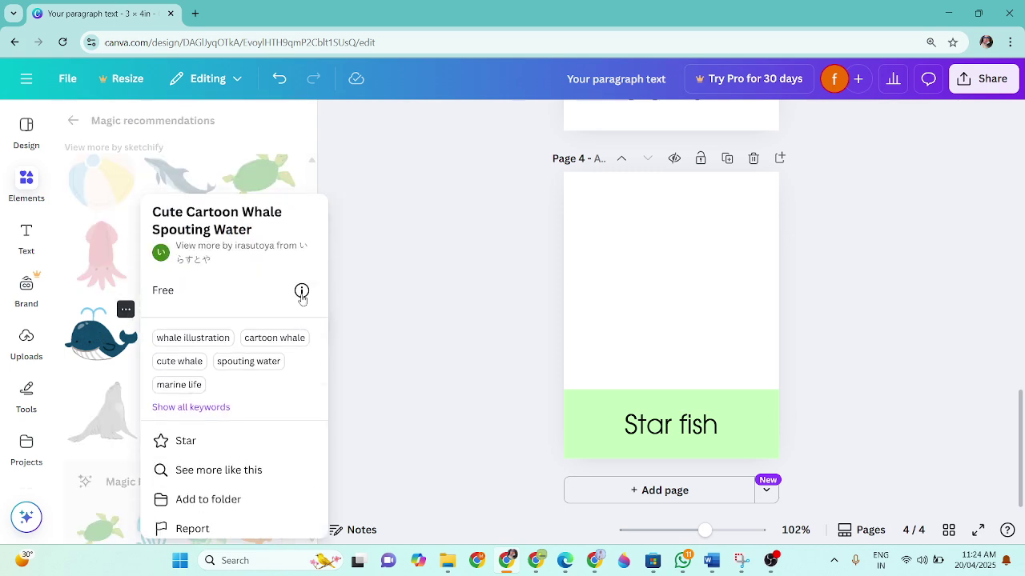
scroll(191, 346, "up", 8)
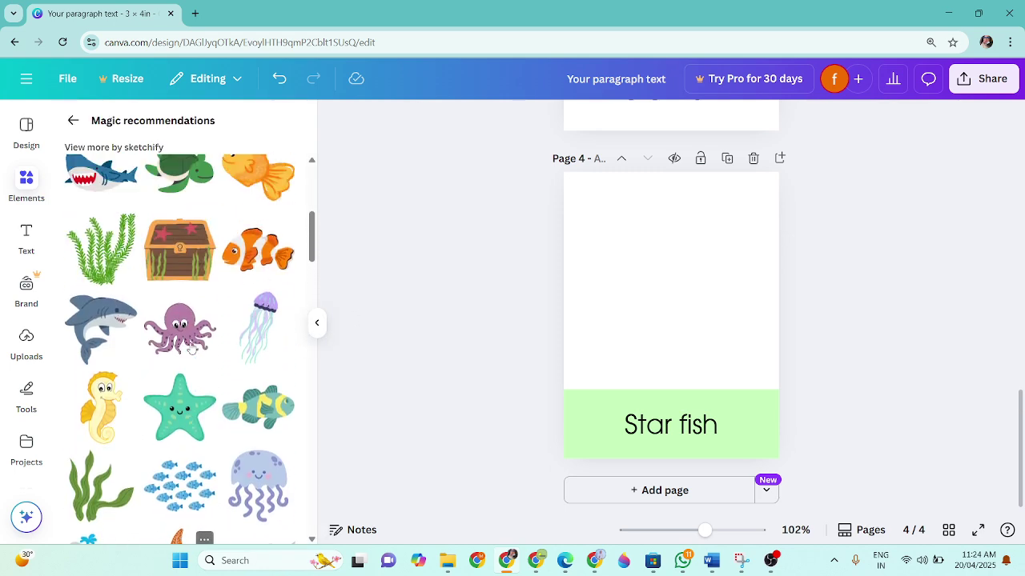
scroll(186, 314, "up", 5)
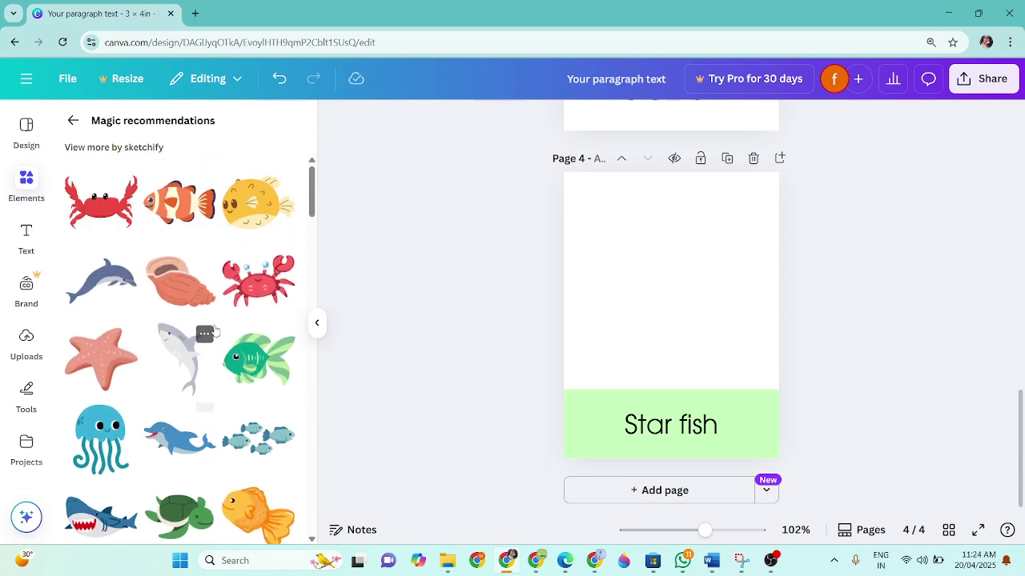
scroll(215, 331, "down", 7)
scroll(215, 331, "up", 3)
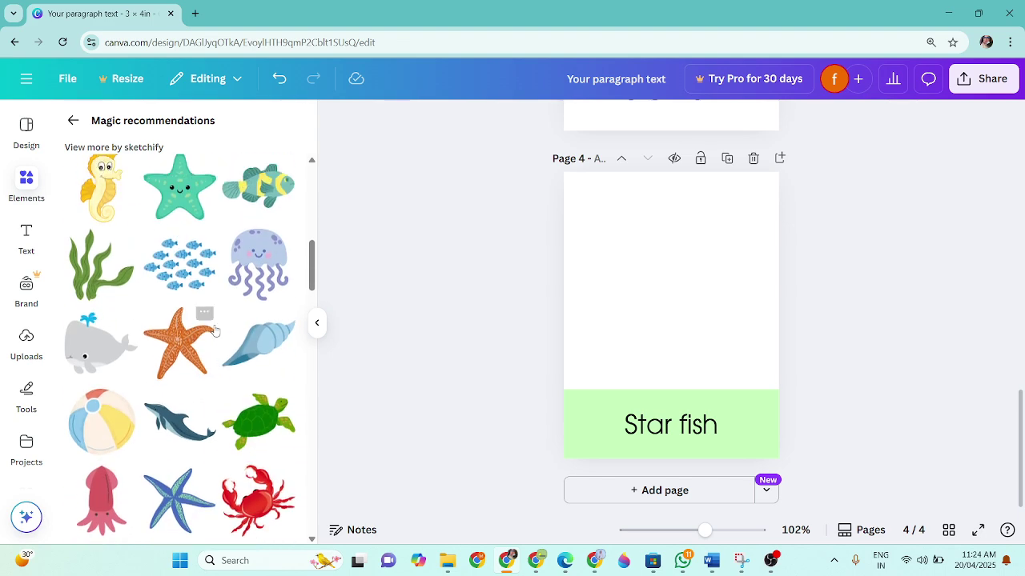
scroll(215, 331, "down", 8)
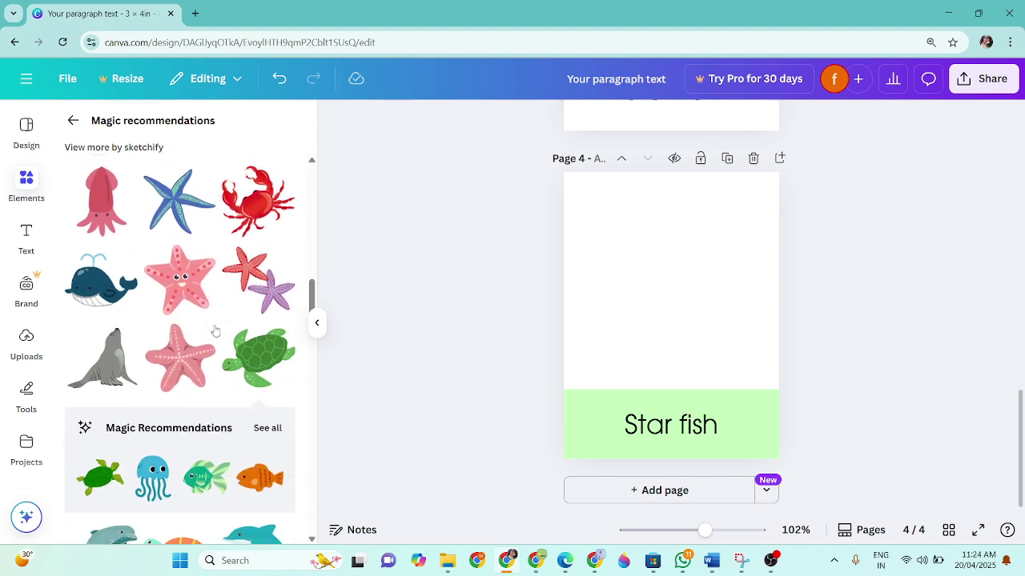
scroll(158, 342, "down", 4)
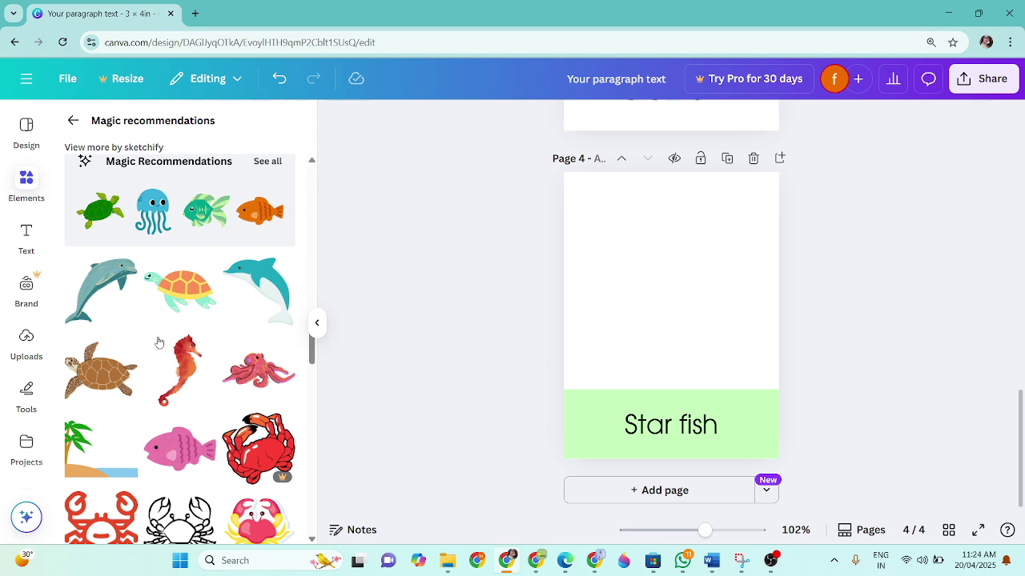
scroll(193, 341, "down", 2)
scroll(253, 239, "down", 5)
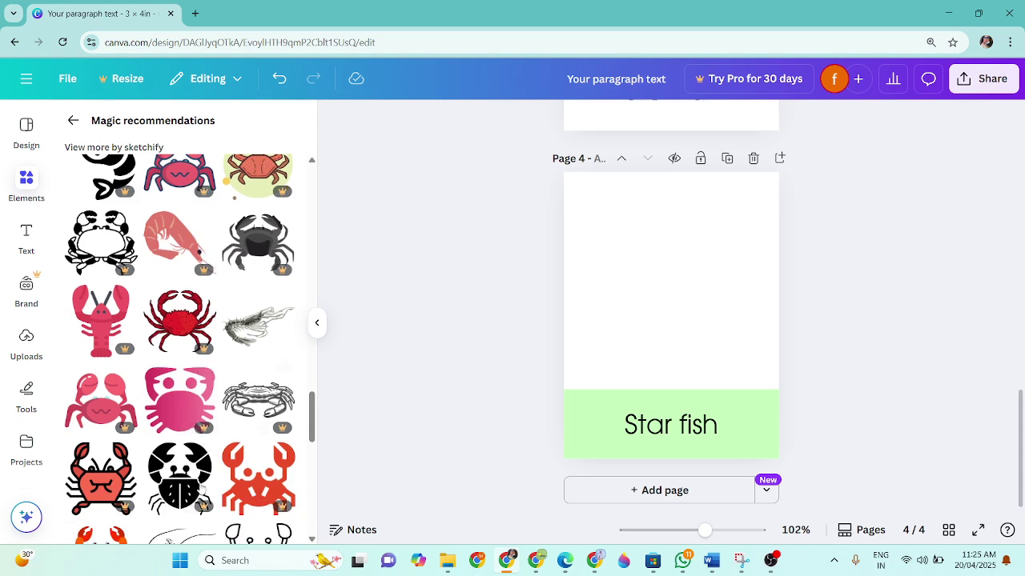
scroll(225, 424, "down", 2)
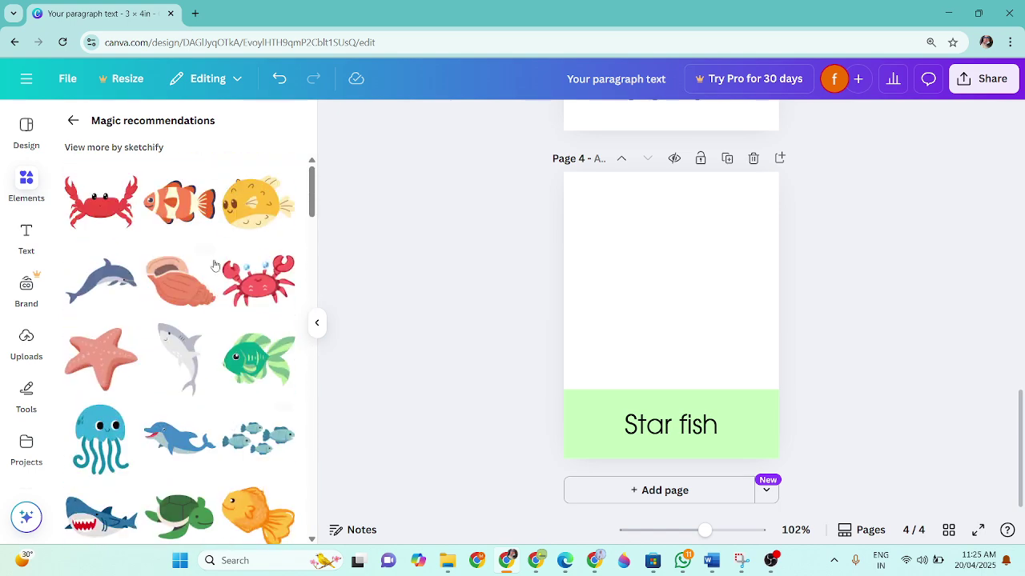
left_click(72, 121)
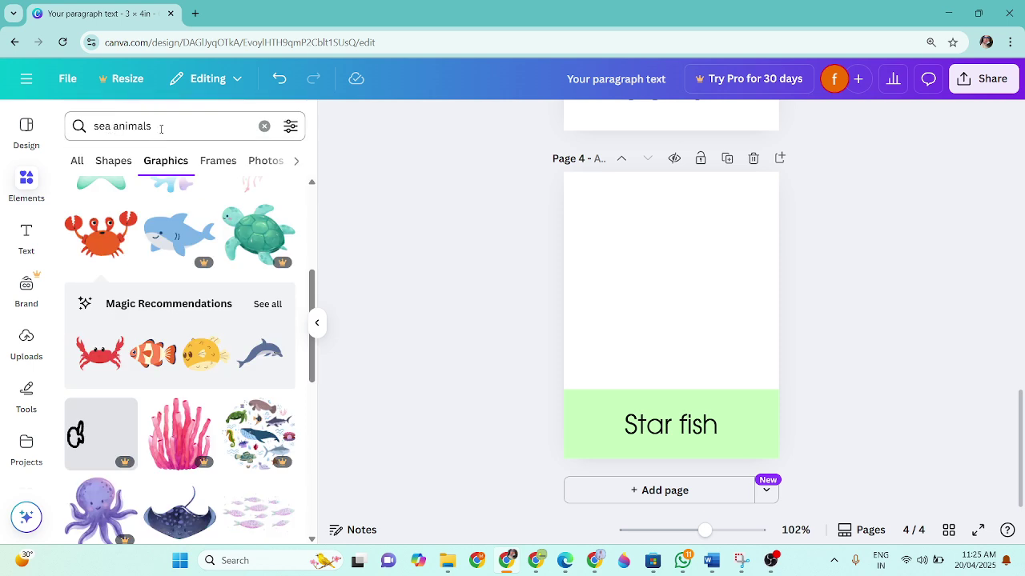
- Search graphics for 'animals' and view the cartoon shark's details
left_click_drag(112, 126, 61, 130)
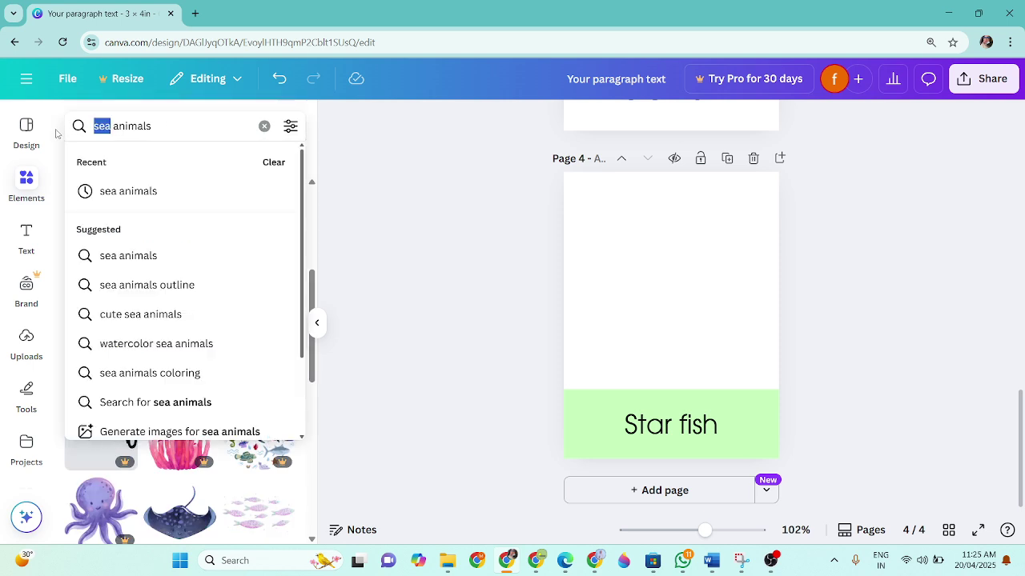
key("Return")
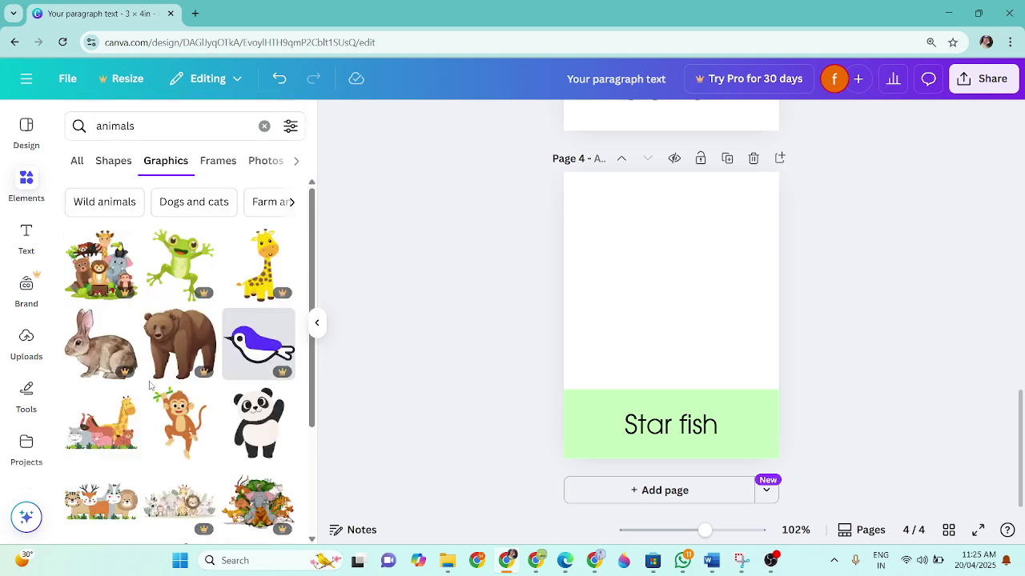
scroll(149, 376, "down", 2)
scroll(160, 382, "down", 6)
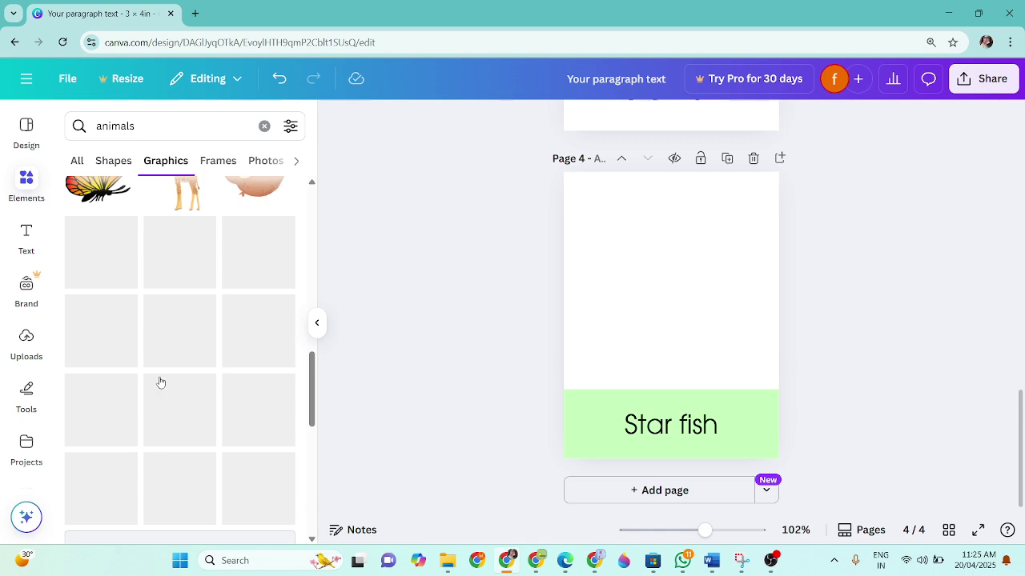
scroll(172, 379, "down", 5)
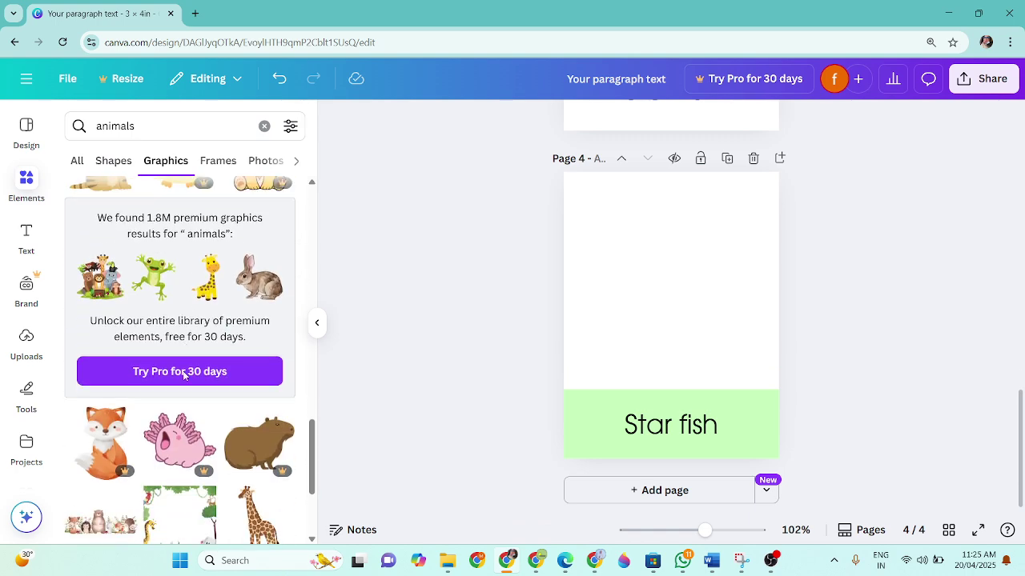
scroll(183, 374, "down", 3)
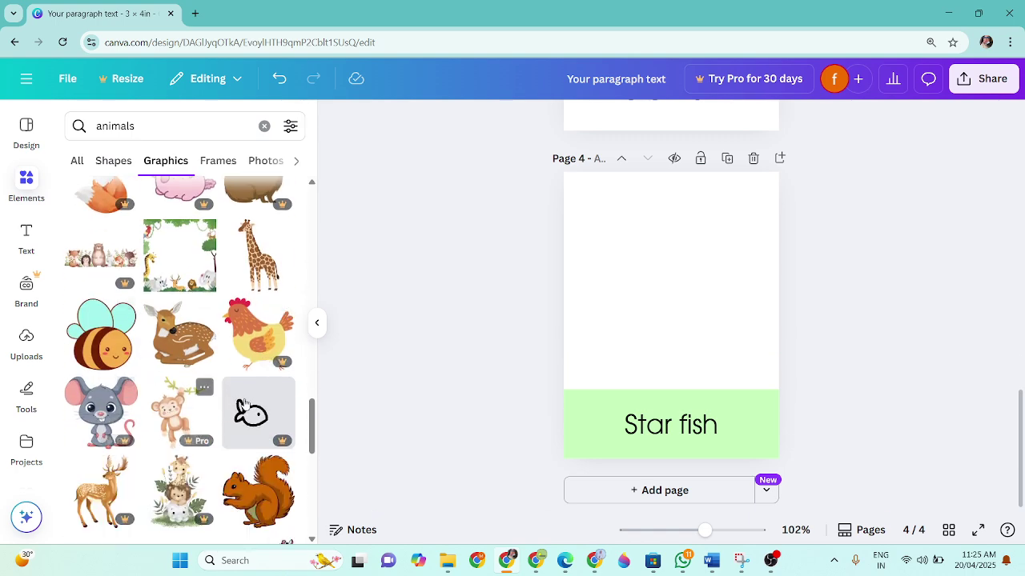
scroll(244, 404, "down", 8)
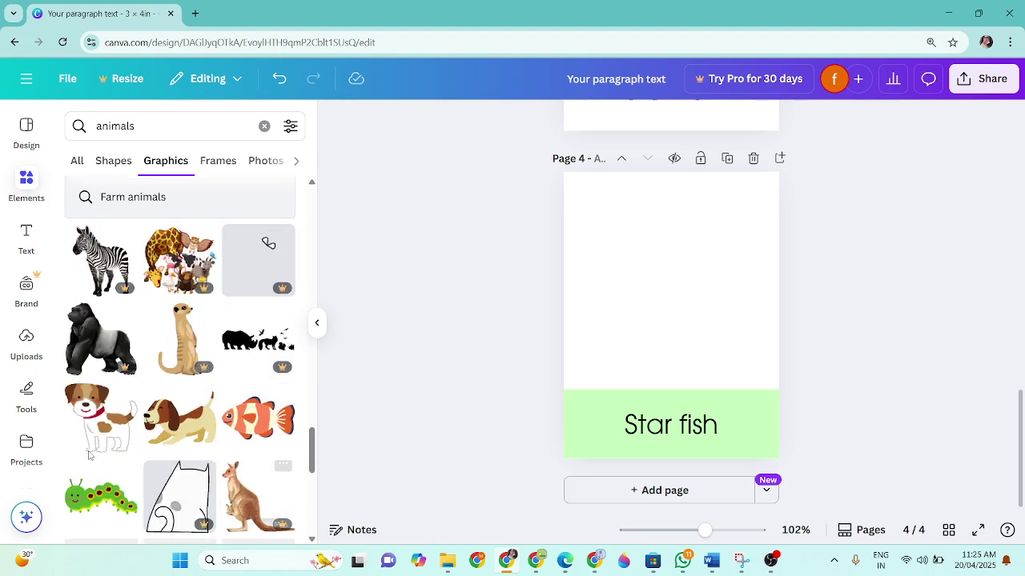
scroll(91, 455, "down", 5)
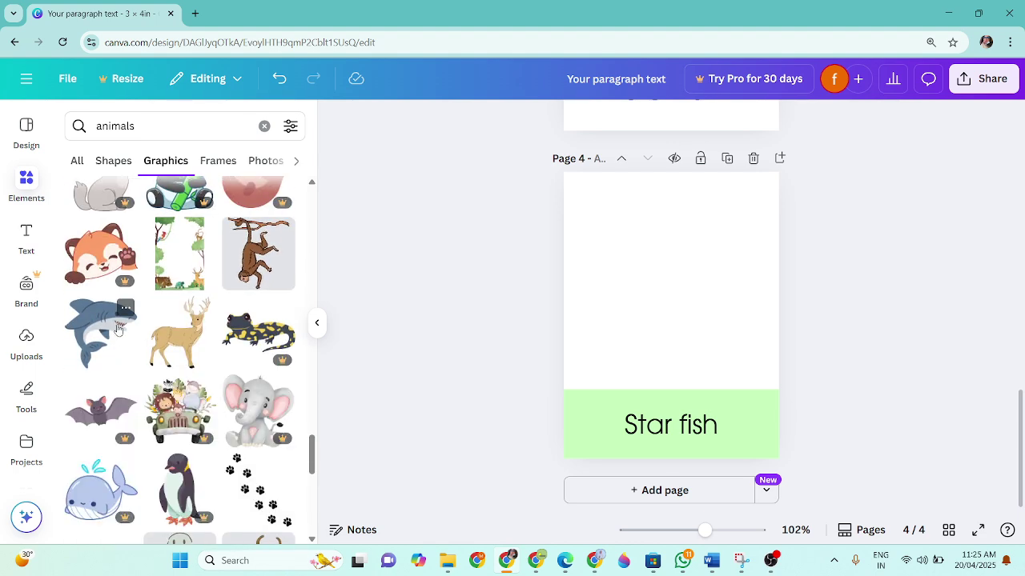
scroll(95, 390, "down", 3)
scroll(77, 255, "up", 1)
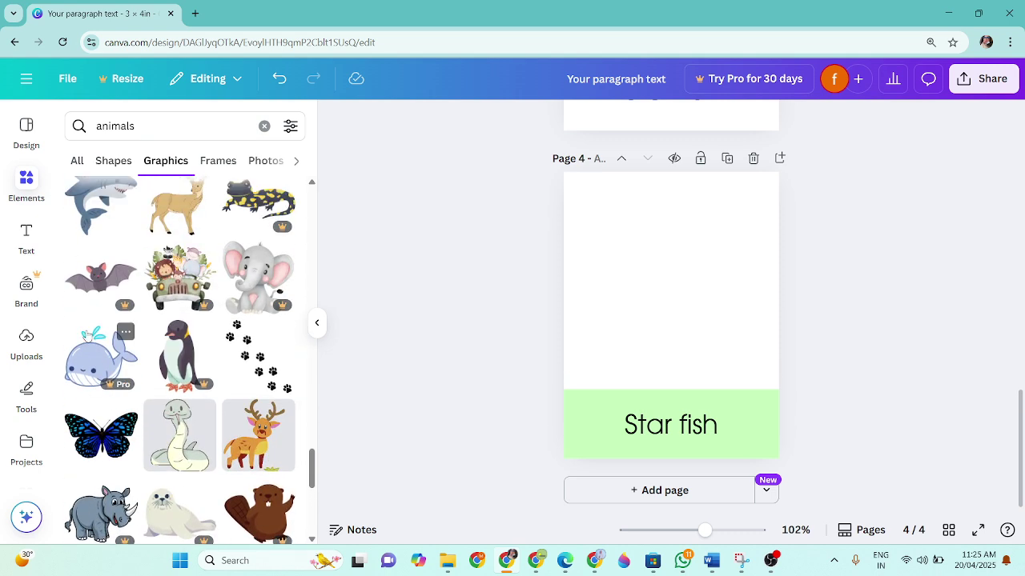
scroll(78, 255, "up", 2)
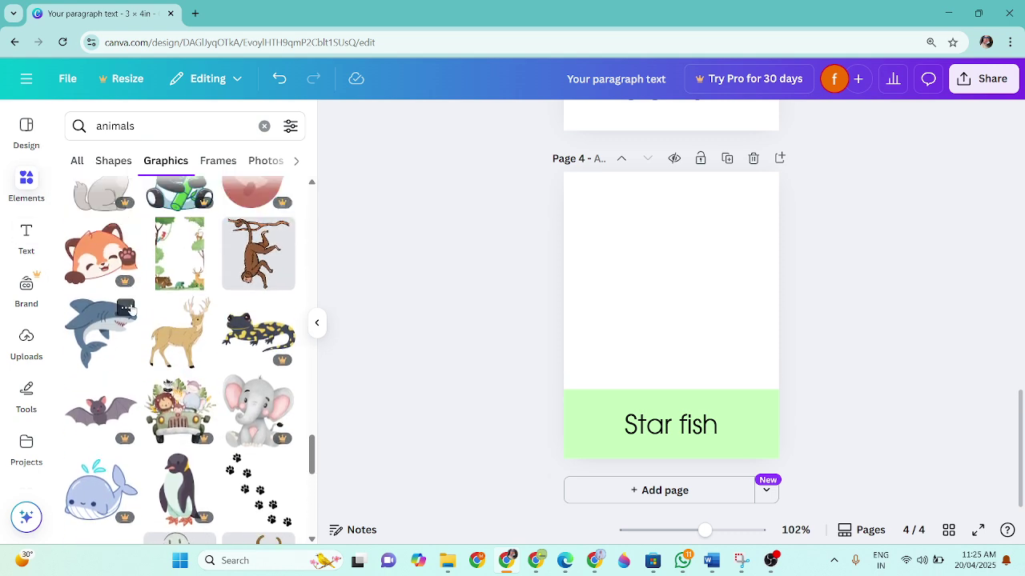
left_click(126, 308)
left_click(101, 334)
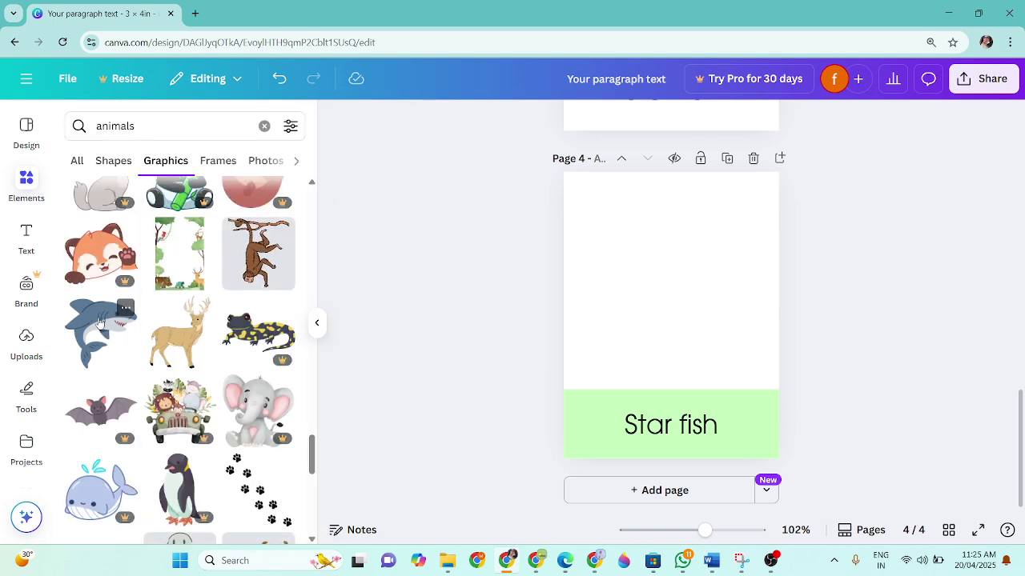
- Add the cartoon shark to page 4, enlarged and centred in the white area
left_click(100, 322)
left_click_drag(664, 321, 649, 226)
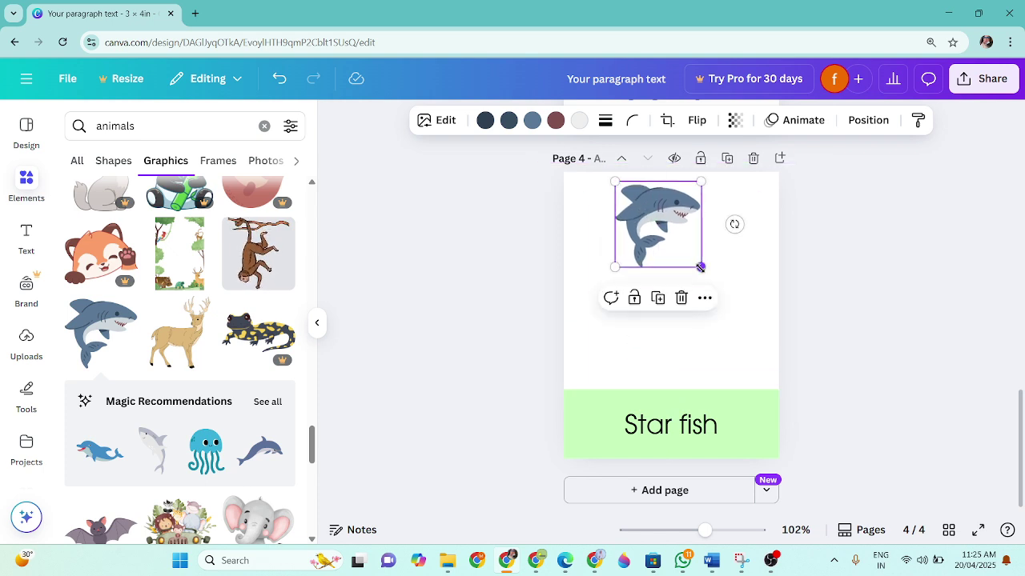
left_click_drag(701, 267, 723, 366)
left_click_drag(676, 289, 660, 301)
- Set page 4's background colour to dark navy
left_click(749, 441)
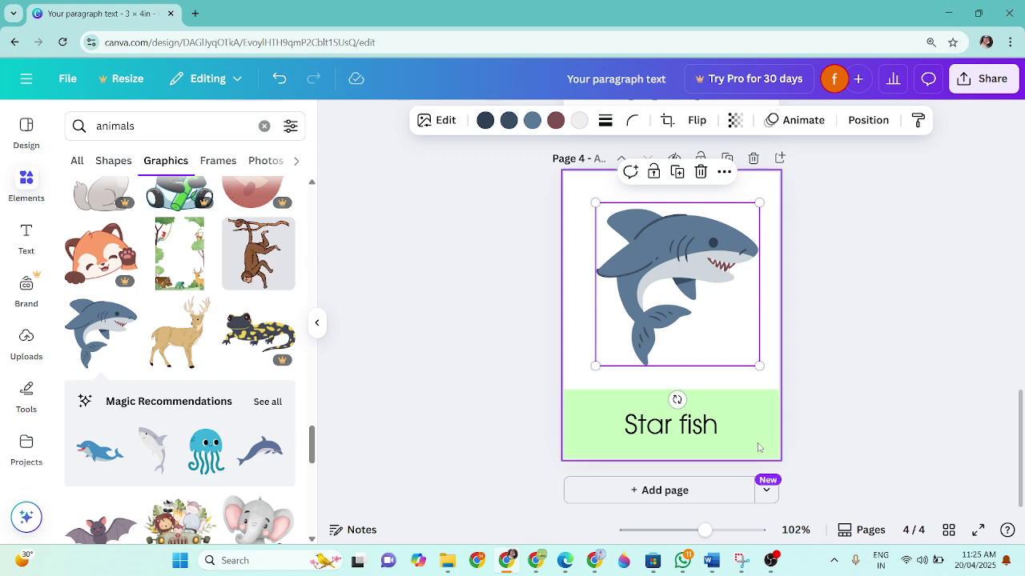
left_click(750, 446)
left_click(767, 454)
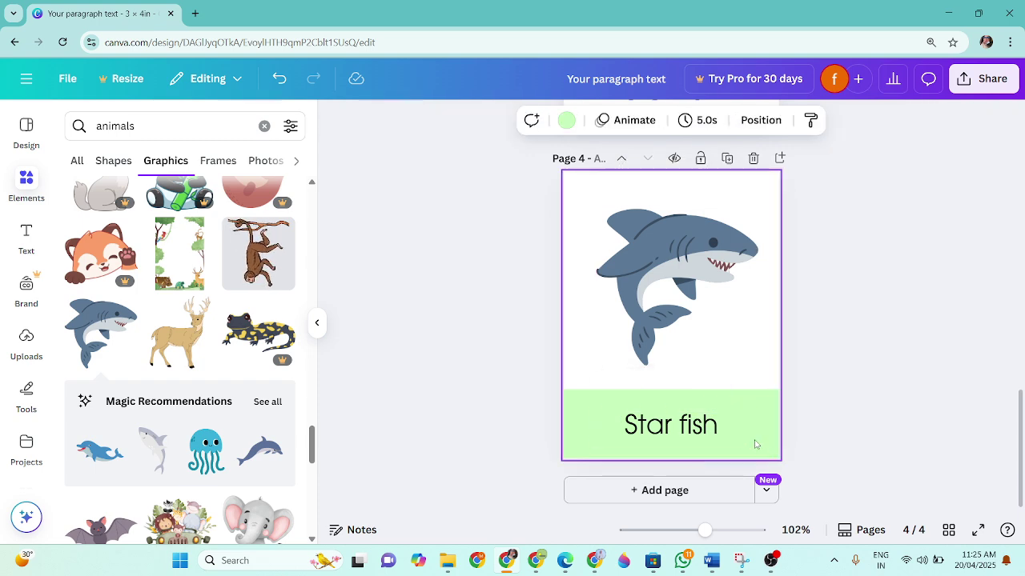
left_click(566, 121)
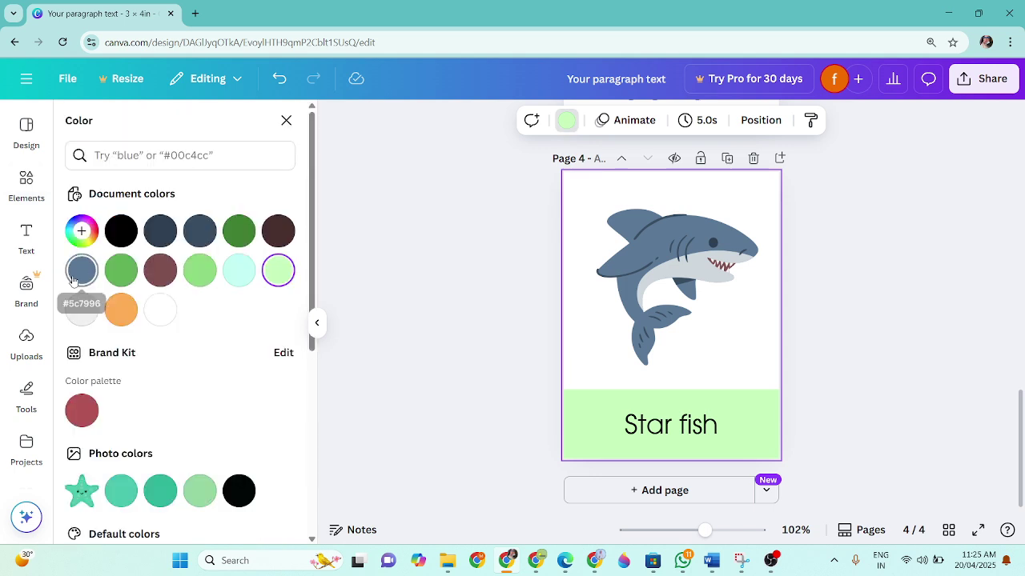
left_click(162, 237)
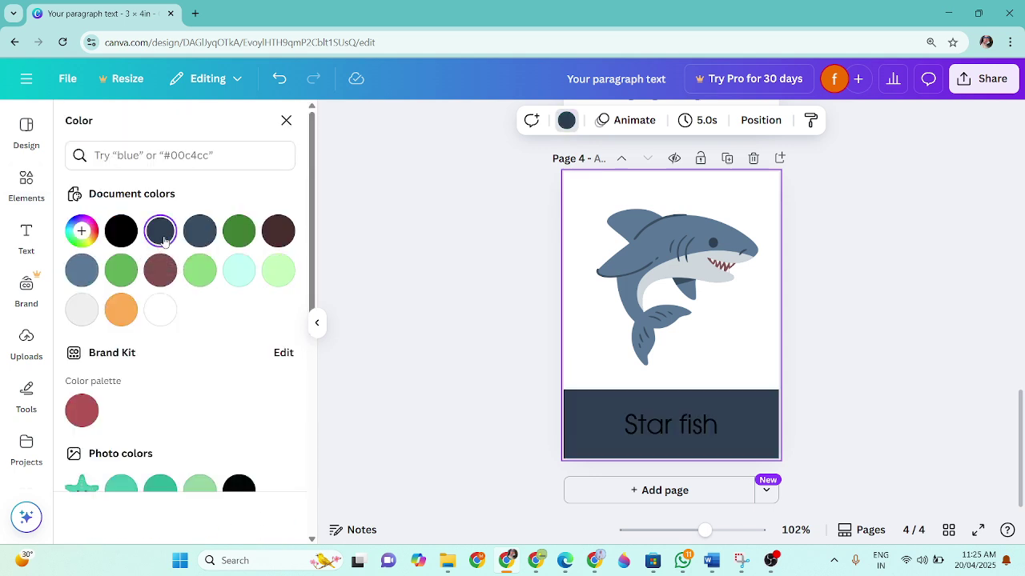
- Recolour the Star fish label text white
left_click(672, 427)
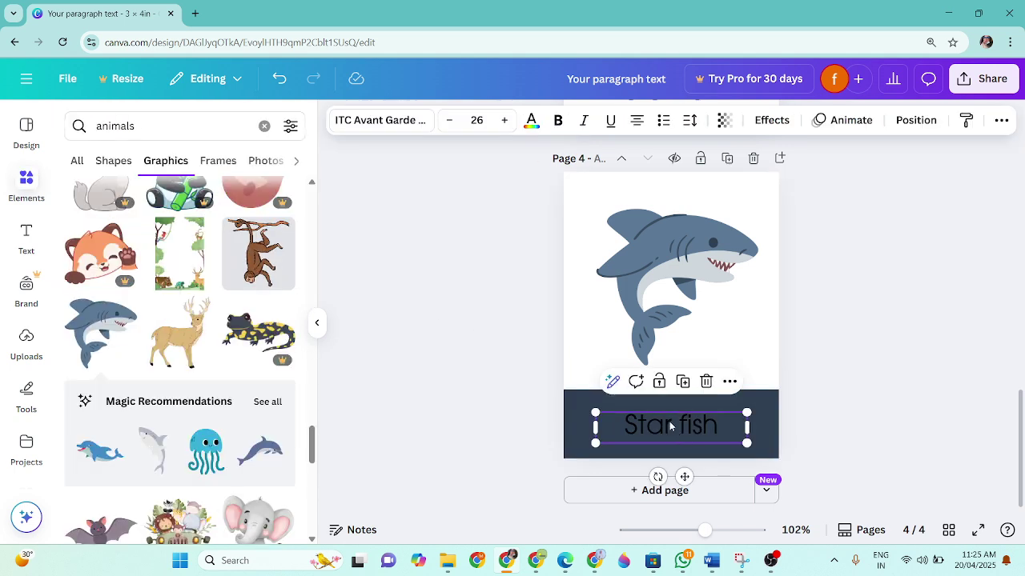
left_click(531, 120)
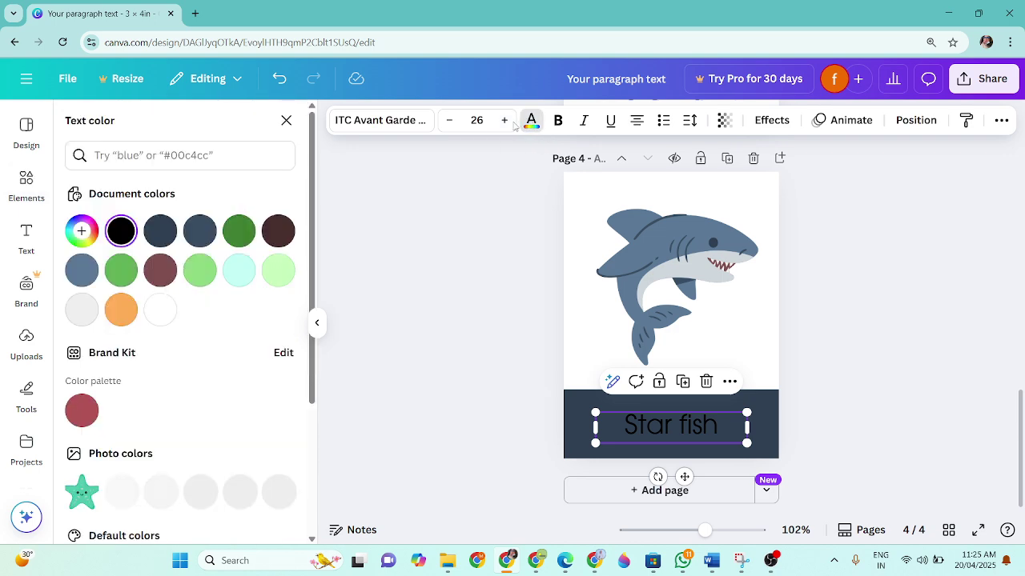
left_click(160, 310)
key("Escape")
key("Escape")
key("Escape")
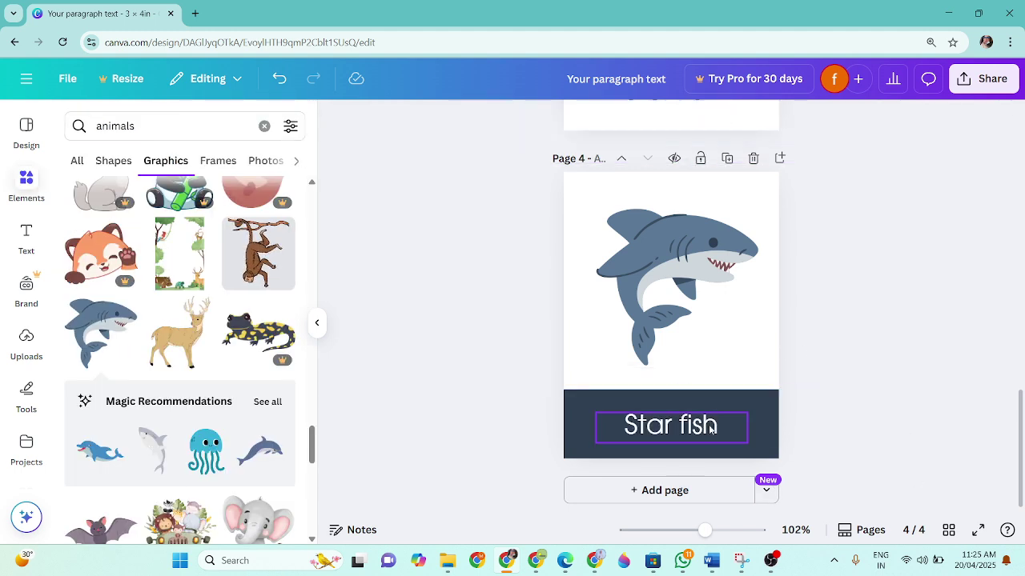
left_click(764, 422)
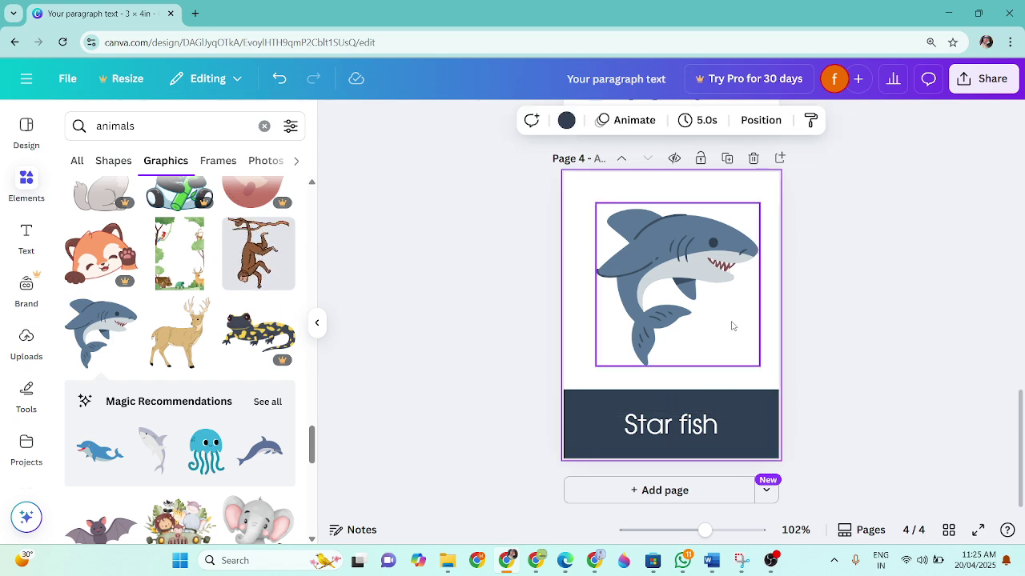
left_click(843, 284)
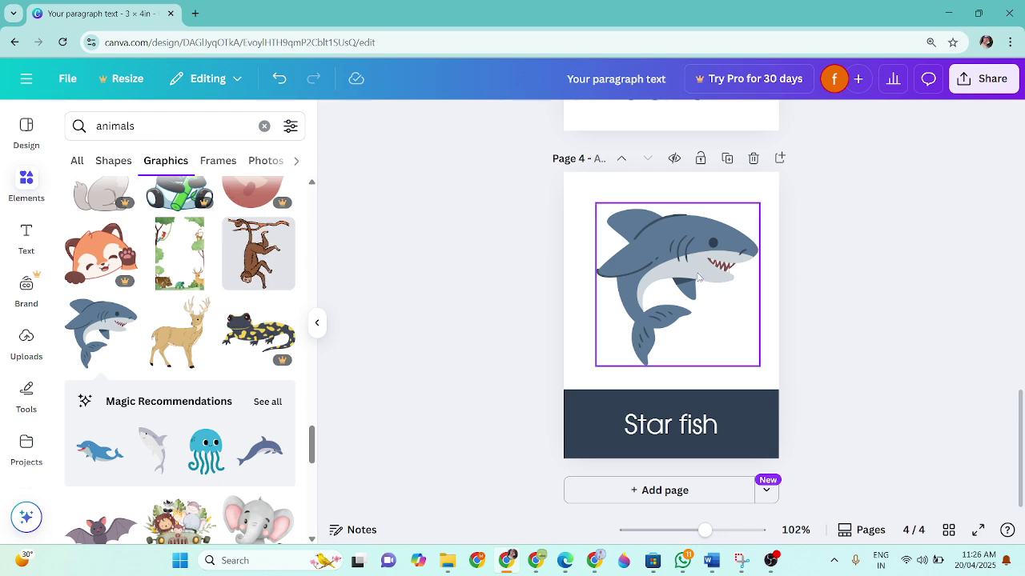
- Duplicate the shark page as page 5 and delete its shark graphic
scroll(927, 297, "up", 12)
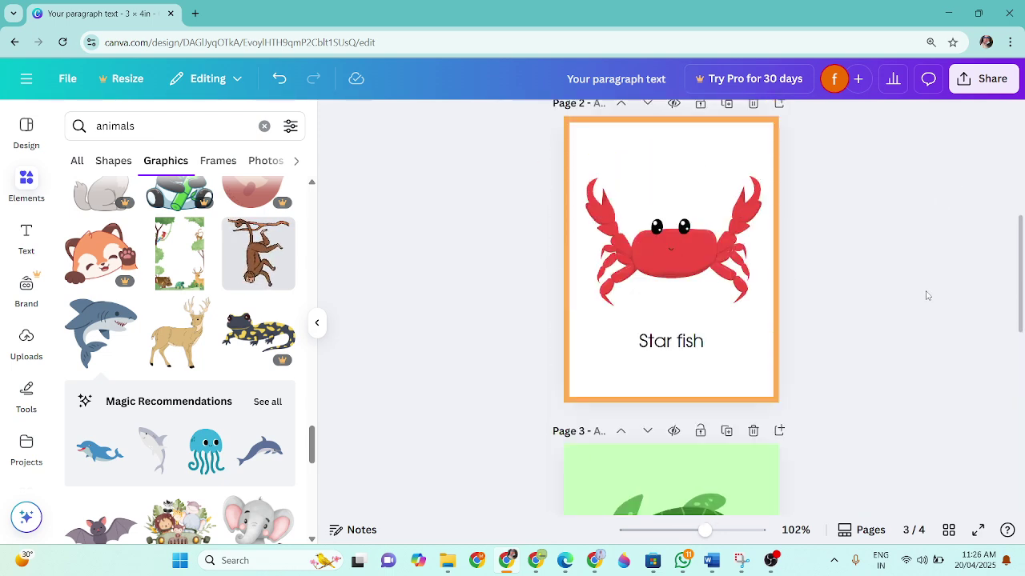
scroll(926, 296, "down", 12)
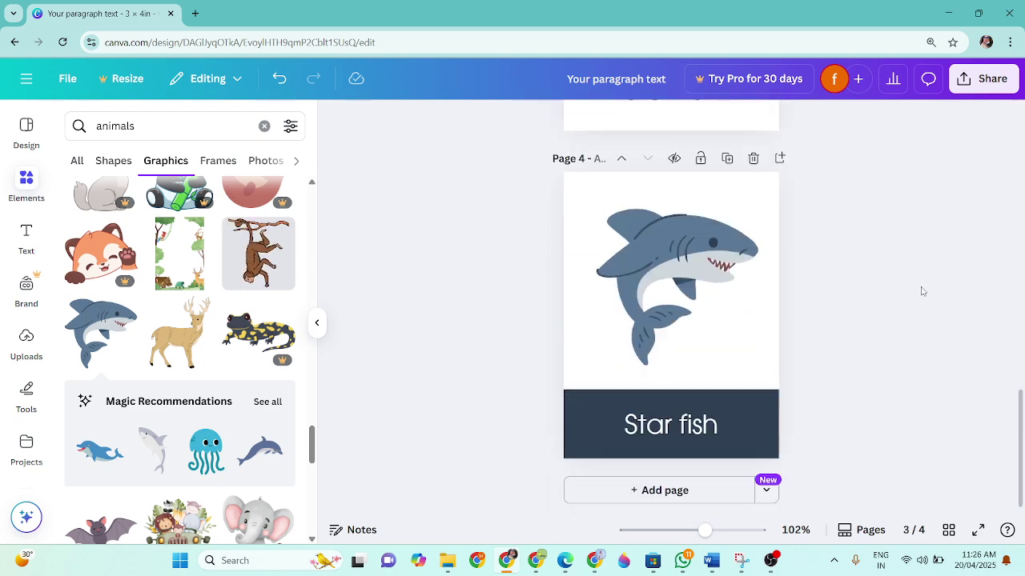
left_click(727, 226)
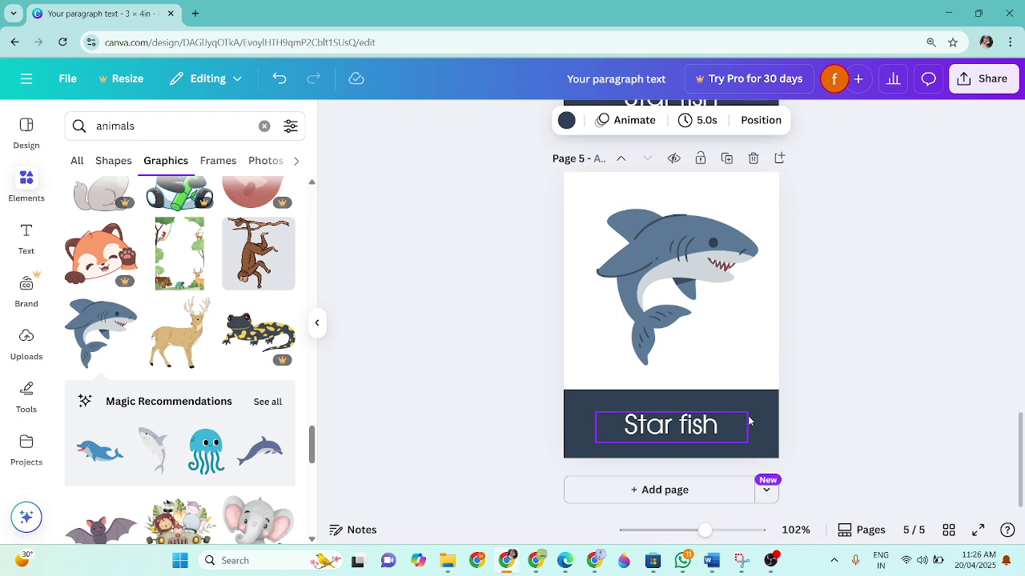
left_click(765, 426)
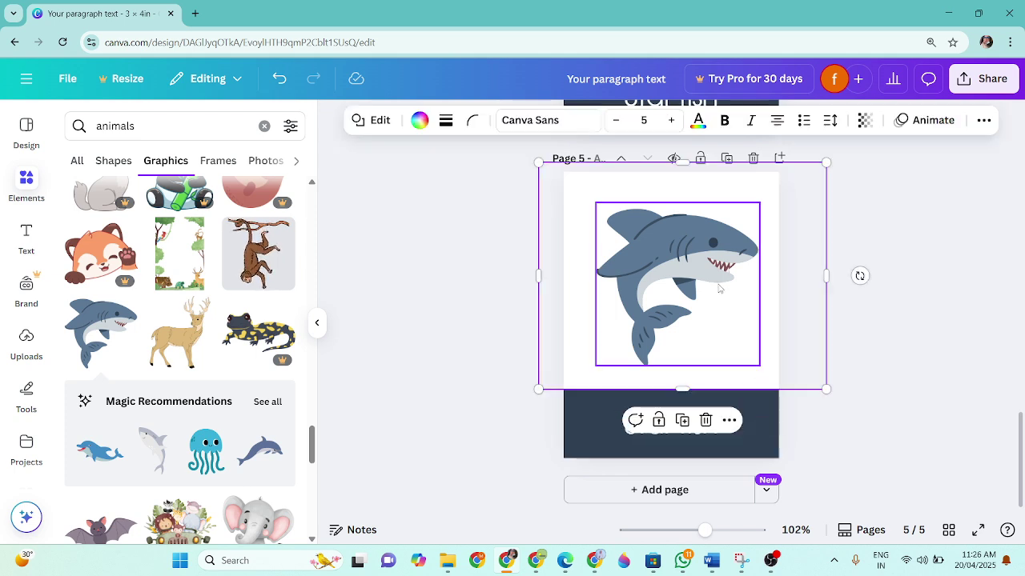
left_click(771, 438)
left_click(761, 358)
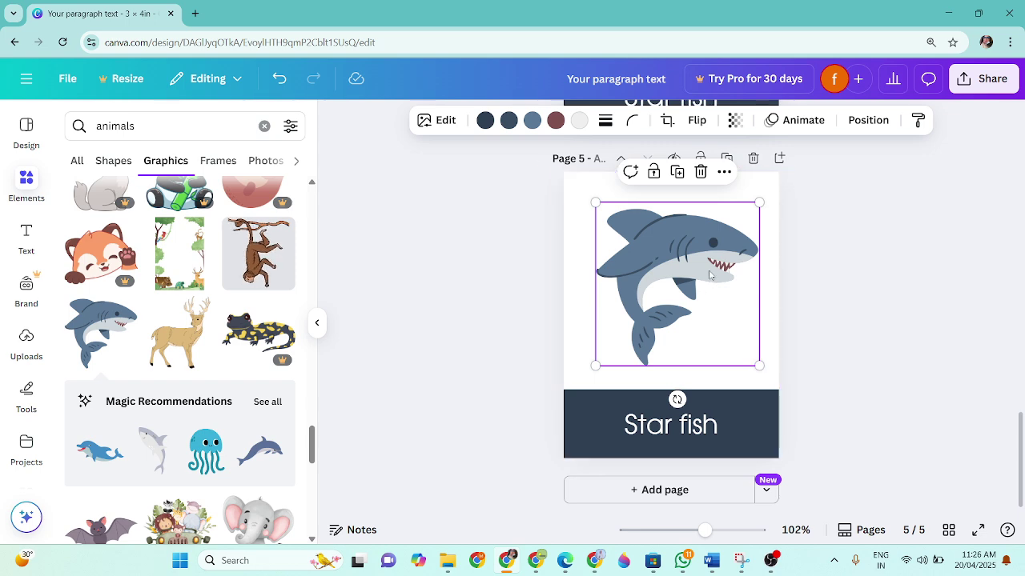
key("Delete")
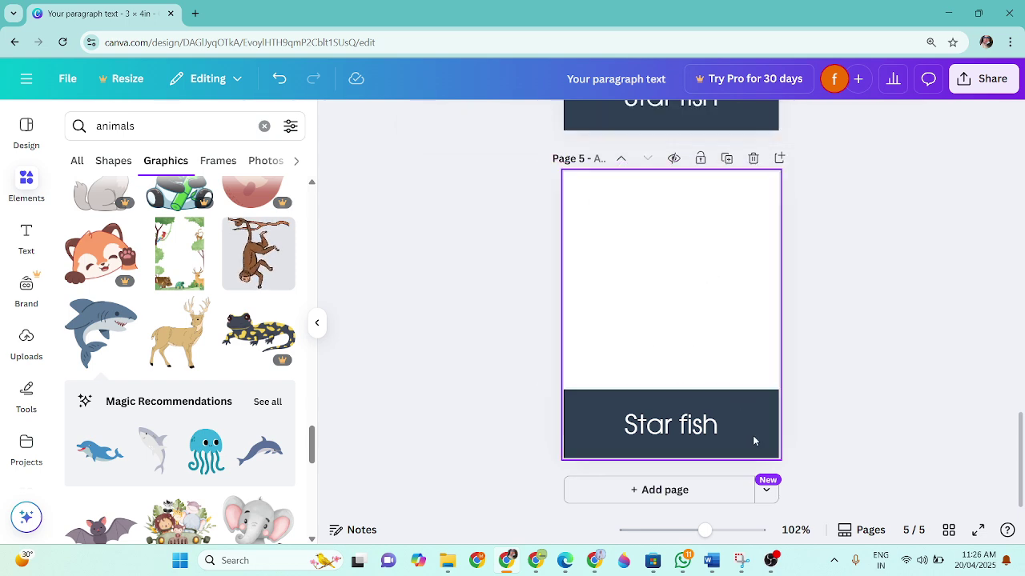
left_click(720, 435)
- Show all Magic Recommendations sea-animal graphics in Elements
left_click(761, 442)
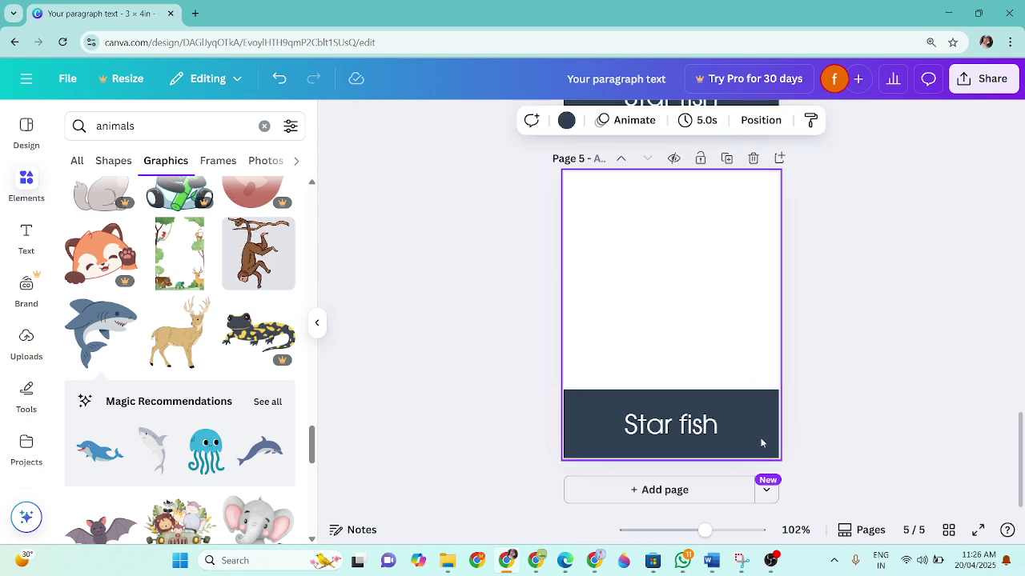
left_click(566, 120)
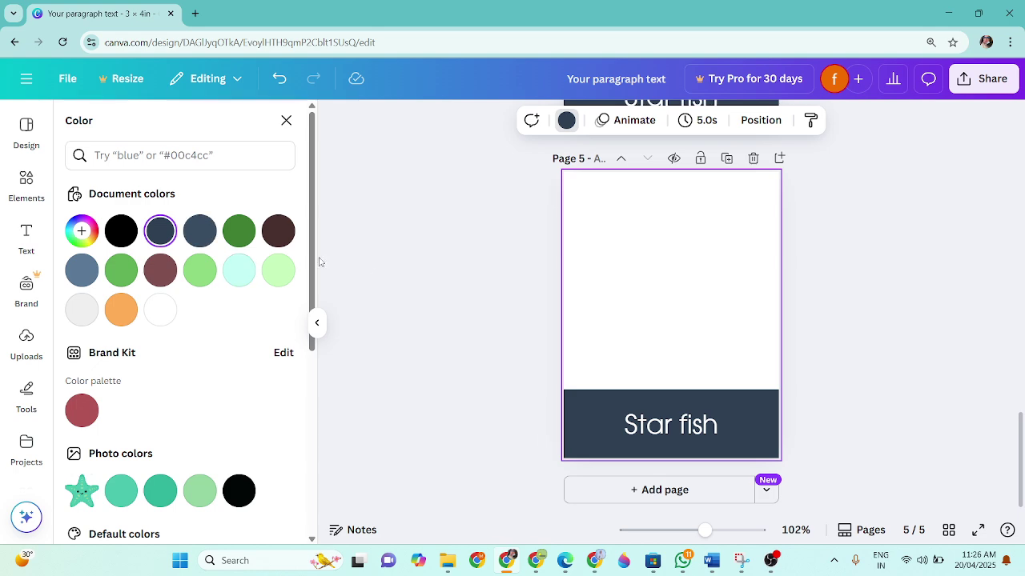
left_click(285, 120)
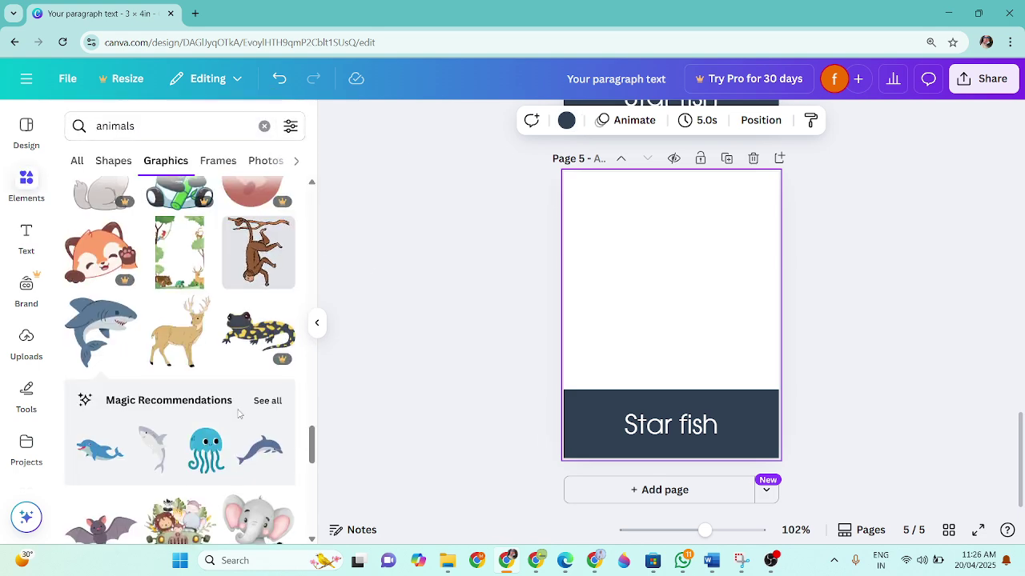
scroll(264, 320, "down", 2)
left_click(267, 268)
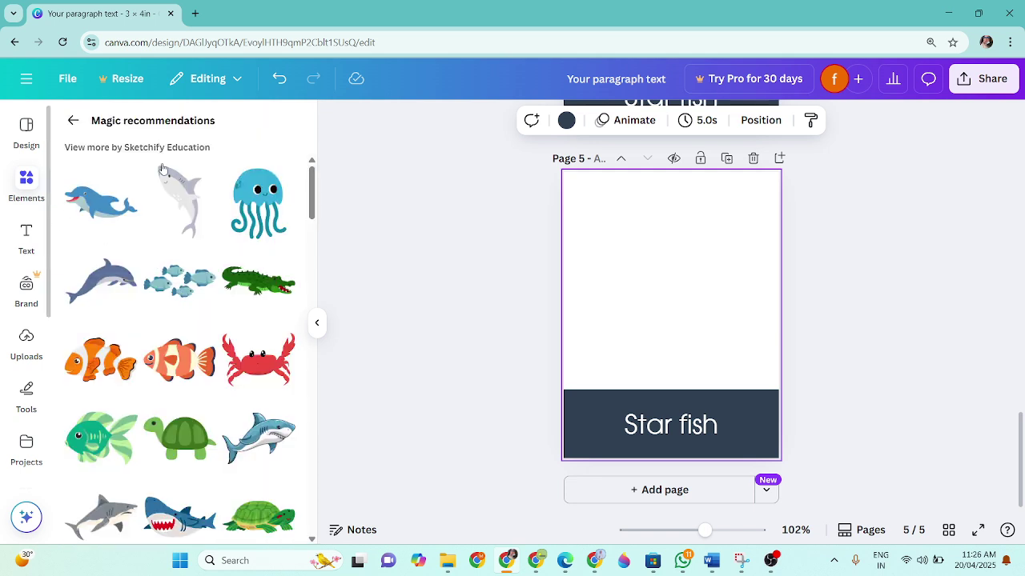
- Add the jellyfish illustration to page 5, enlarged and centred
left_click(283, 180)
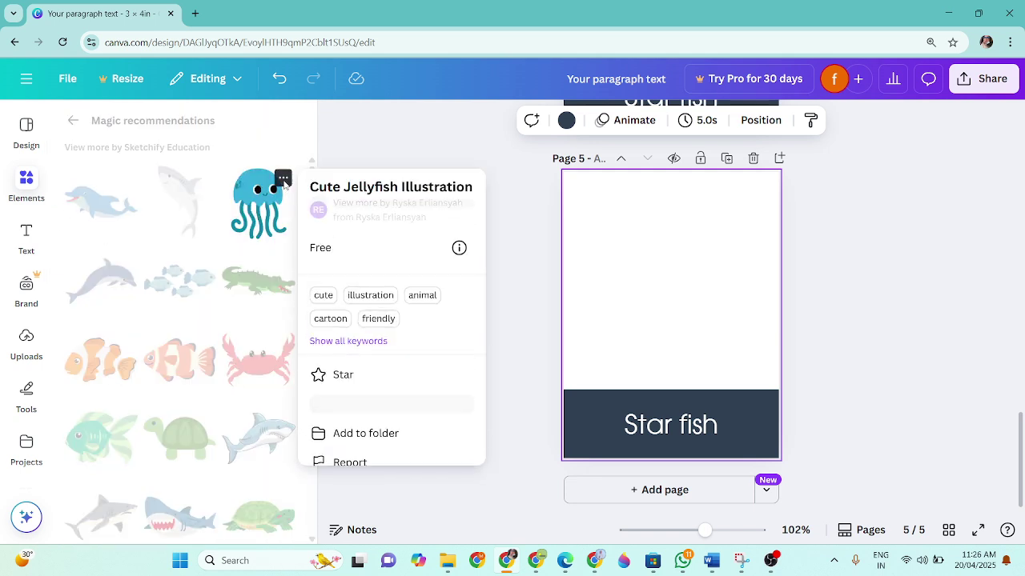
left_click(261, 205)
left_click(262, 206)
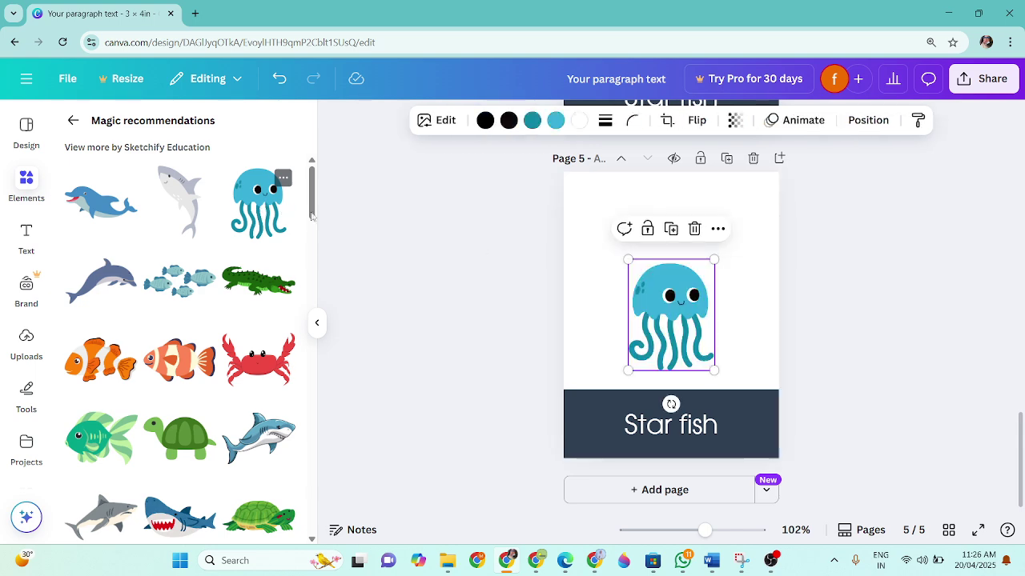
left_click_drag(715, 370, 735, 332)
left_click_drag(660, 313, 681, 320)
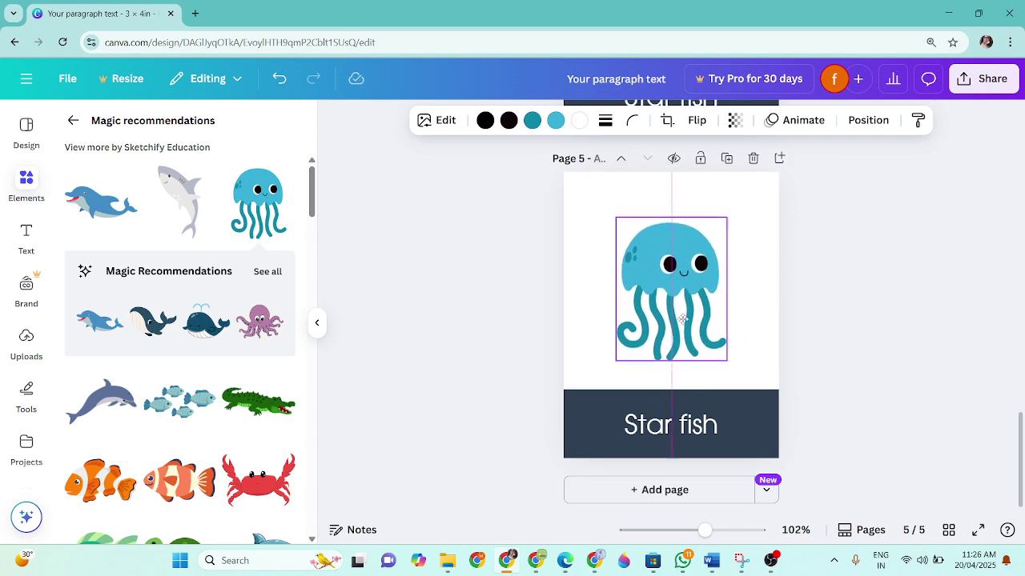
- Move the Star fish label up and remove page 5's dark navy background
left_click(766, 451)
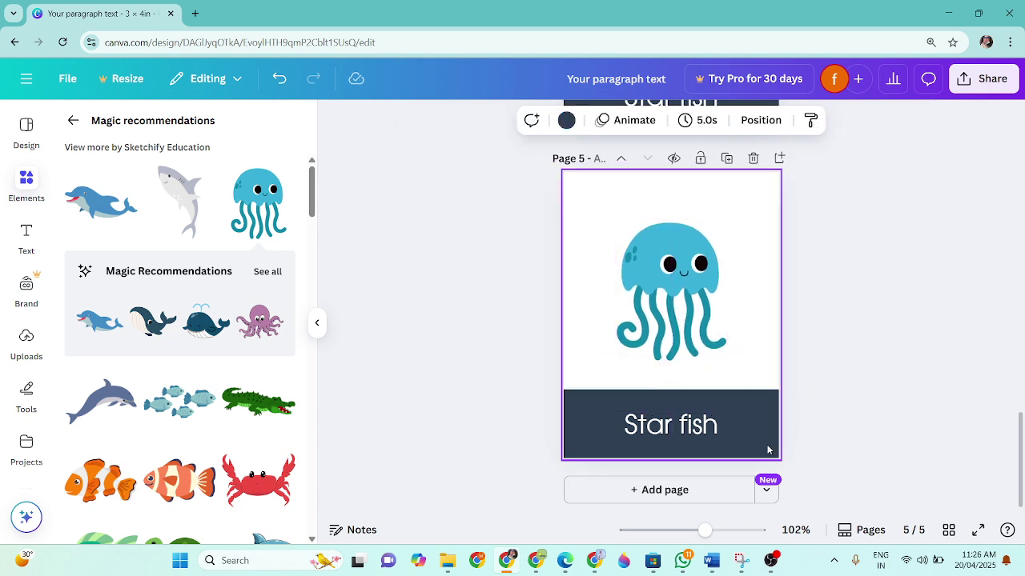
left_click(692, 410)
left_click_drag(692, 410, 686, 373)
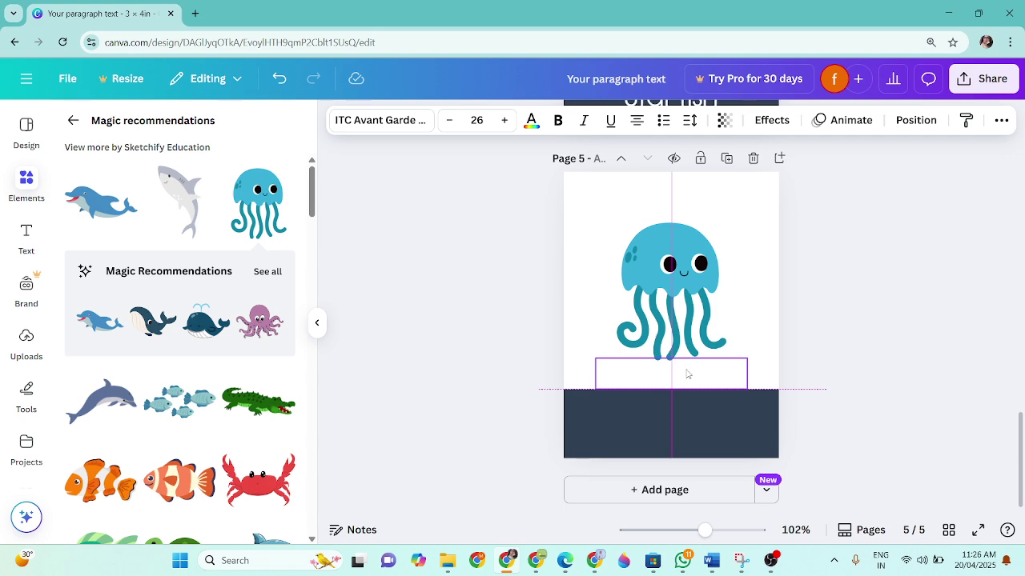
left_click(710, 430)
left_click(833, 418)
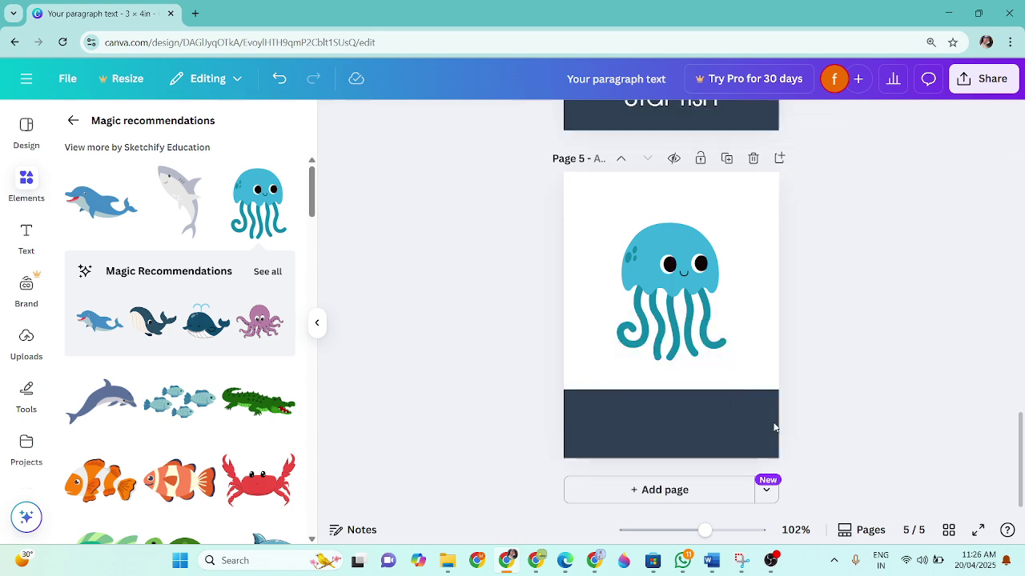
left_click_drag(762, 418, 752, 358)
left_click(755, 418)
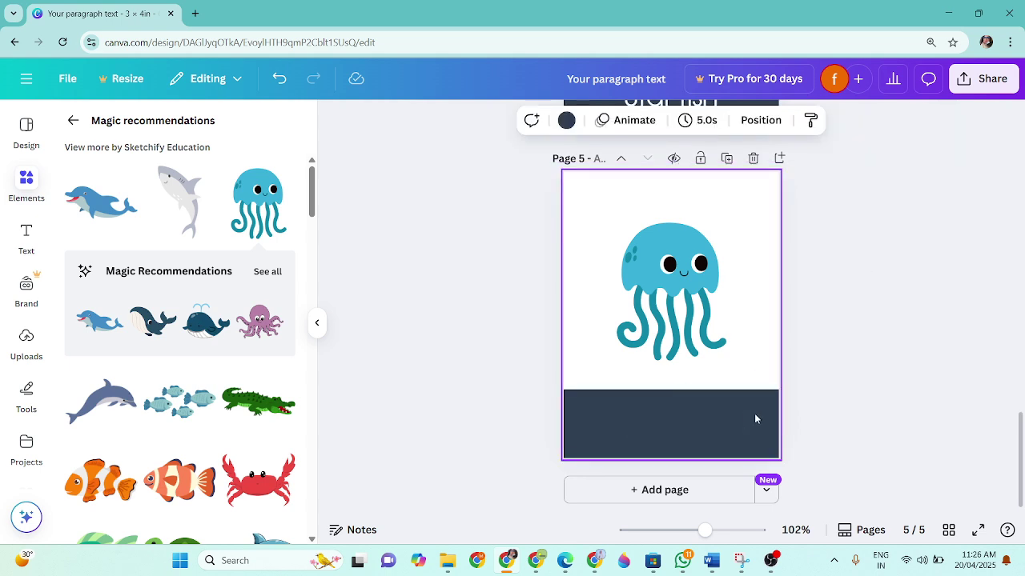
key("Delete")
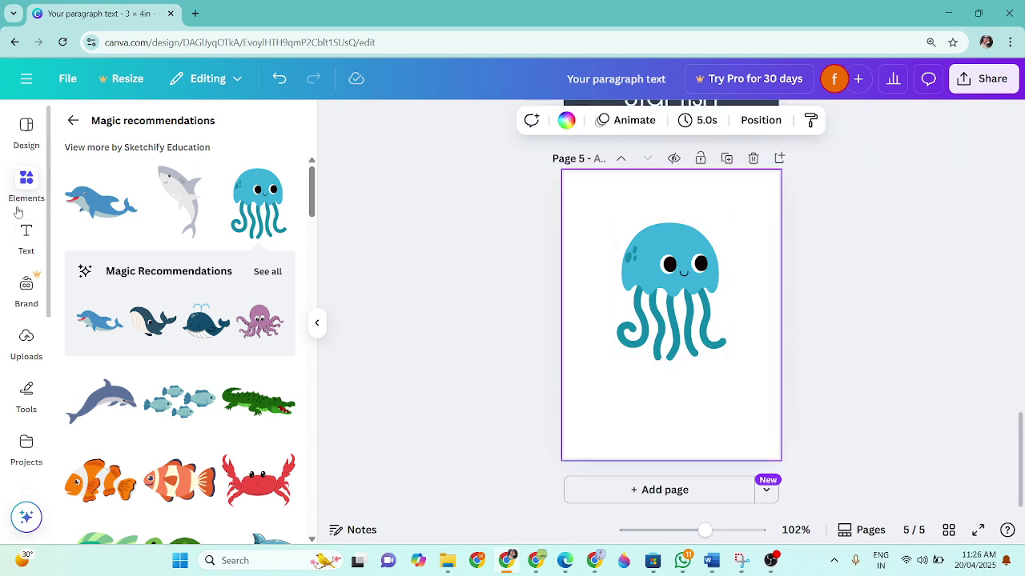
- Set page 5's background to a custom light blue, #98E5FF
left_click(671, 288)
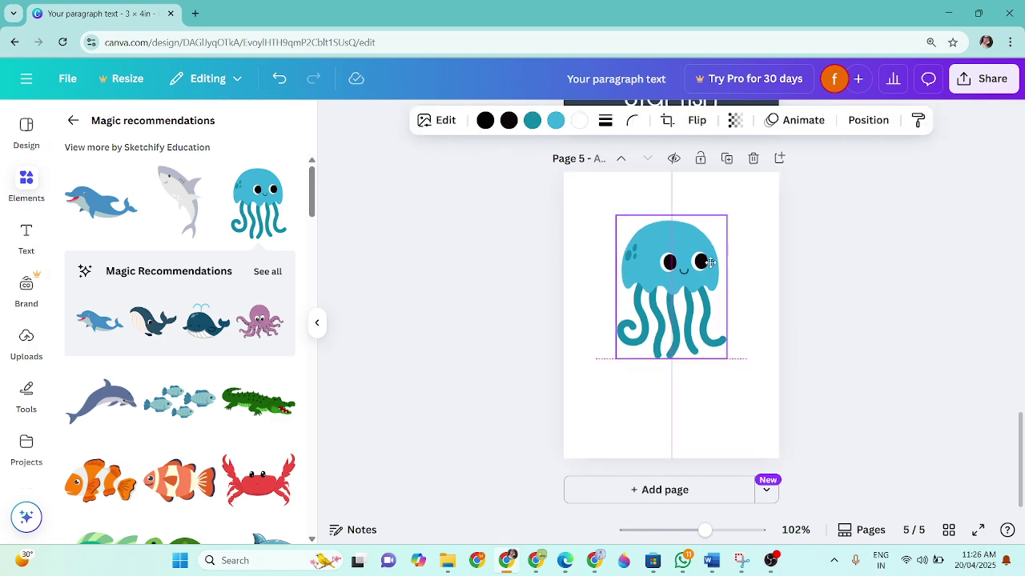
left_click(751, 294)
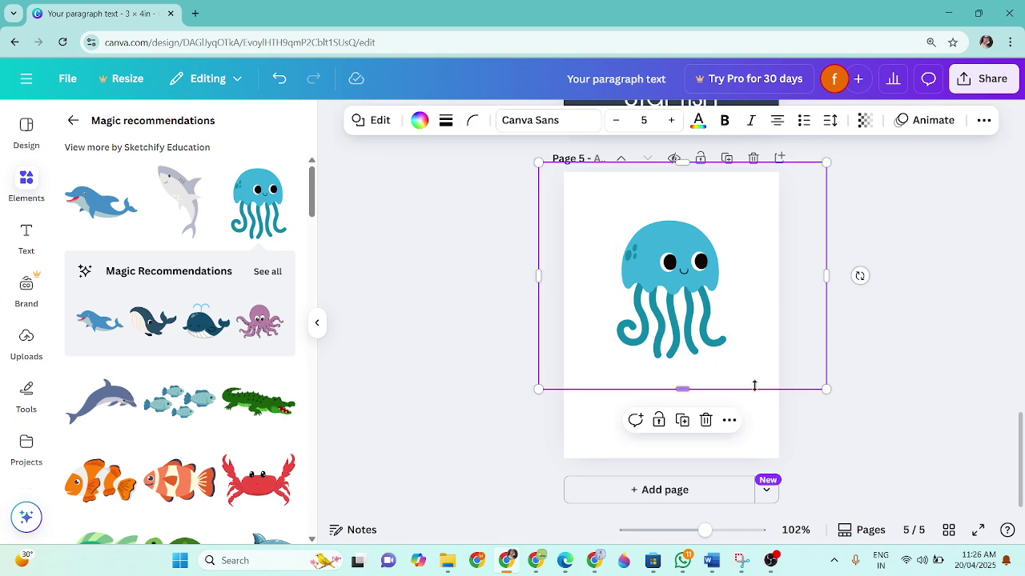
left_click(566, 122)
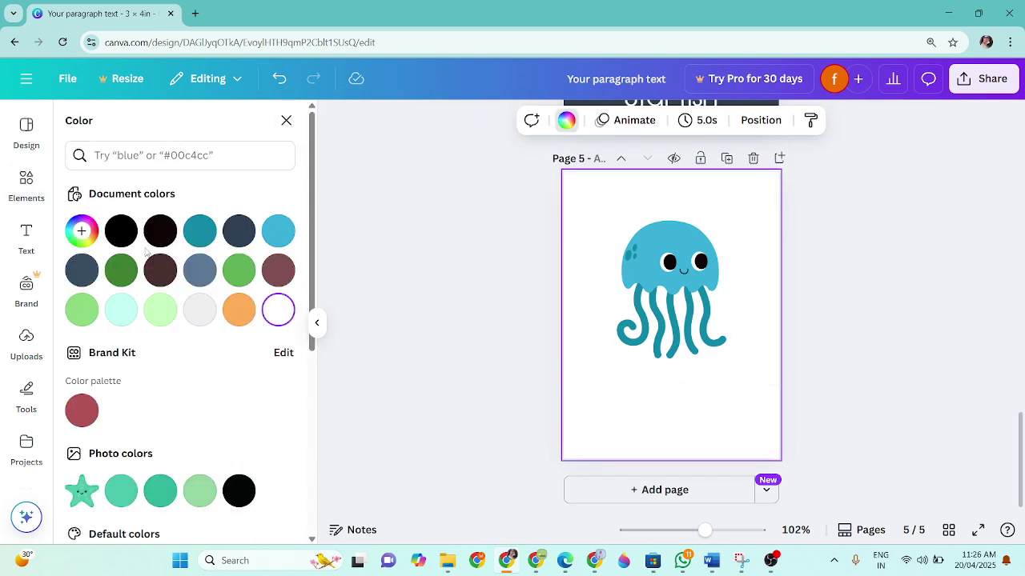
left_click(278, 231)
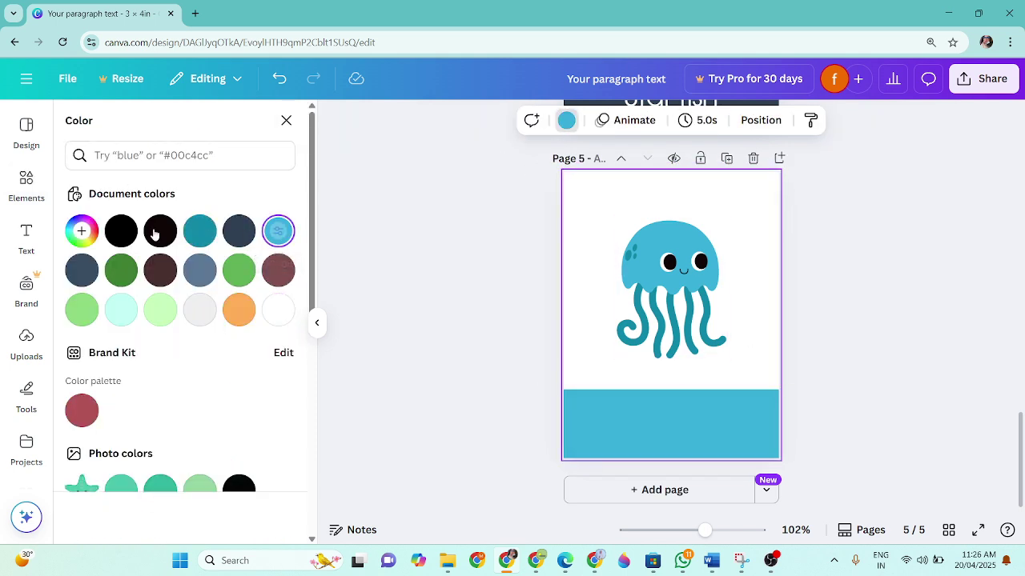
left_click(81, 232)
left_click_drag(238, 321, 161, 286)
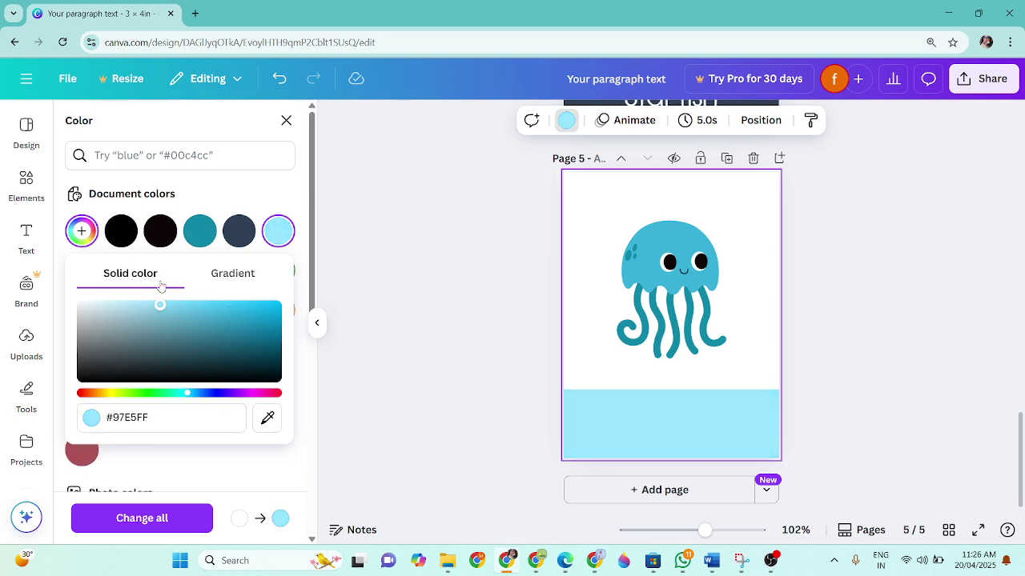
- Delete the white box and place the jellyfish above a lowered Star fish label
left_click(741, 344)
key("Delete")
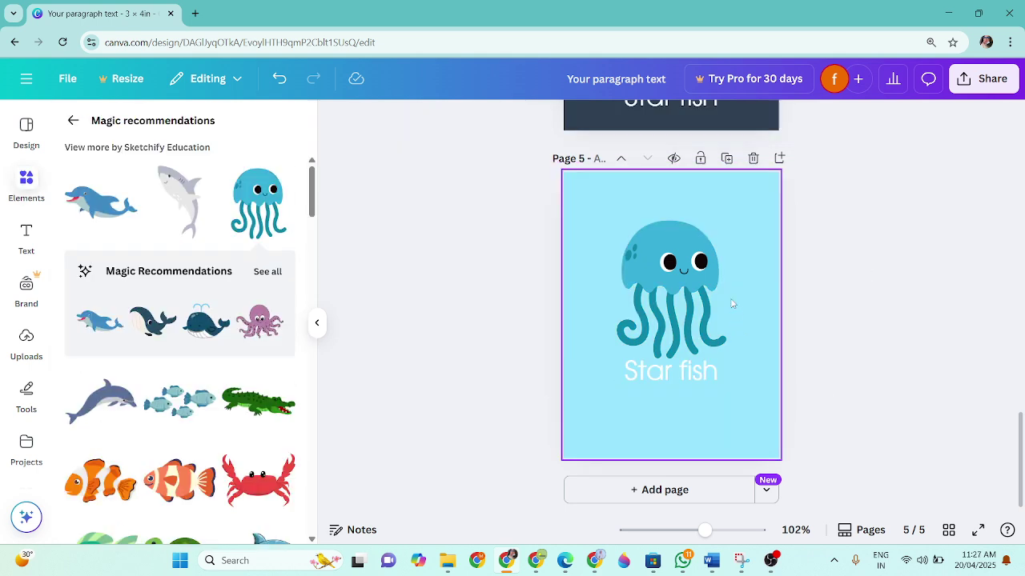
left_click_drag(688, 321, 689, 307)
left_click_drag(697, 377, 697, 419)
left_click_drag(673, 280, 672, 297)
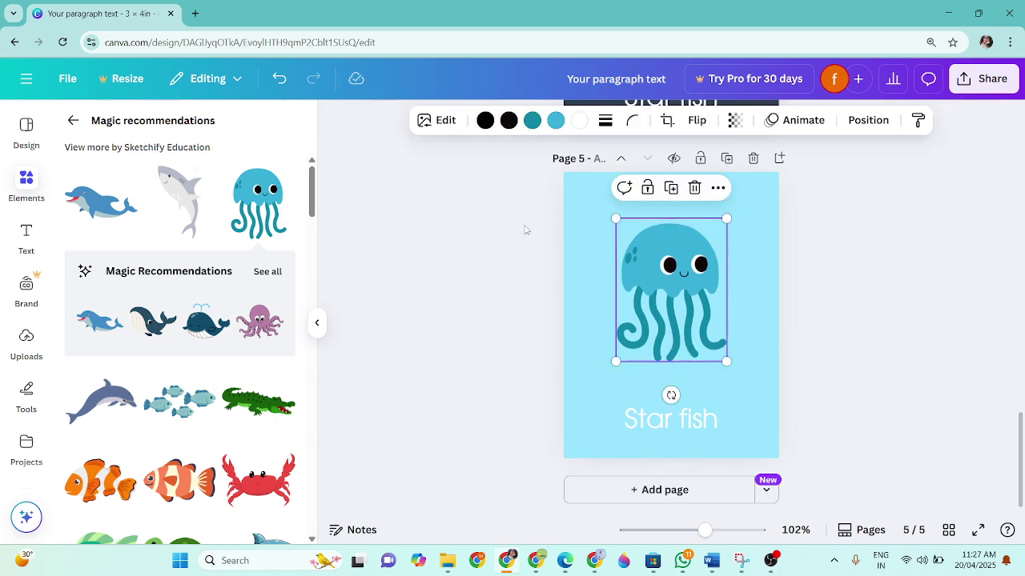
- Search Elements for shapes and add a rounded square to the jellyfish card
left_click(7, 193)
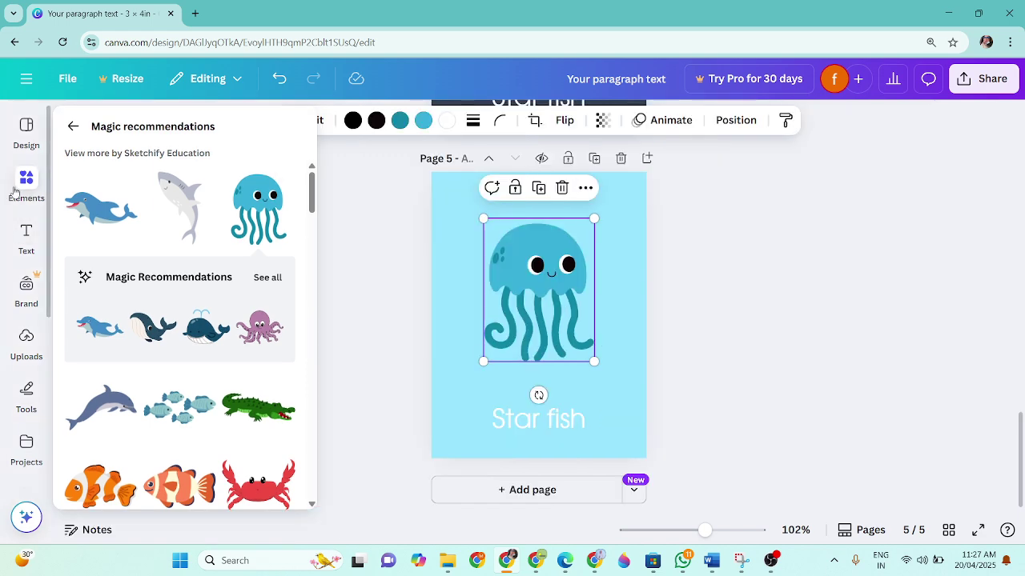
left_click(13, 192)
left_click(73, 126)
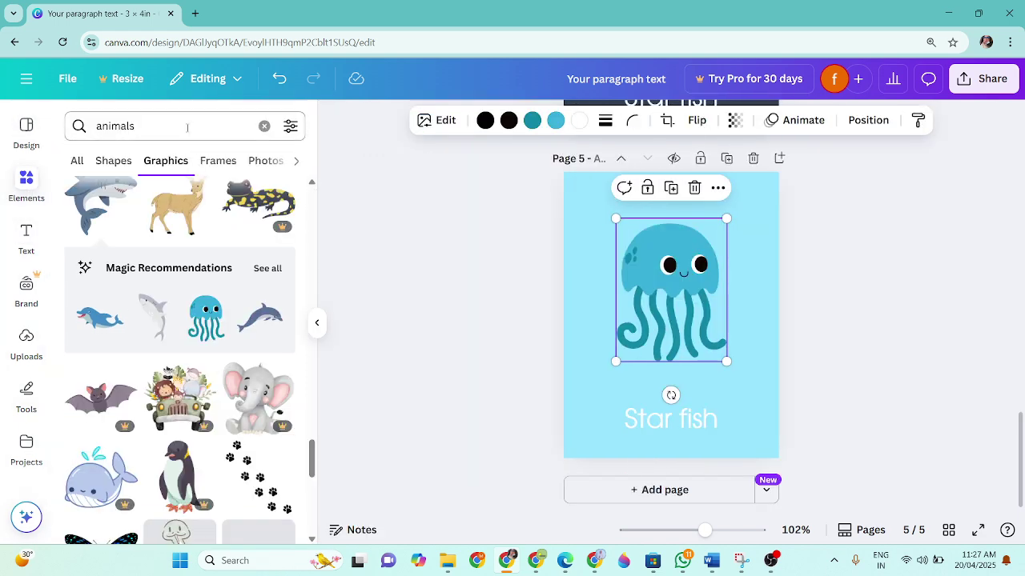
left_click(187, 126)
type("sha")
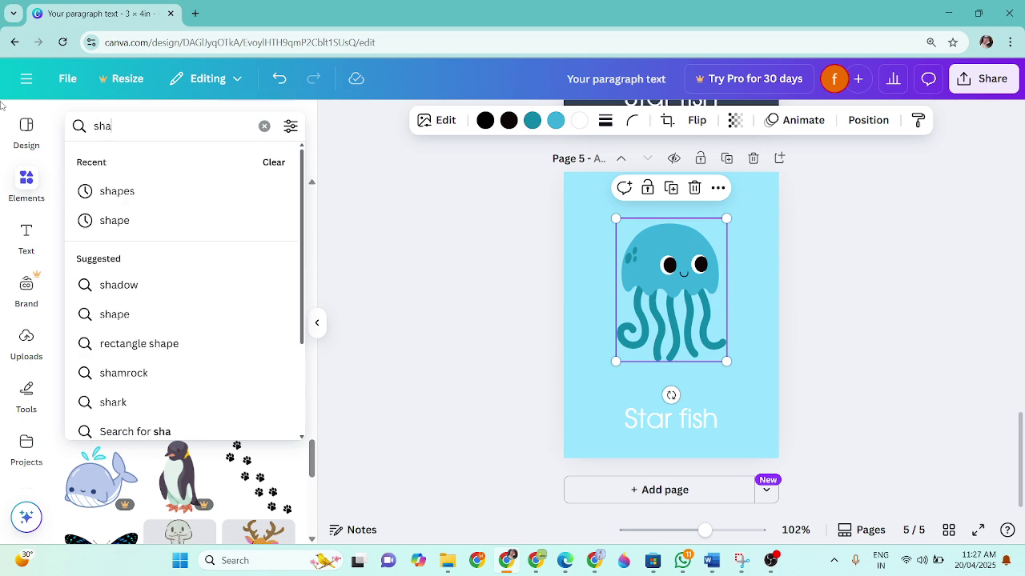
type("p")
left_click(132, 192)
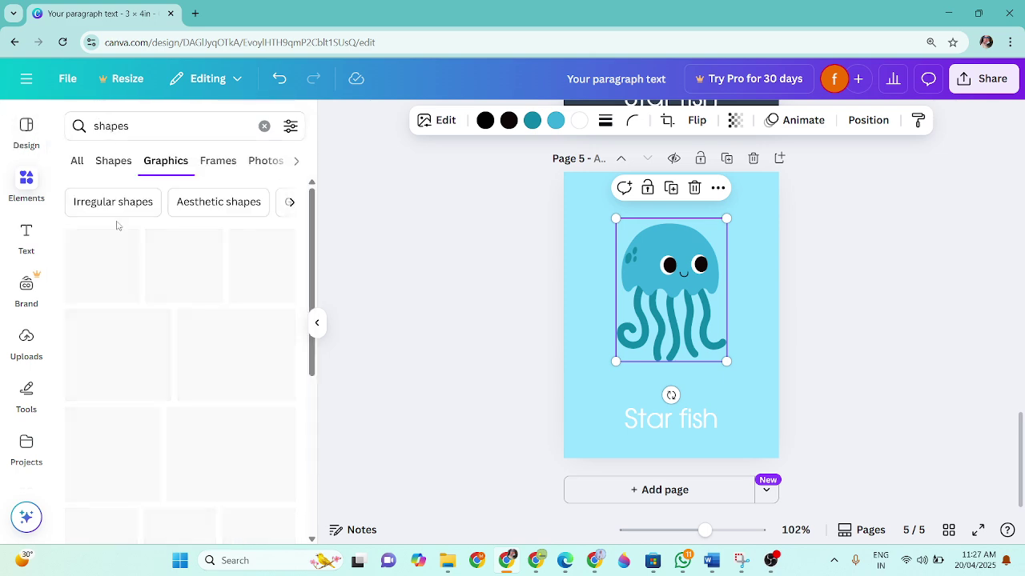
left_click(97, 163)
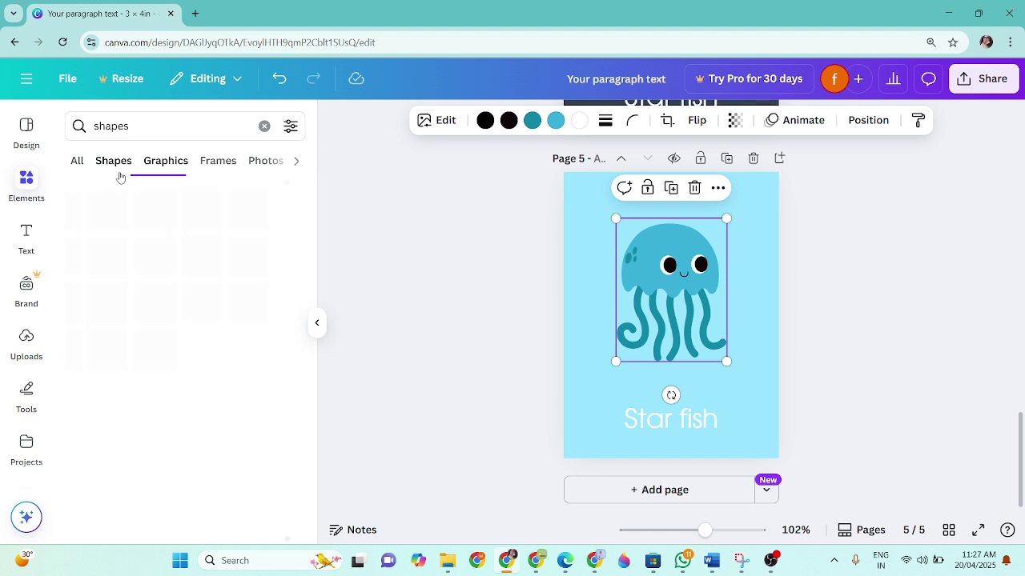
left_click(78, 164)
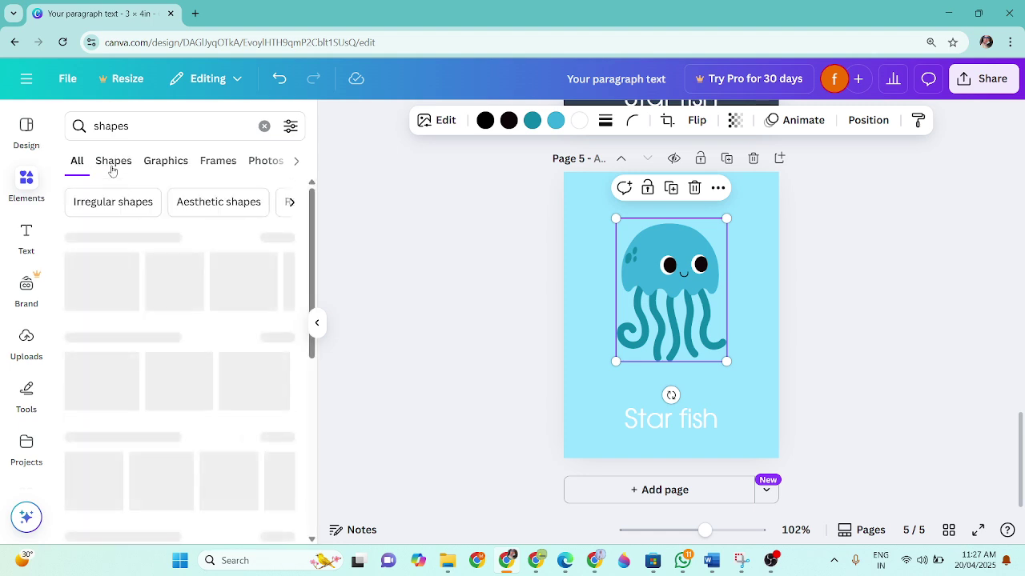
left_click(112, 171)
left_click(135, 232)
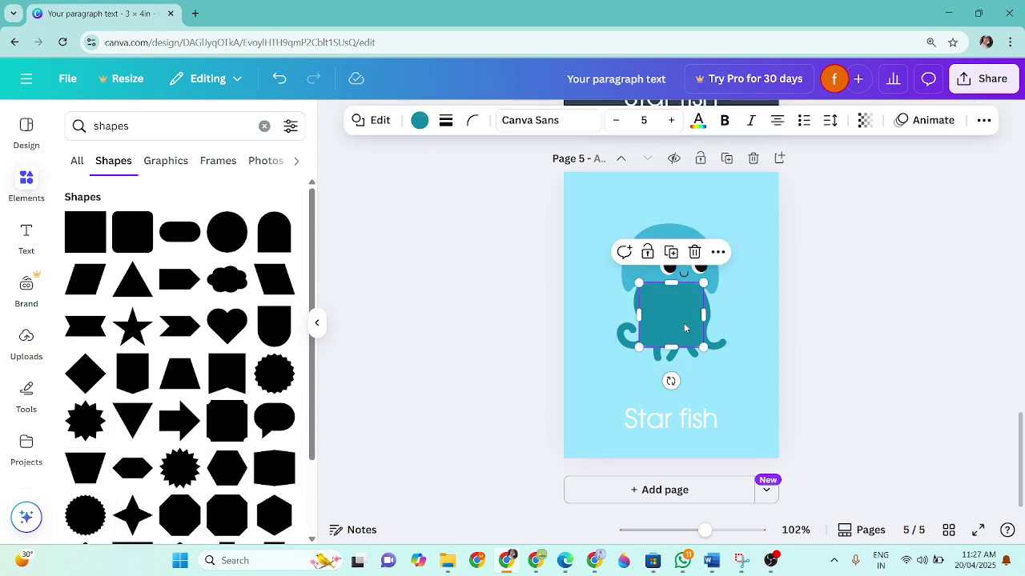
- Fill the rounded square white and enlarge it across the top of the card
left_click(420, 122)
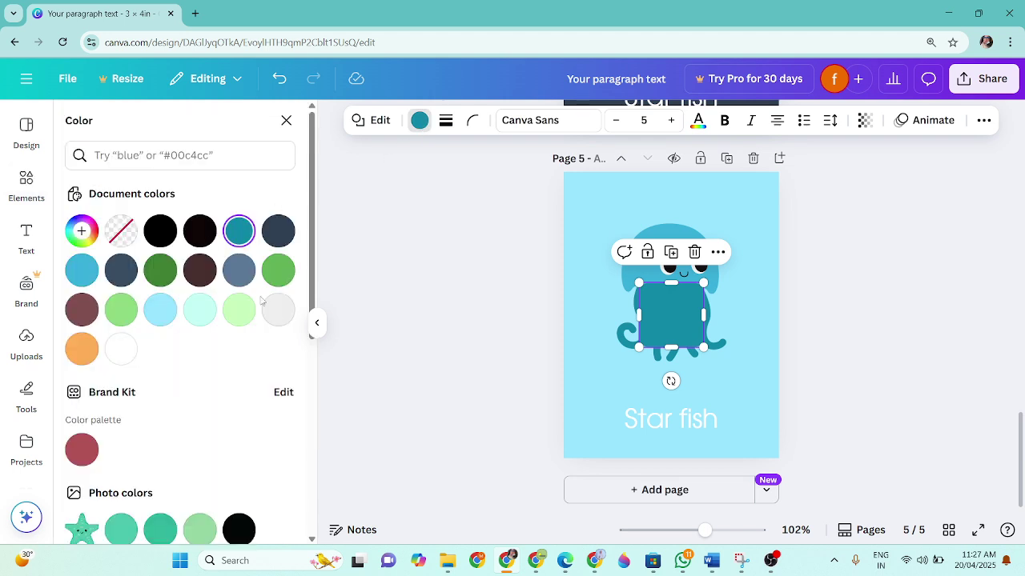
left_click(121, 349)
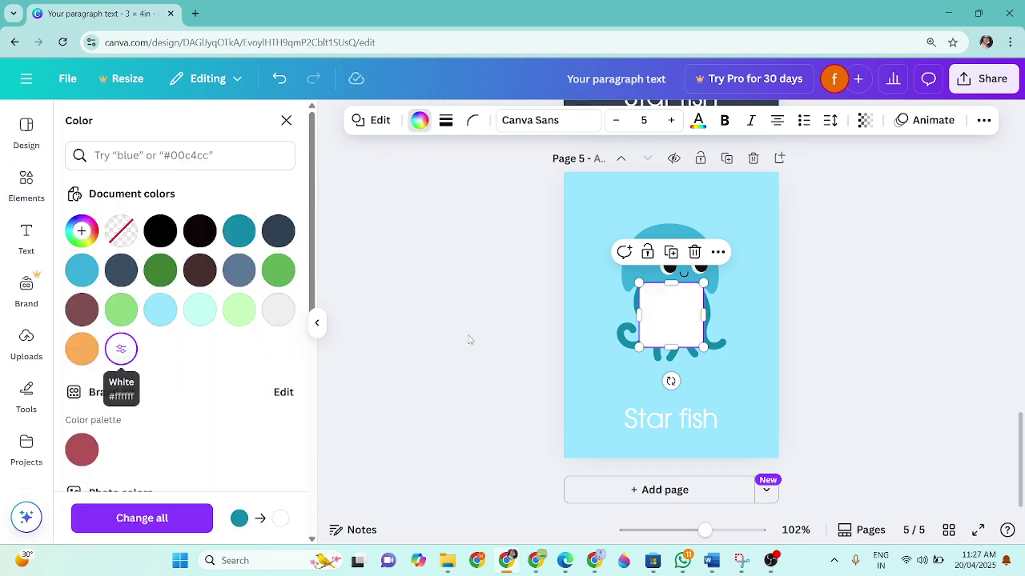
left_click_drag(691, 320, 631, 223)
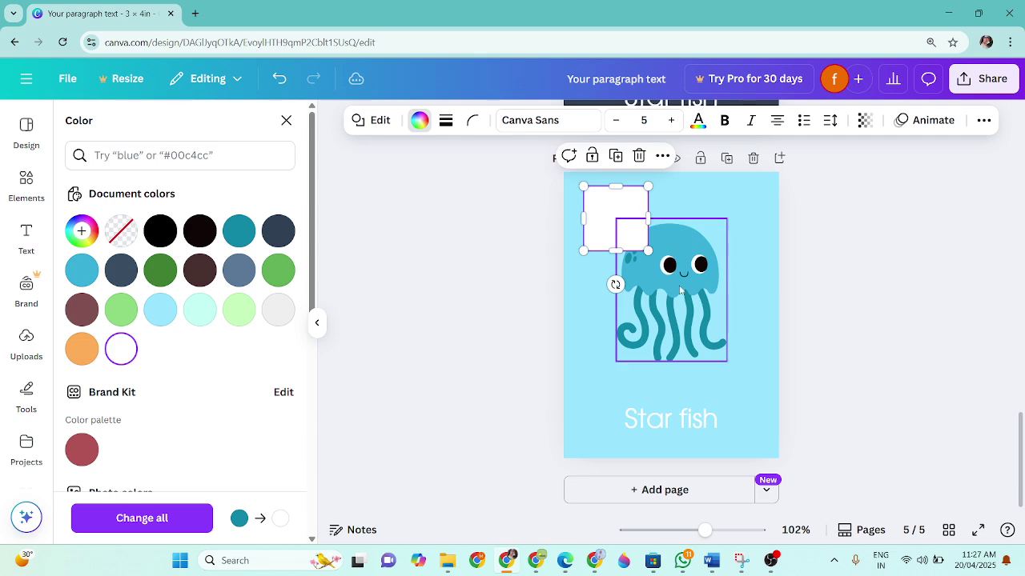
left_click_drag(680, 313, 649, 358)
left_click_drag(633, 210, 621, 216)
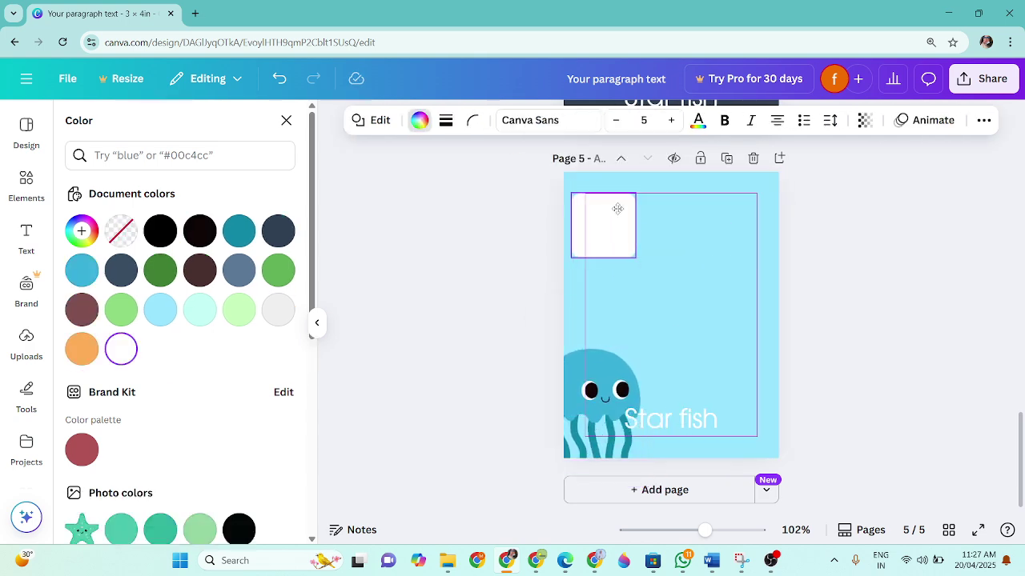
left_click_drag(638, 252, 768, 366)
left_click_drag(729, 323, 730, 320)
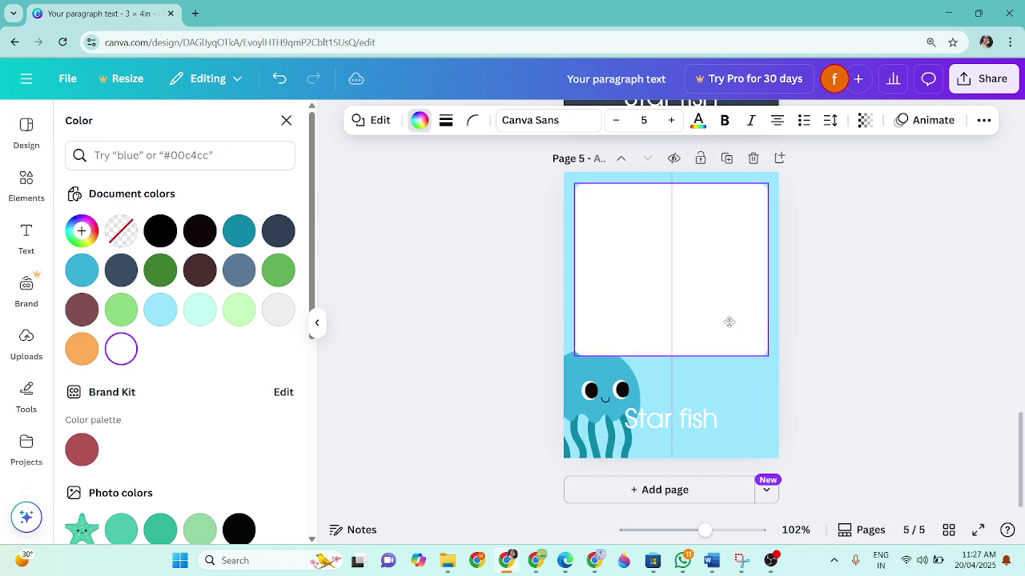
- Bring the jellyfish in front of the white panel and move it inside
left_click(594, 393)
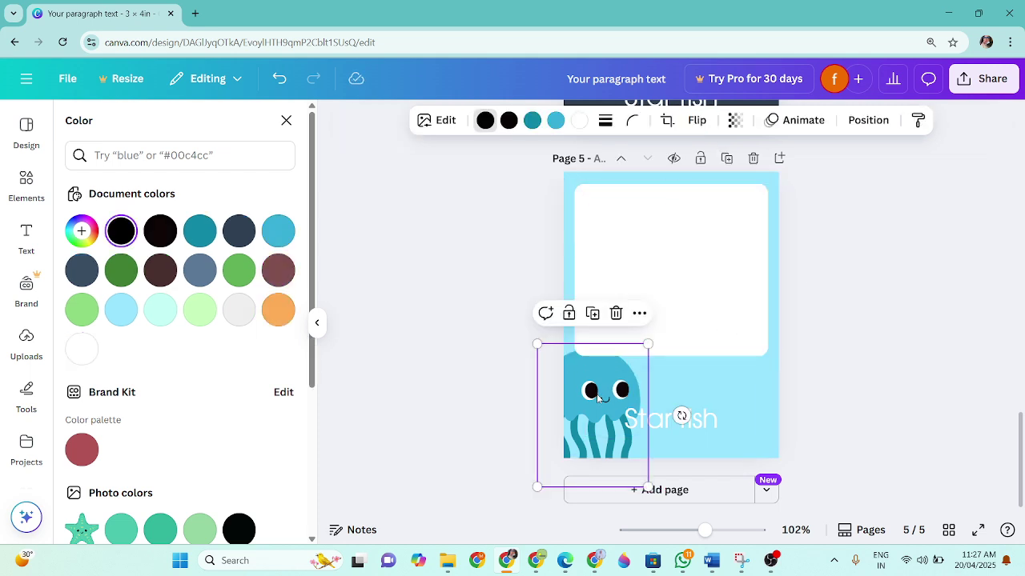
key("ctrl+]")
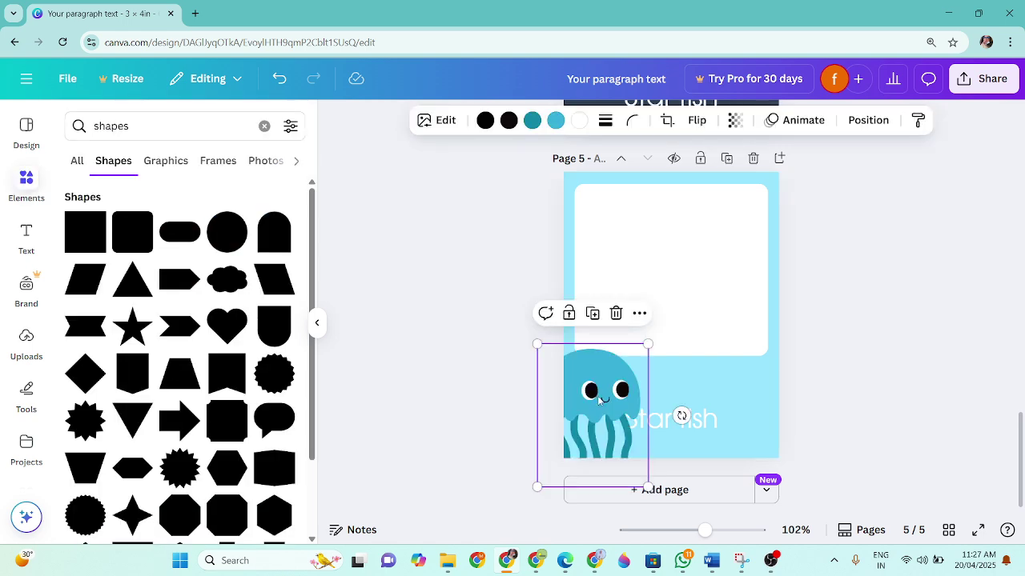
left_click_drag(599, 401, 672, 258)
left_click(748, 300)
- Make the white panel taller and change the Star fish label colour to black
left_click_drag(764, 355, 767, 389)
left_click(737, 445)
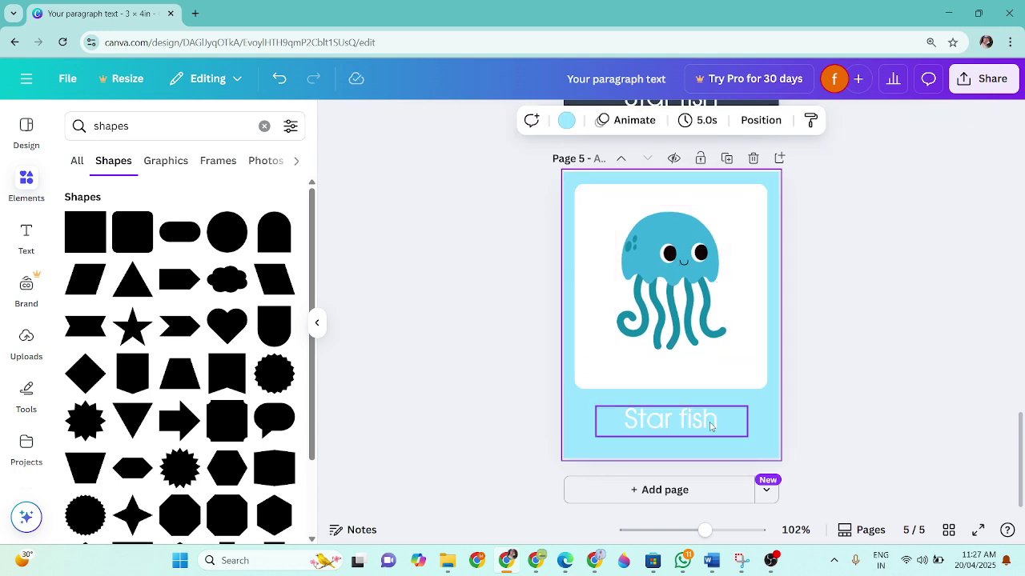
left_click(710, 426)
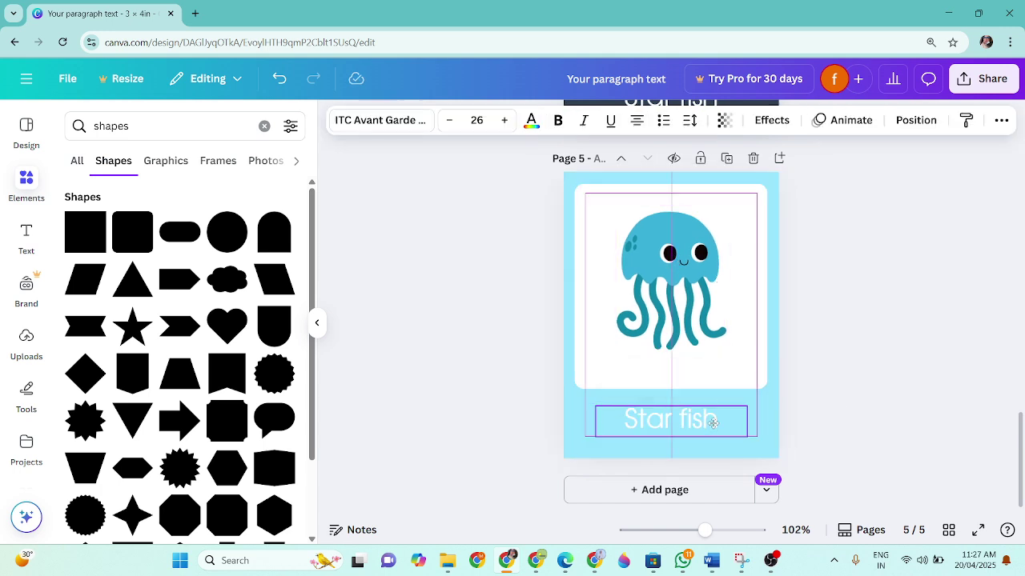
left_click(531, 122)
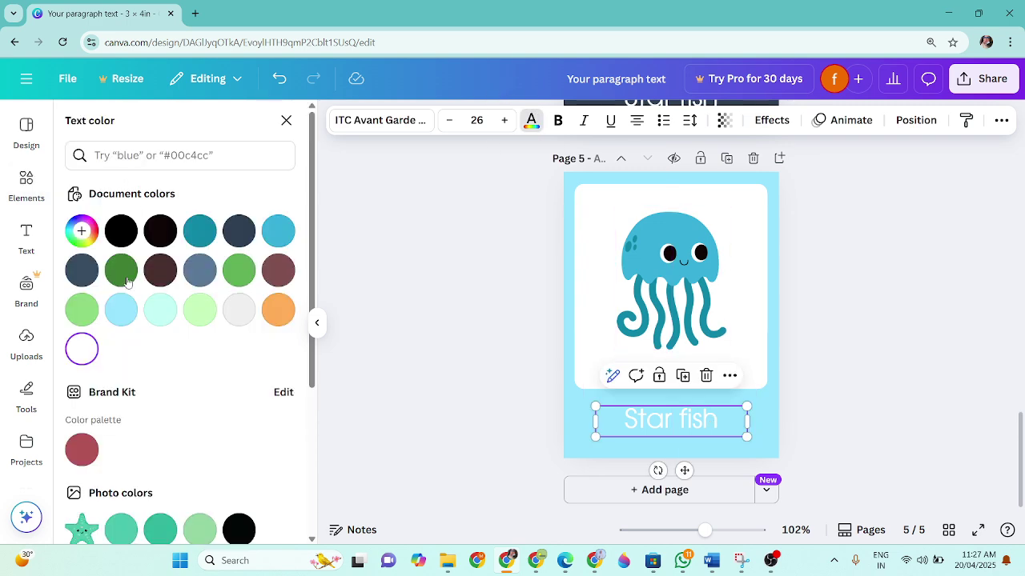
left_click(121, 232)
left_click(703, 426)
left_click(703, 427)
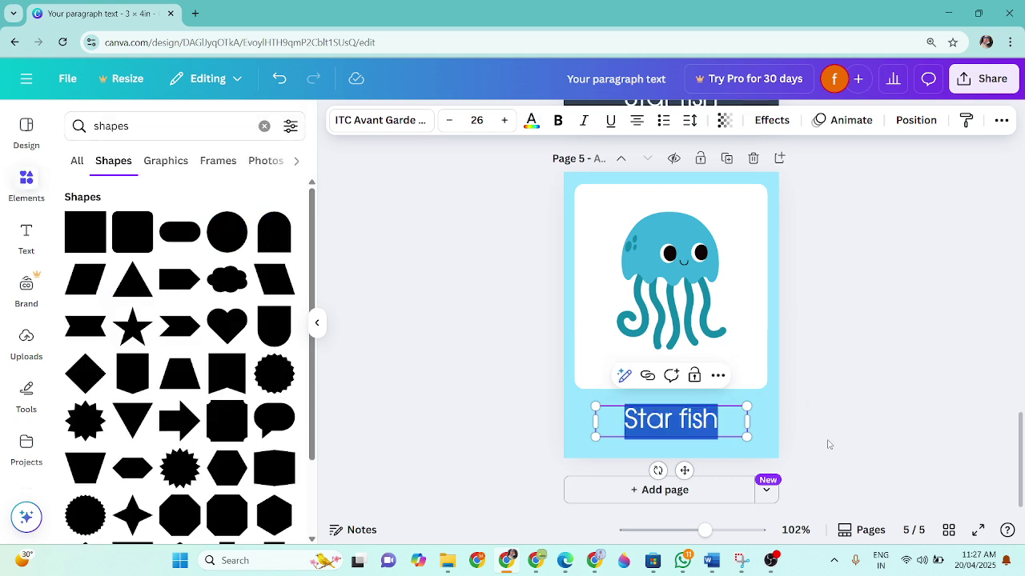
left_click(828, 441)
- Enlarge the jellyfish slightly and centre it within the white panel
left_click_drag(701, 320, 737, 368)
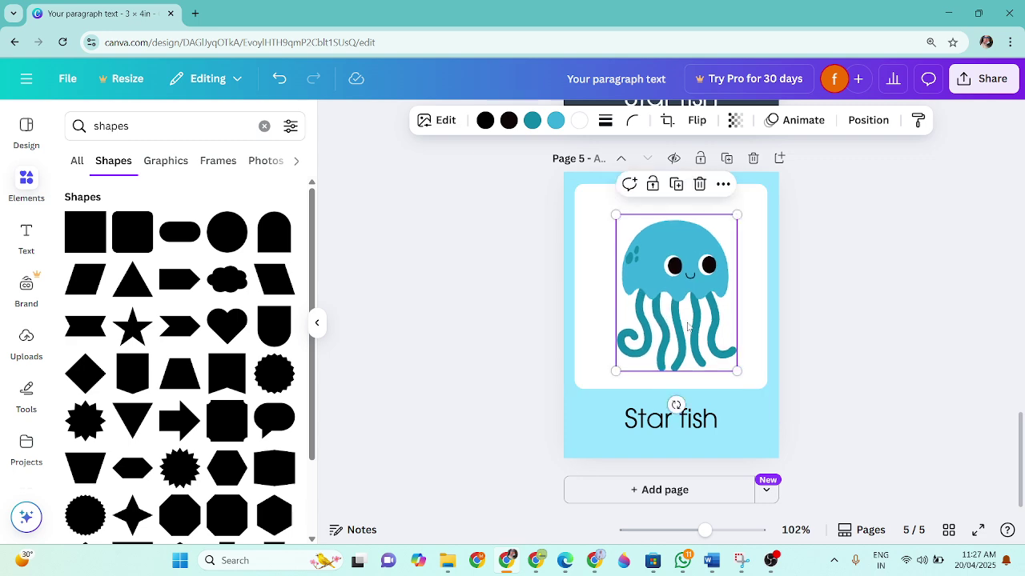
left_click_drag(690, 327, 685, 320)
left_click(780, 329)
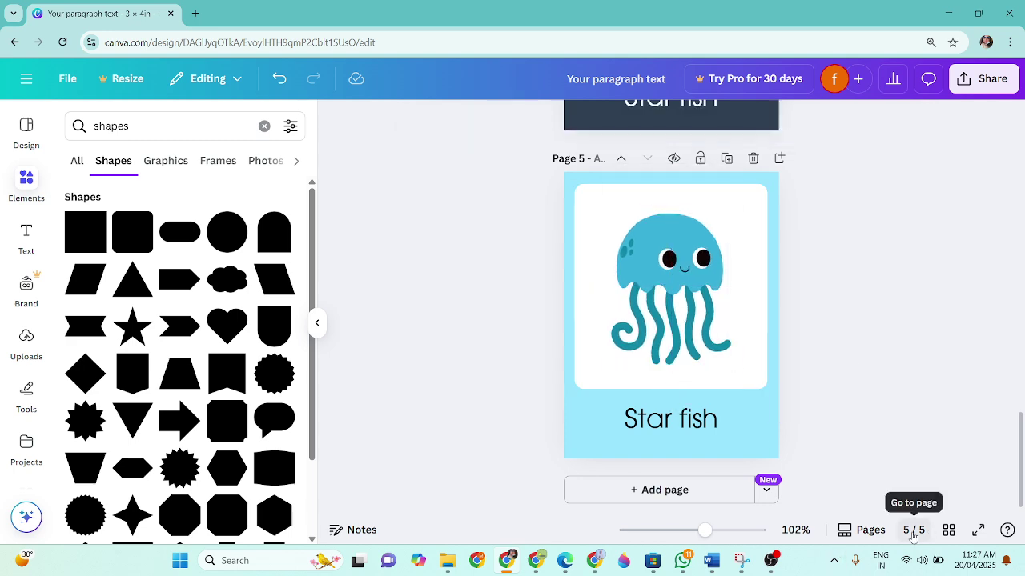
- View all five pages as thumbnails, then present the flashcards full screen
left_click(948, 533)
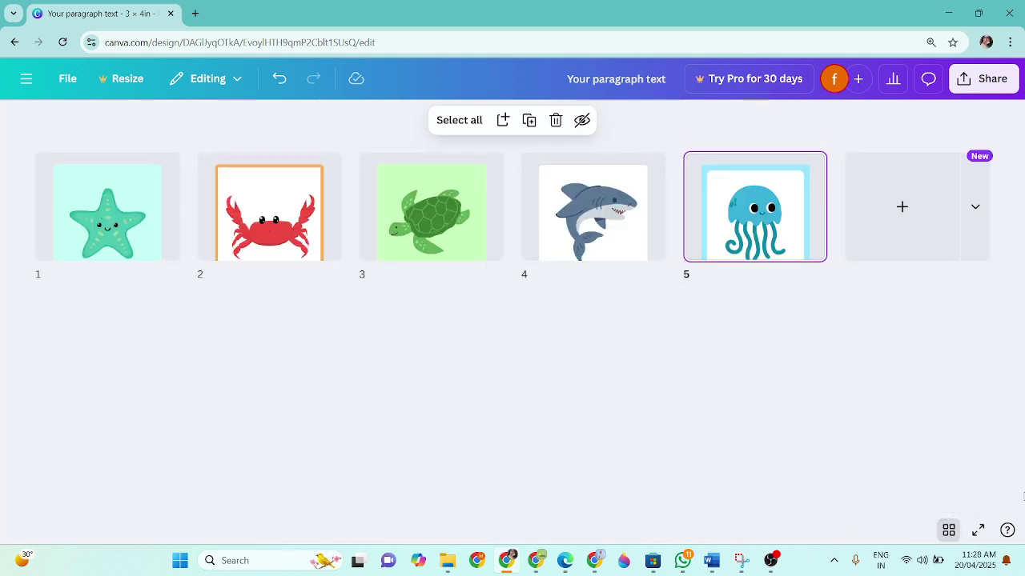
left_click(978, 531)
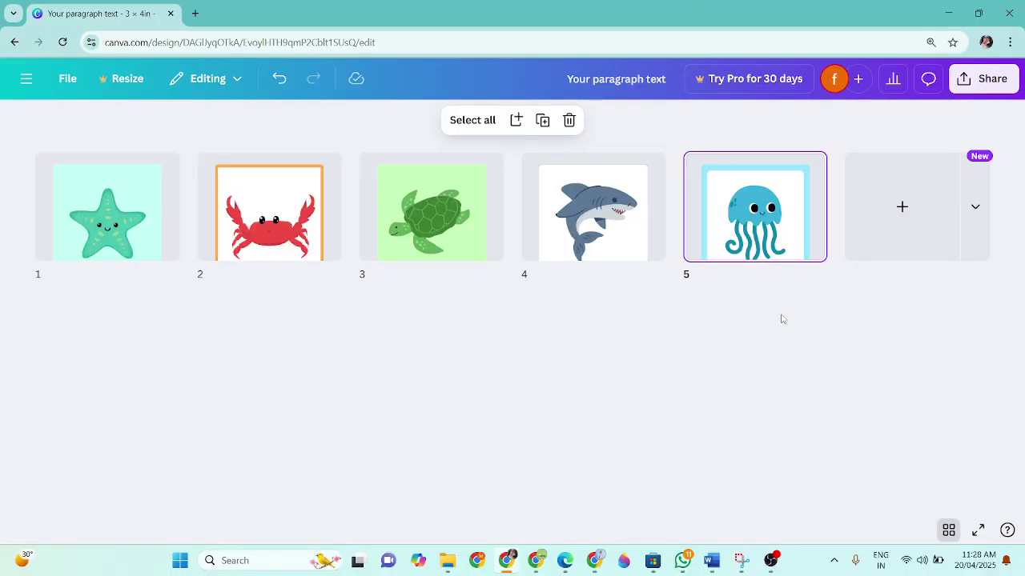
left_click(782, 319)
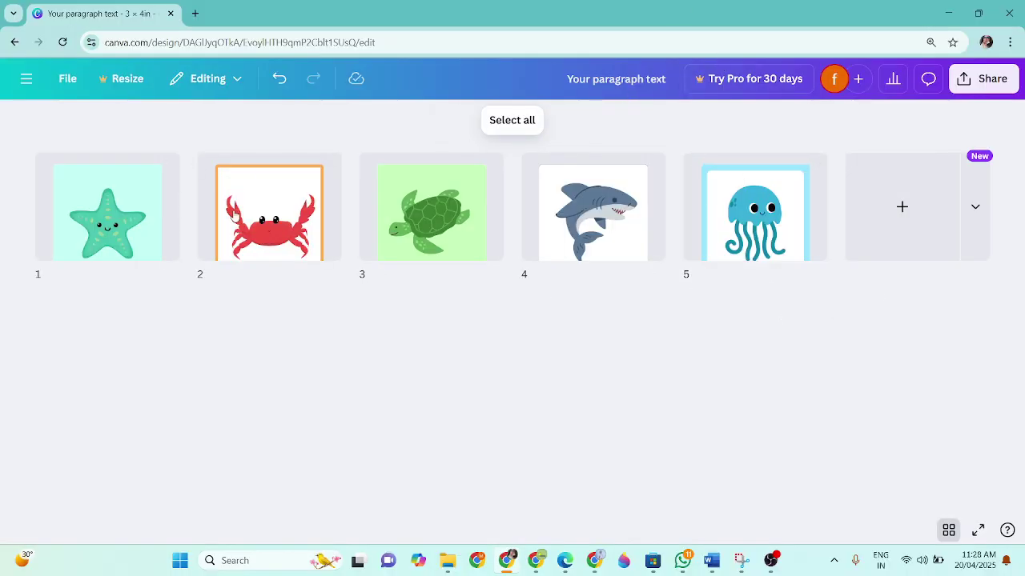
left_click(120, 224)
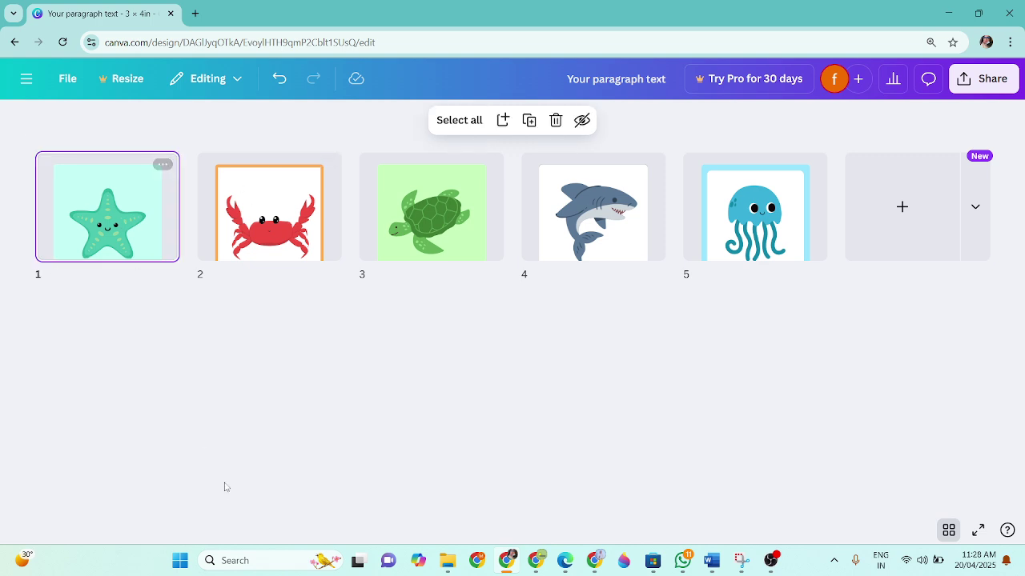
left_click(225, 485)
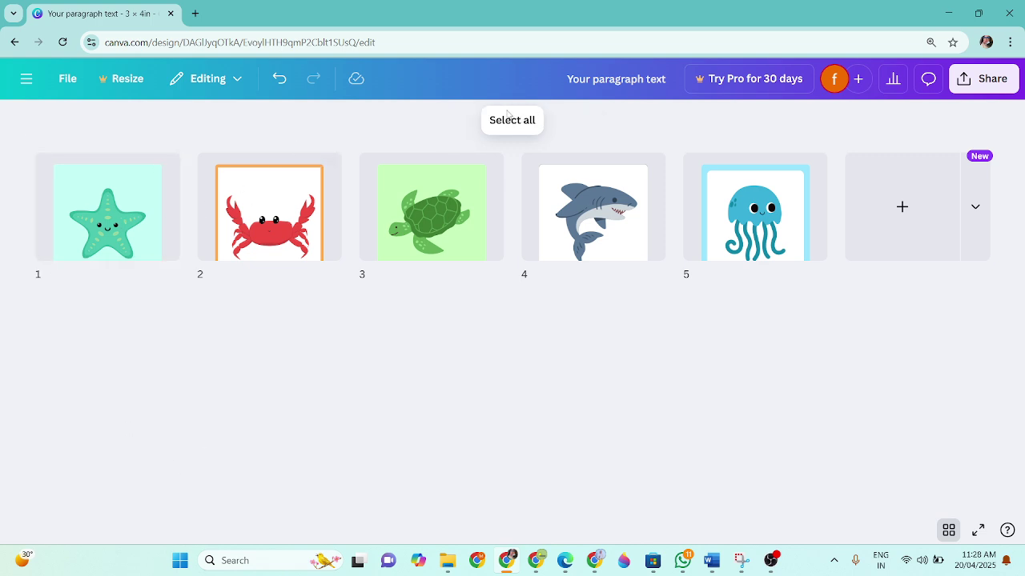
left_click(978, 532)
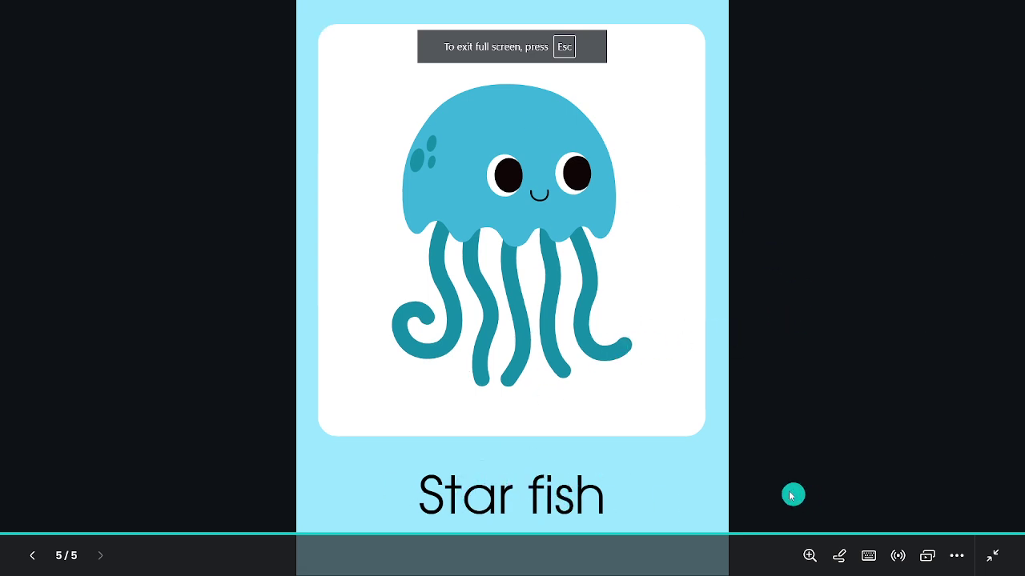
- Step back through the slides toward the starfish card, then exit full screen with Esc
key("Left")
key("Left")
key("Left")
key("Left")
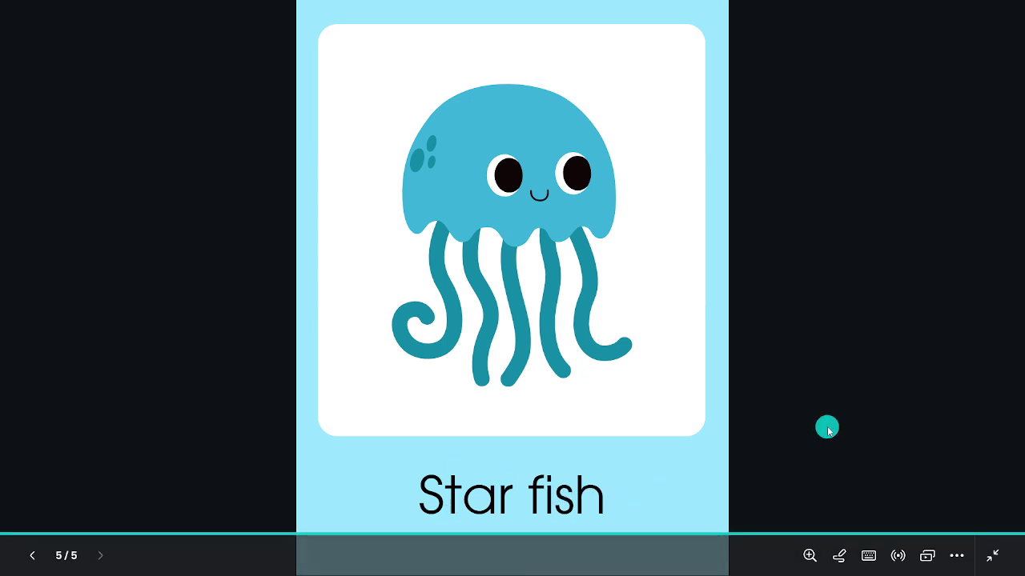
key("Escape")
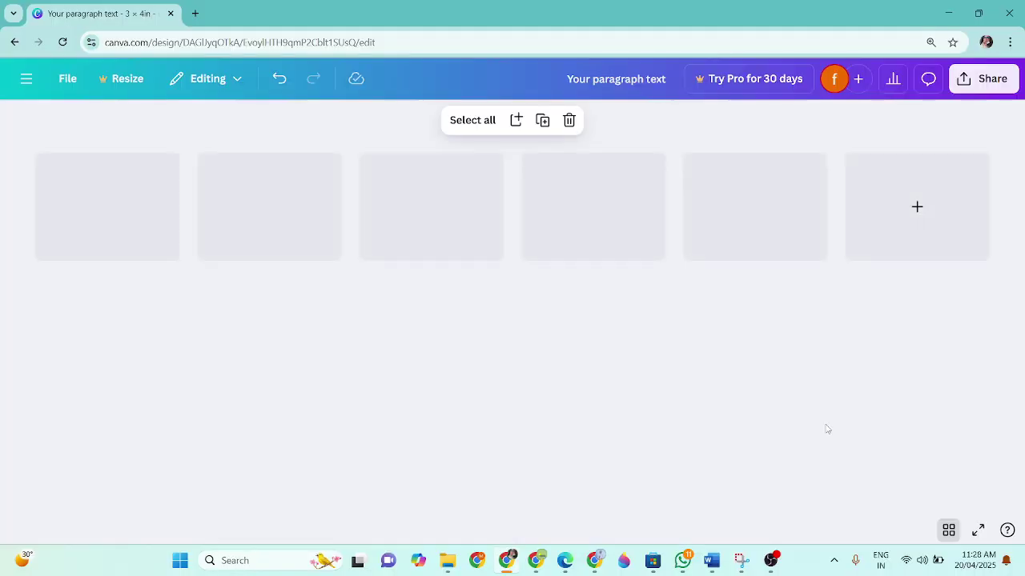